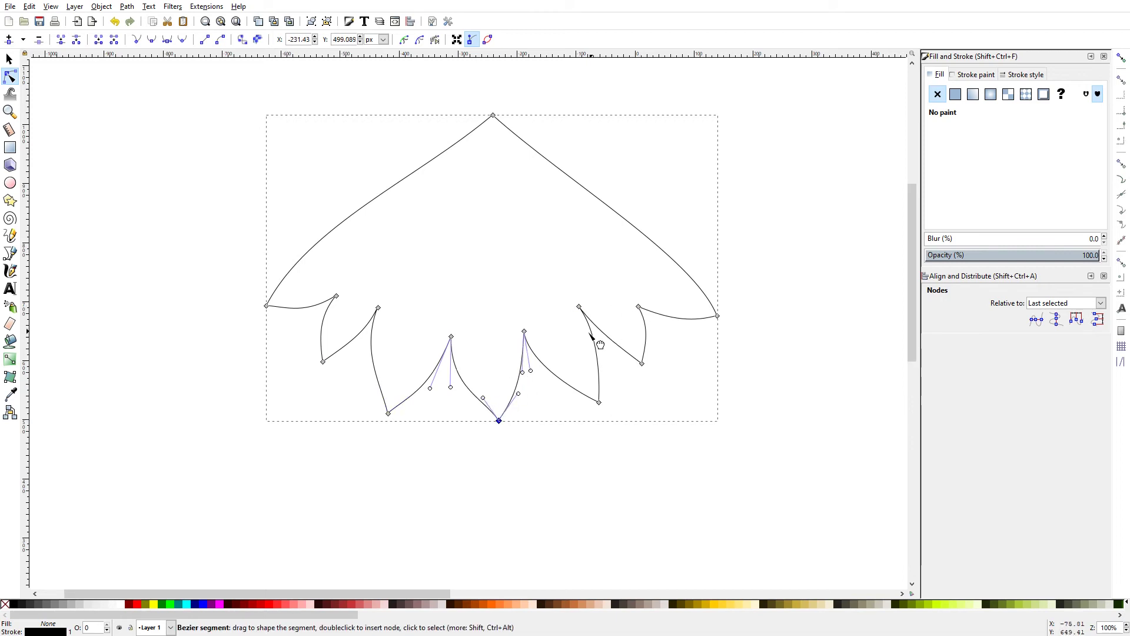
# Step: Drag the last bottom leaf-tip node into place to finish the pointed tips
pyautogui.moveTo(599, 403); pyautogui.dragTo(586, 410)
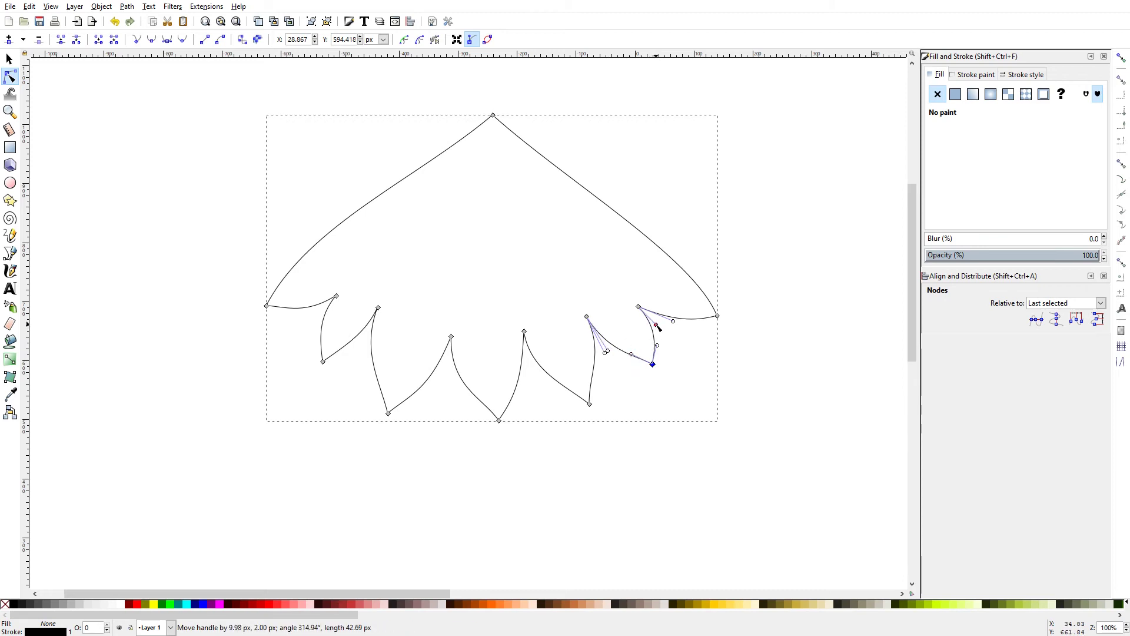
pyautogui.click(480, 290)
pyautogui.scroll(-2, 492, 268)
# Step: Apply a linear gradient across the leaf shape and set its stop to green
pyautogui.scroll(1, 492, 268)
pyautogui.press('s')
pyautogui.click(492, 267)
pyautogui.press('g')
pyautogui.moveTo(348, 273); pyautogui.dragTo(528, 200)
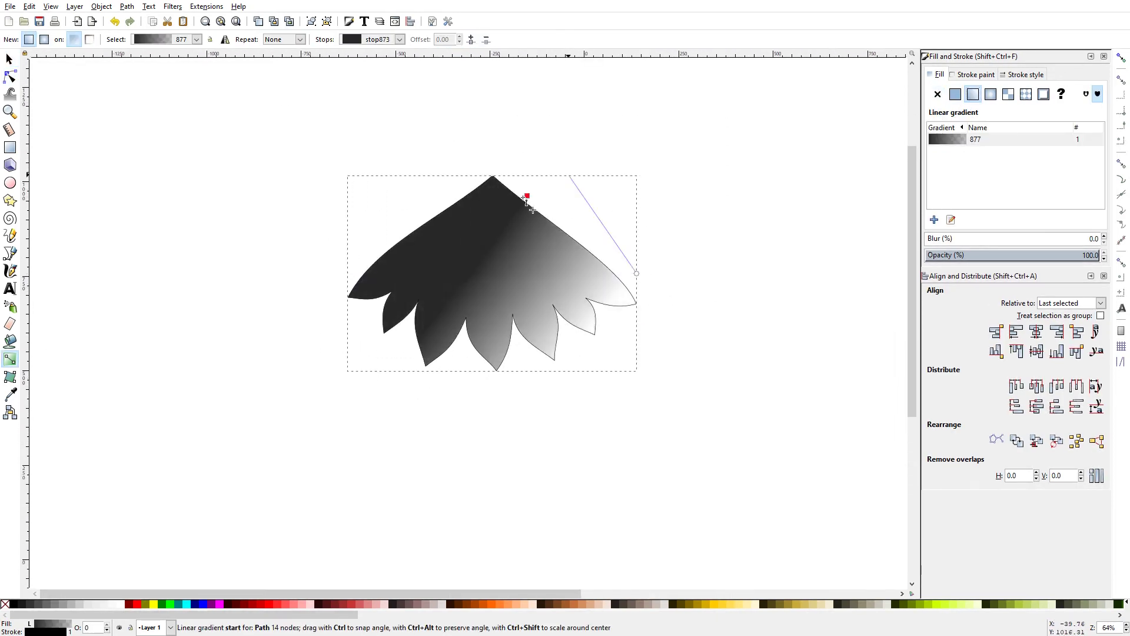
pyautogui.moveTo(466, 220); pyautogui.dragTo(505, 336)
pyautogui.moveTo(990, 141)
pyautogui.mouseDown()
pyautogui.moveTo(1003, 174)
pyautogui.moveTo(991, 161)
pyautogui.moveTo(993, 187)
pyautogui.moveTo(1060, 186)
pyautogui.mouseUp()
# Step: Remove the leaf's outline and try repositioning the gradient end point, then undo it
pyautogui.press('s')
pyautogui.keyDown('shift'); pyautogui.click(5, 603); pyautogui.keyUp('shift')
pyautogui.press('g')
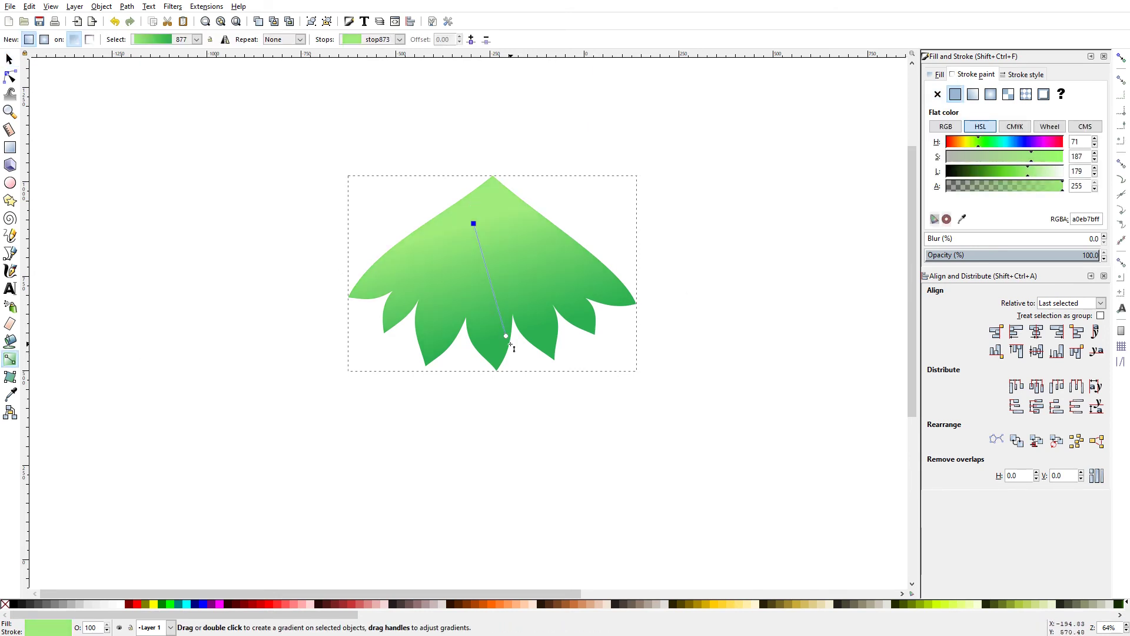
pyautogui.click(506, 336)
pyautogui.moveTo(507, 336); pyautogui.dragTo(529, 399)
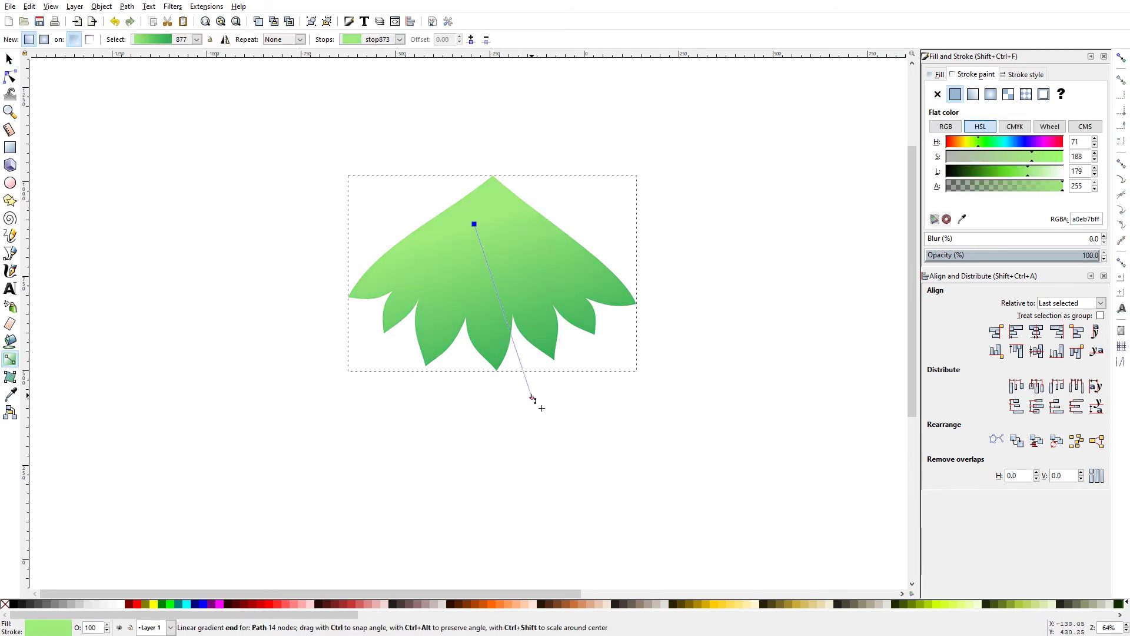
pyautogui.hotkey('ctrl', 'z')
# Step: Duplicate the leaf, place the copy behind the original and move it lower
pyautogui.press('s')
pyautogui.hotkey('ctrl', 'Down')
pyautogui.hotkey('ctrl', 'Down')
pyautogui.hotkey('ctrl', 'Down')
pyautogui.hotkey('ctrl', 'd')
pyautogui.moveTo(498, 262); pyautogui.dragTo(505, 301)
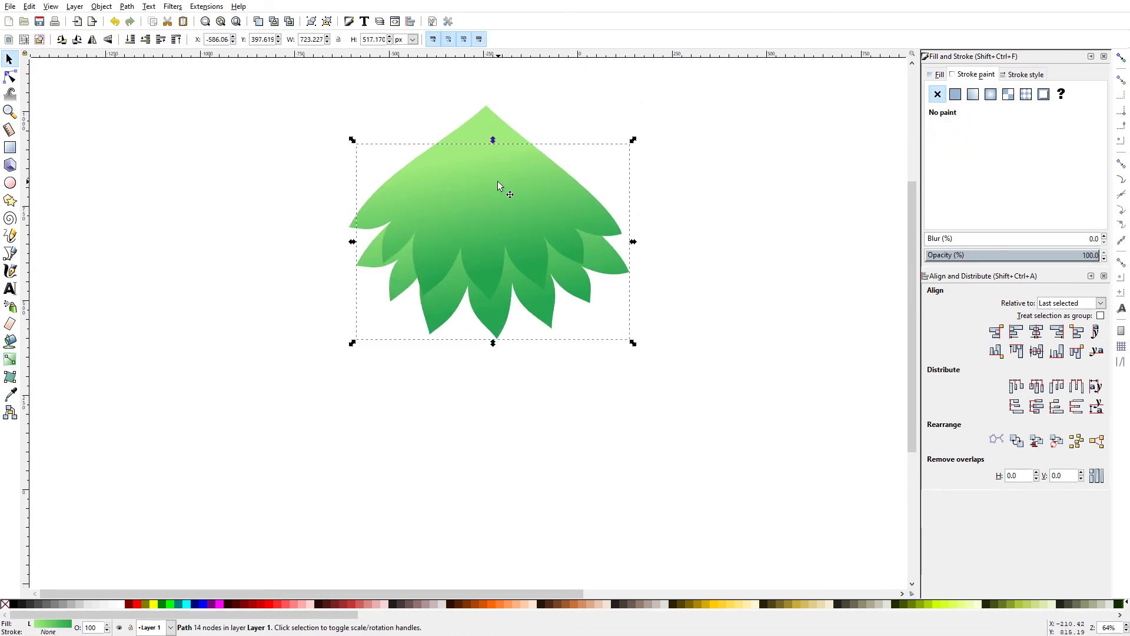
# Step: Enlarge the copied leaf row and reshape one of its leaf tips
pyautogui.moveTo(492, 340); pyautogui.dragTo(489, 366)
pyautogui.press('n')
pyautogui.moveTo(556, 357); pyautogui.dragTo(560, 344)
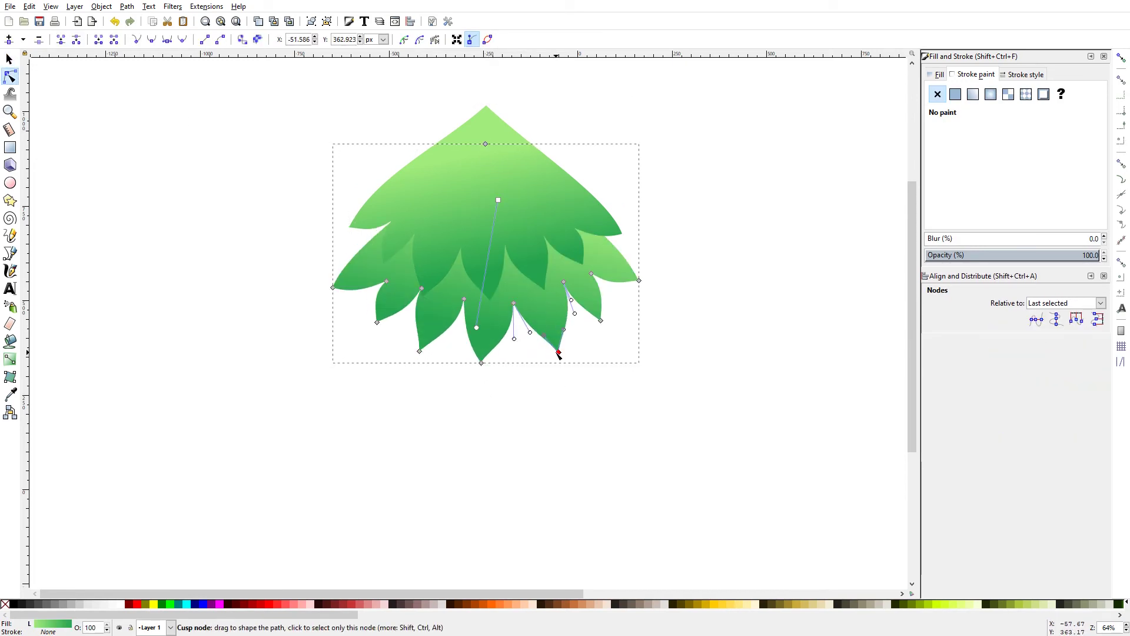
pyautogui.press('Escape')
pyautogui.press('s')
# Step: Give the top leaf shape a flat light green fill
pyautogui.click(612, 248)
pyautogui.click(955, 94)
pyautogui.moveTo(989, 148); pyautogui.dragTo(981, 148)
pyautogui.click(1027, 157)
# Step: Redraw the lower leaf row's gradient dark at top, light at bottom
pyautogui.click(492, 369)
pyautogui.press('g')
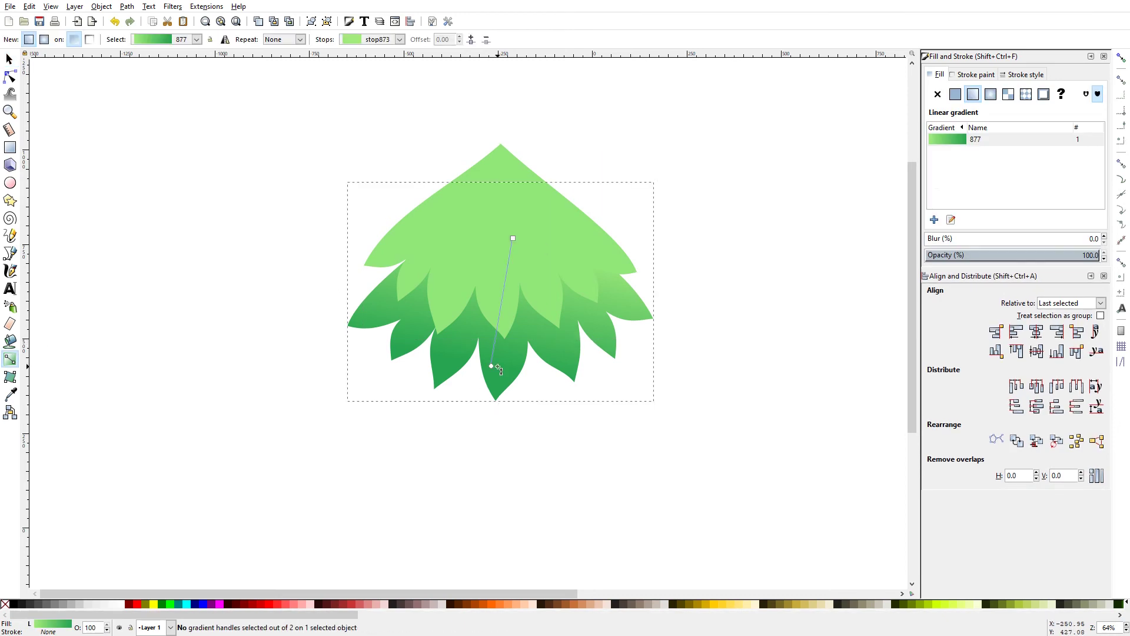
pyautogui.moveTo(529, 270); pyautogui.dragTo(522, 391)
pyautogui.press('s')
# Step: Duplicate the lower leaf row and move the copy lower
pyautogui.hotkey('ctrl', 'd')
pyautogui.moveTo(504, 340); pyautogui.dragTo(506, 390)
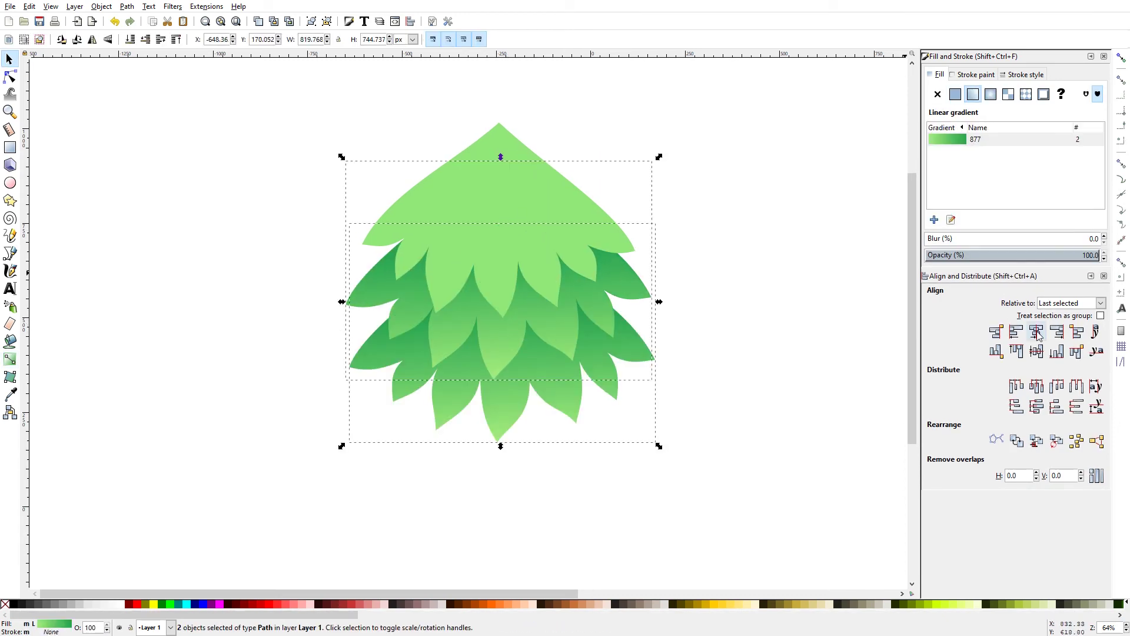
pyautogui.press('n')
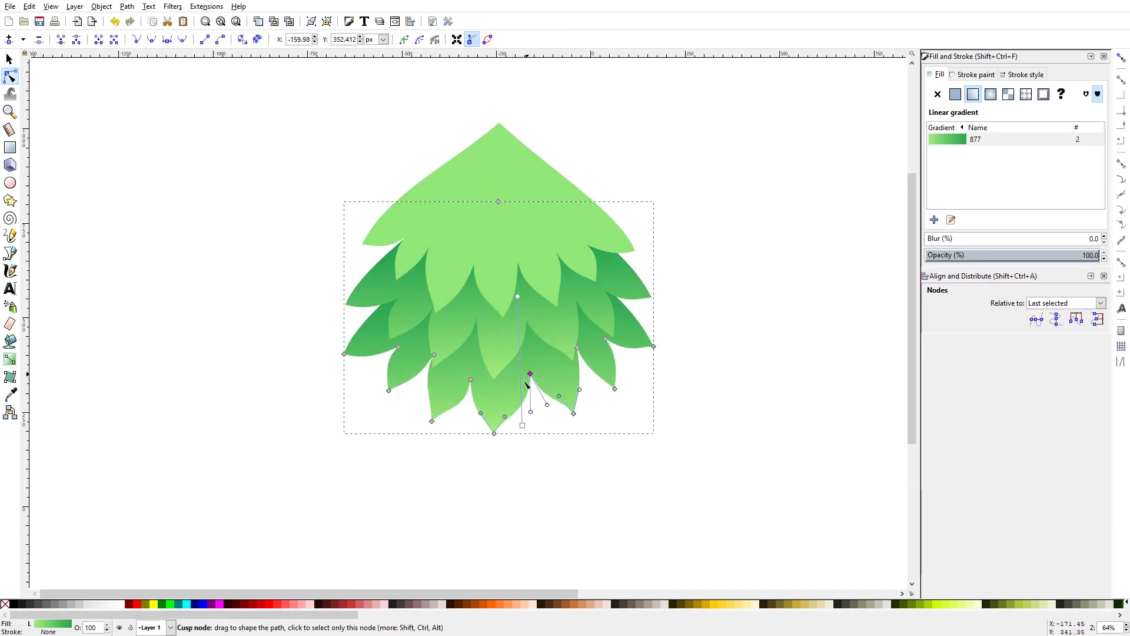
# Step: Add another leaf row below, send it behind, and resize it
pyautogui.press('s')
pyautogui.hotkey('ctrl', 'd')
pyautogui.moveTo(506, 330); pyautogui.dragTo(502, 381)
pyautogui.press('pagedown')
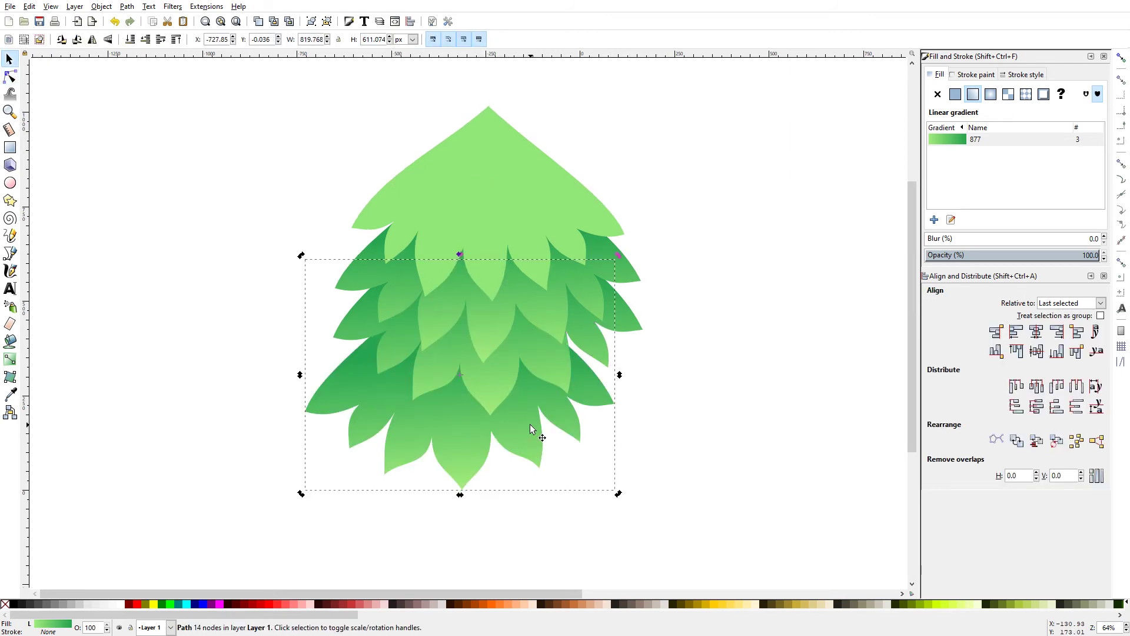
pyautogui.press('Escape')
pyautogui.click(593, 434)
pyautogui.moveTo(488, 466)
pyautogui.mouseDown()
pyautogui.moveTo(488, 490)
pyautogui.moveTo(488, 465)
pyautogui.mouseUp()
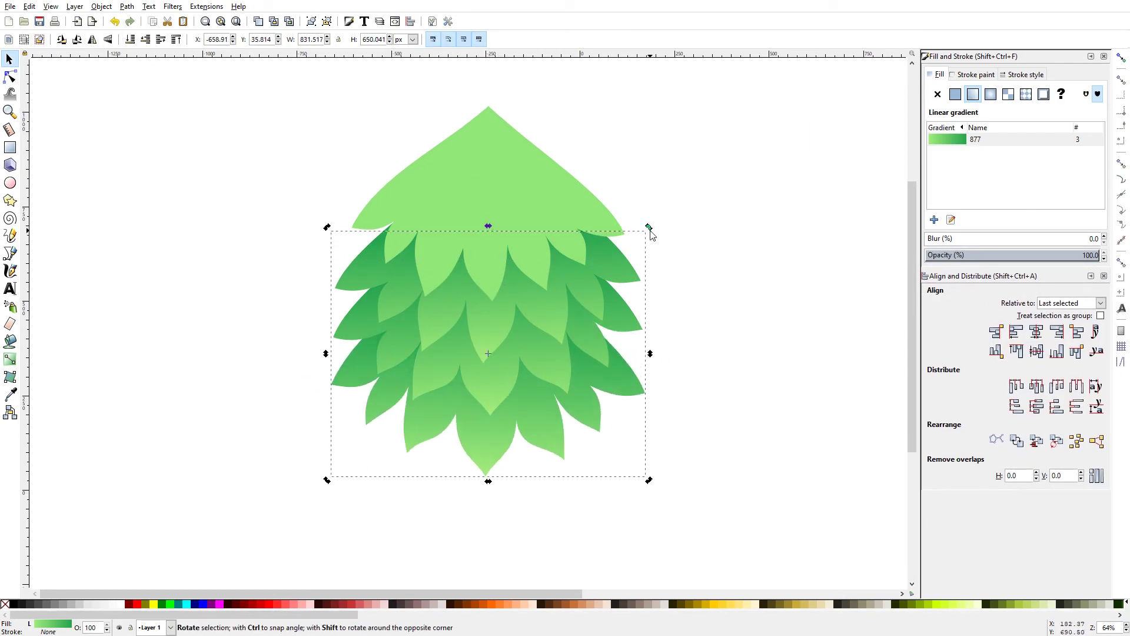
pyautogui.moveTo(537, 377); pyautogui.dragTo(537, 330)
# Step: Add a further leaf row lower down, send it behind, and squeeze it smaller
pyautogui.hotkey('ctrl', 'd')
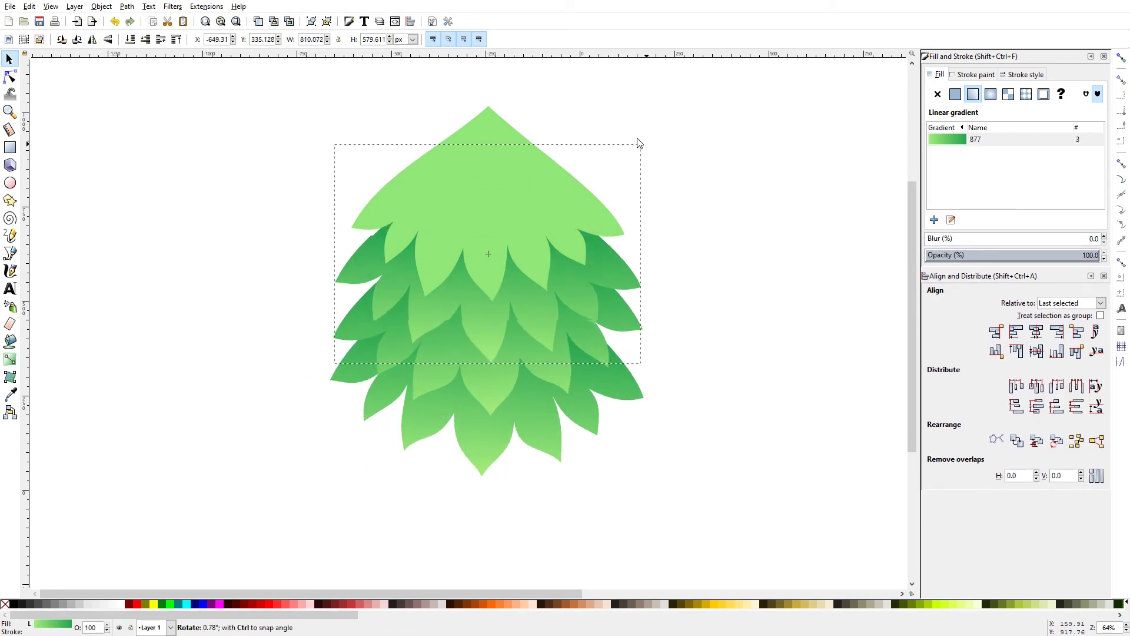
pyautogui.scroll(-2, 530, 433)
pyautogui.moveTo(530, 434); pyautogui.dragTo(492, 396)
pyautogui.press('pagedown')
pyautogui.press('Escape')
pyautogui.click(587, 417)
pyautogui.moveTo(640, 514); pyautogui.dragTo(638, 475)
pyautogui.moveTo(480, 476); pyautogui.dragTo(471, 444)
# Step: Duplicate the bottom row and rotate a middle leaf row
pyautogui.hotkey('ctrl', 'd')
pyautogui.scroll(-2, 492, 323)
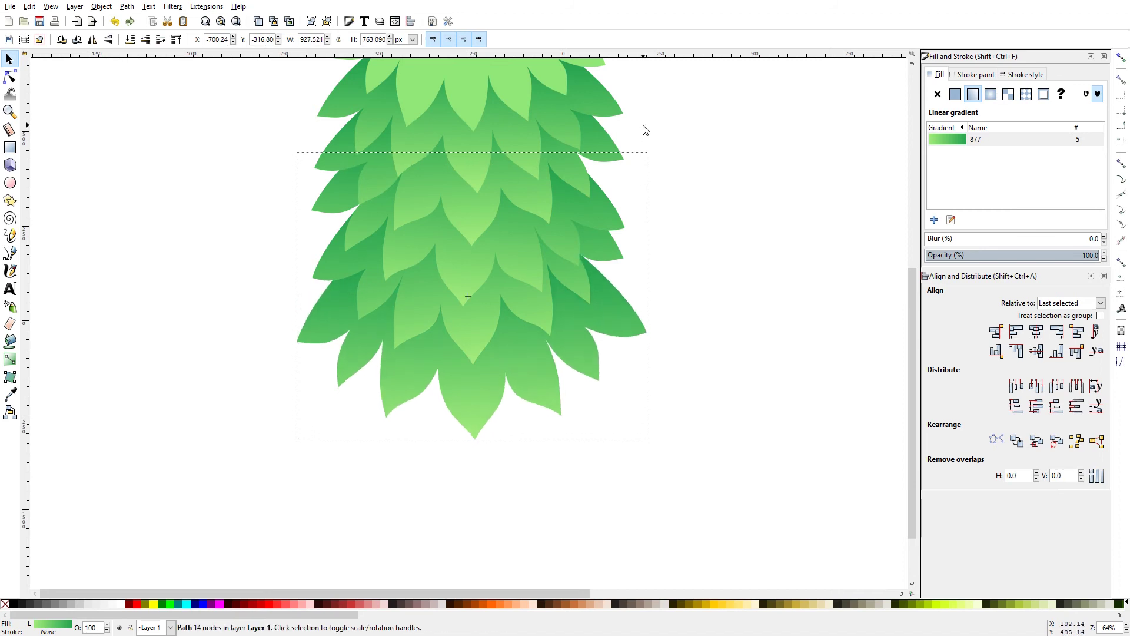
pyautogui.click(633, 378)
pyautogui.scroll(5, 588, 365)
pyautogui.click(535, 353)
pyautogui.moveTo(631, 209); pyautogui.dragTo(617, 192)
pyautogui.press('n')
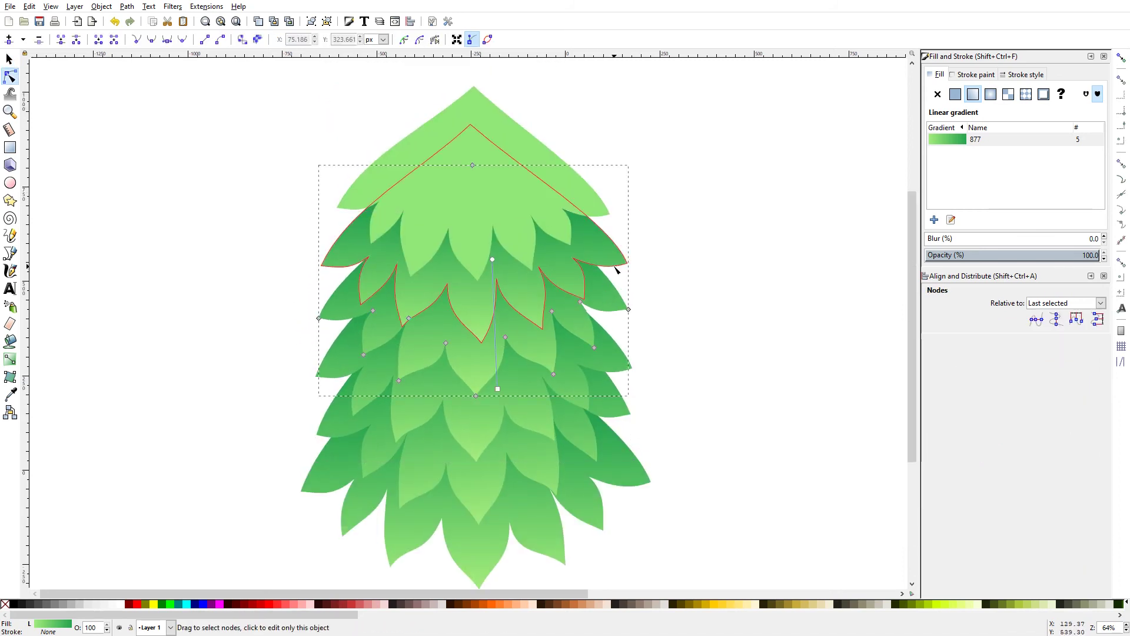
pyautogui.press('s')
# Step: Duplicate the bottom leaf row and stretch the copy downward to lengthen the canopy
pyautogui.scroll(-5, 500, 215)
pyautogui.click(499, 215)
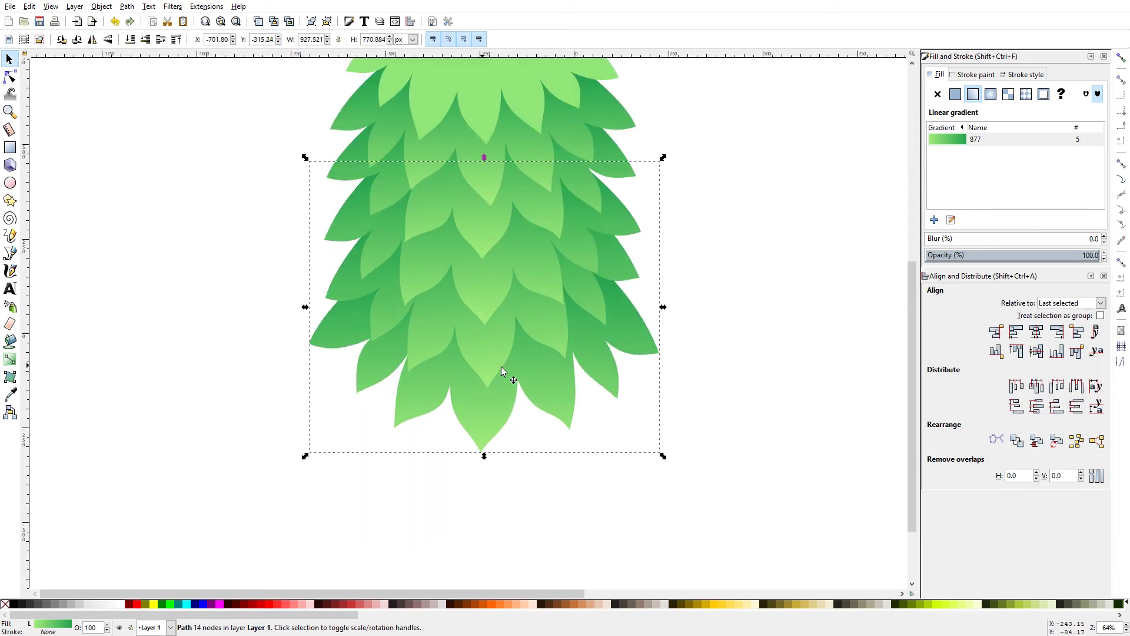
pyautogui.click(588, 401)
pyautogui.click(553, 415)
pyautogui.scroll(-2, 494, 445)
pyautogui.scroll(2, 497, 408)
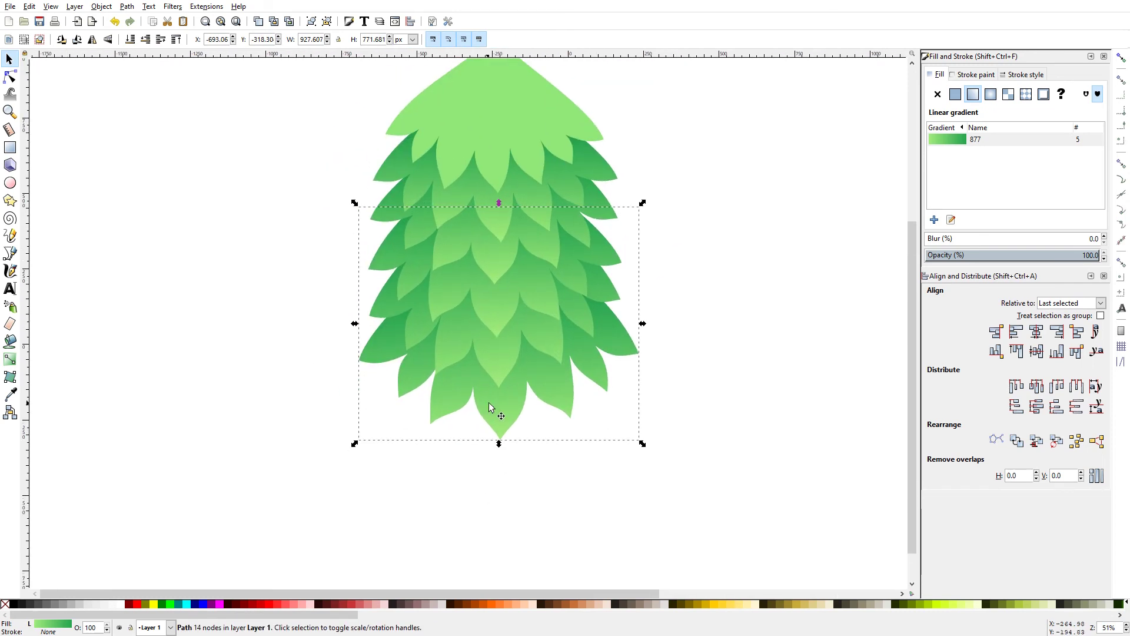
pyautogui.hotkey('ctrl', 'd')
pyautogui.moveTo(498, 451); pyautogui.dragTo(518, 479)
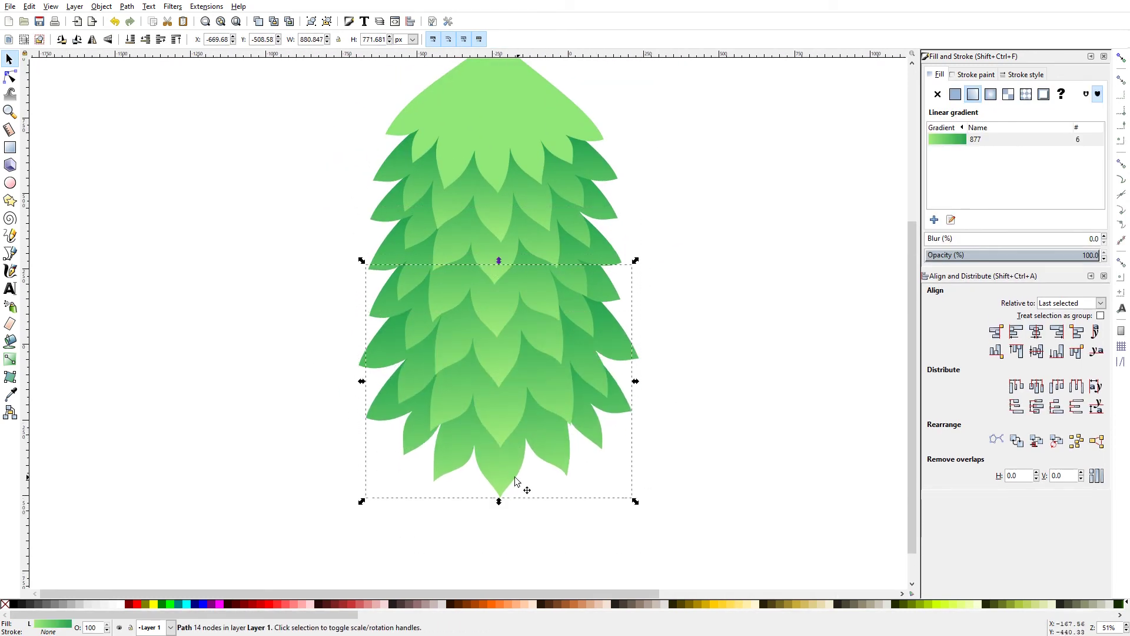
pyautogui.press('Escape')
pyautogui.scroll(1, 542, 407)
pyautogui.scroll(-2, 542, 407)
pyautogui.click(541, 407)
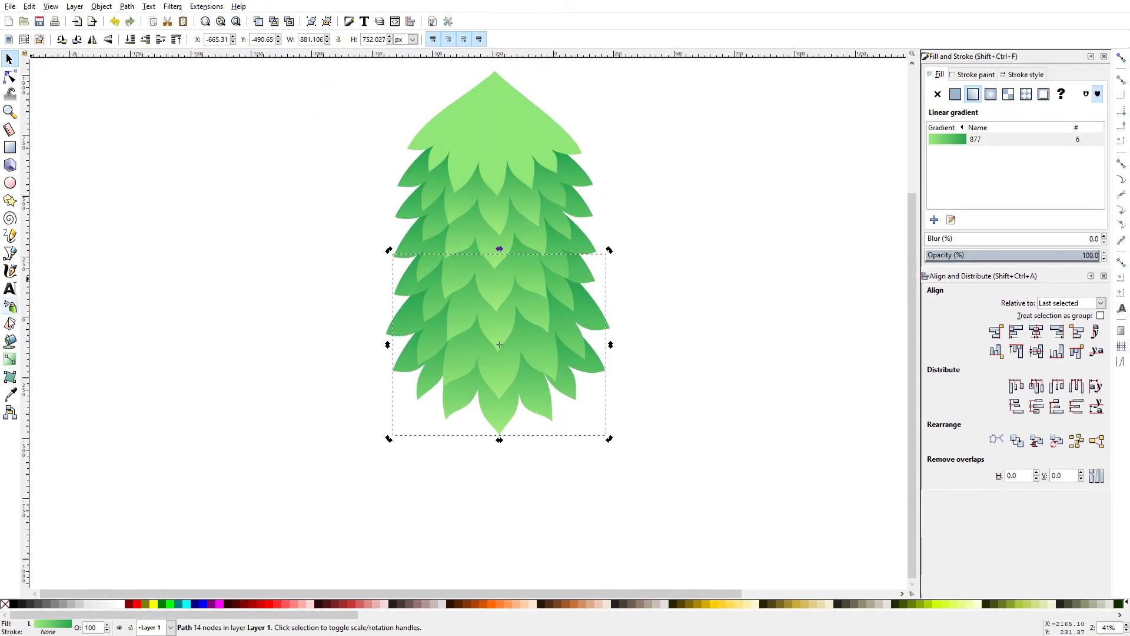
pyautogui.scroll(1, 528, 472)
# Step: Draw a trunk rectangle, centre it under the canopy and send it behind the leaves
pyautogui.press('r')
pyautogui.moveTo(445, 256); pyautogui.dragTo(501, 505)
pyautogui.press('s')
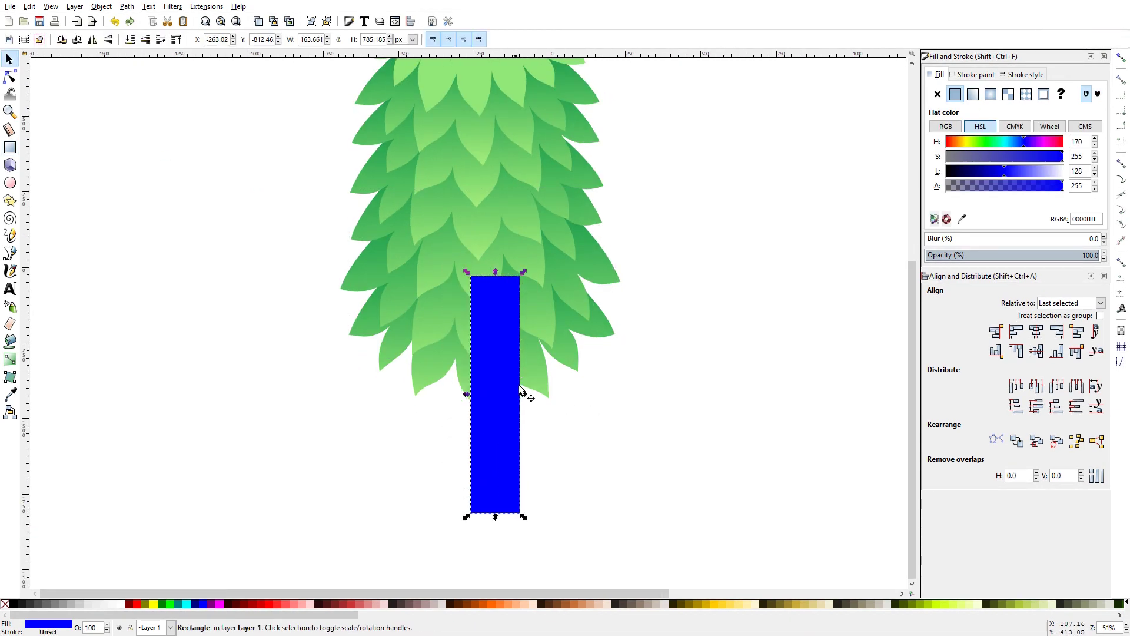
pyautogui.moveTo(504, 446); pyautogui.dragTo(492, 446)
pyautogui.press('End')
# Step: Edit the trunk's nodes, working on its bottom corner to curve the base
pyautogui.press('n')
pyautogui.scroll(1, 459, 190)
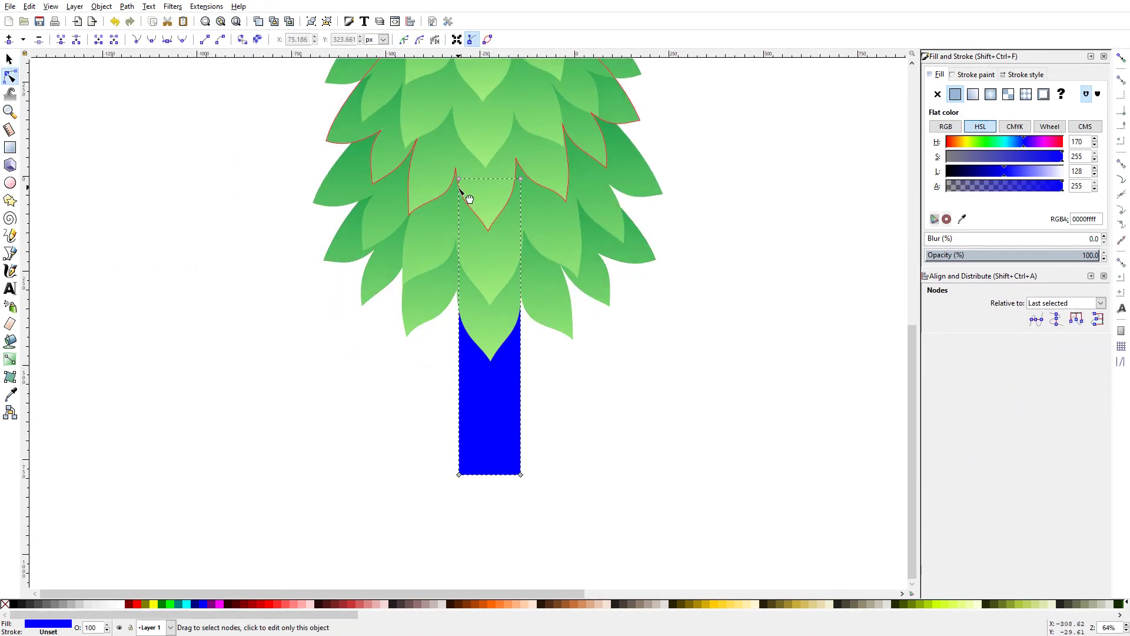
pyautogui.scroll(2, 501, 480)
pyautogui.click(459, 474)
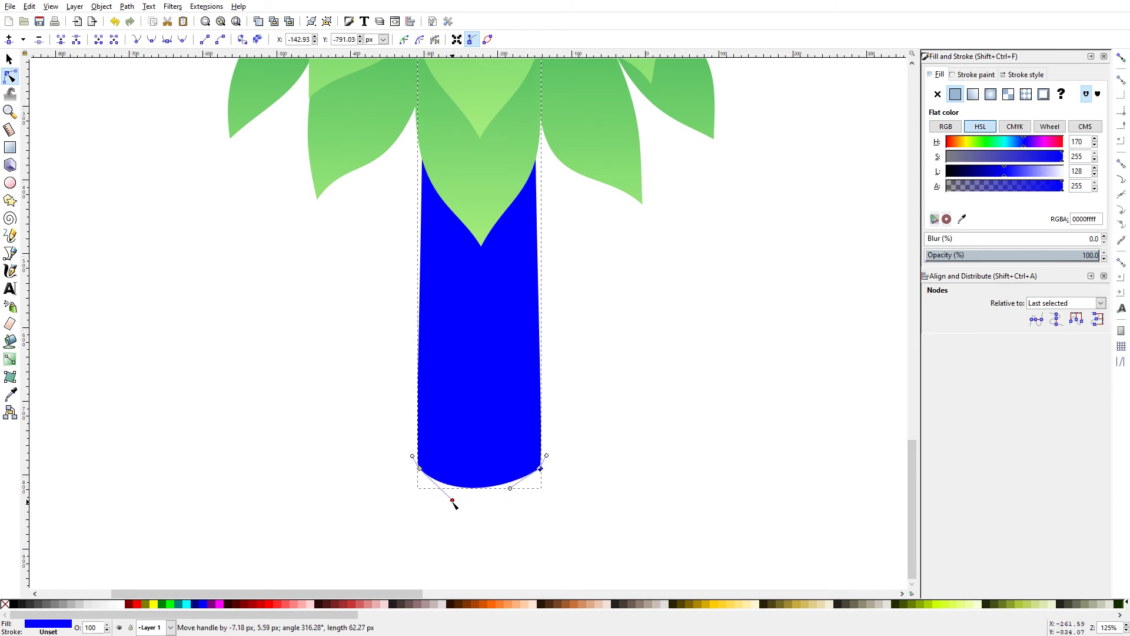
pyautogui.click(555, 298)
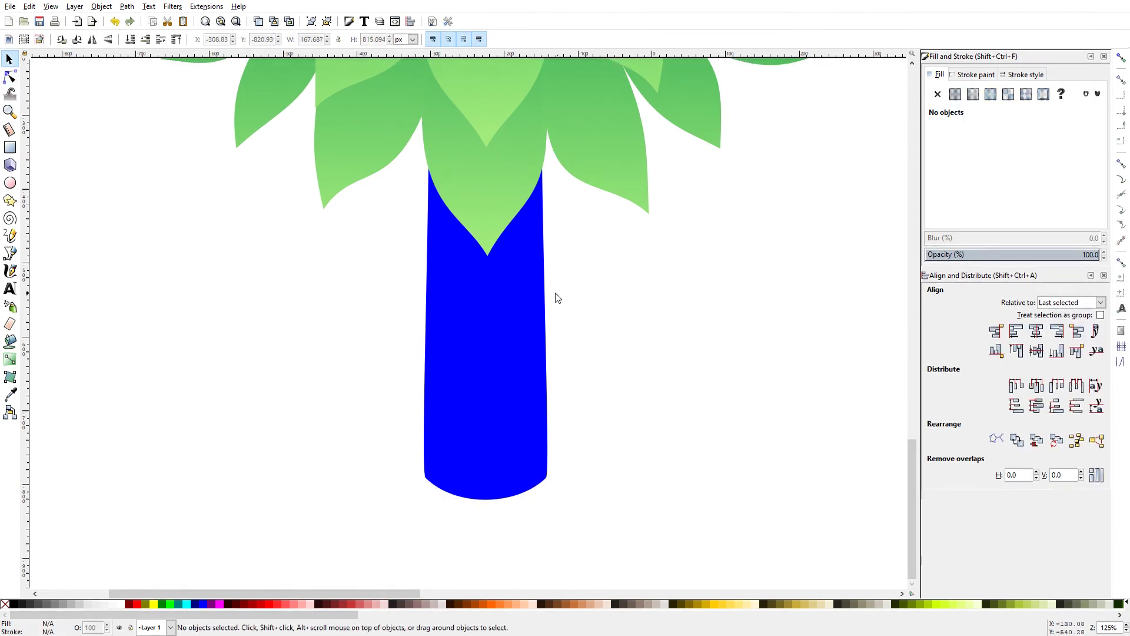
pyautogui.scroll(-1, 530, 353)
# Step: Reshape the bottom leaf row's nodes and tips around the trunk
pyautogui.click(507, 392)
pyautogui.moveTo(496, 406); pyautogui.dragTo(448, 416)
pyautogui.moveTo(436, 339); pyautogui.dragTo(591, 399)
pyautogui.moveTo(334, 354); pyautogui.dragTo(328, 353)
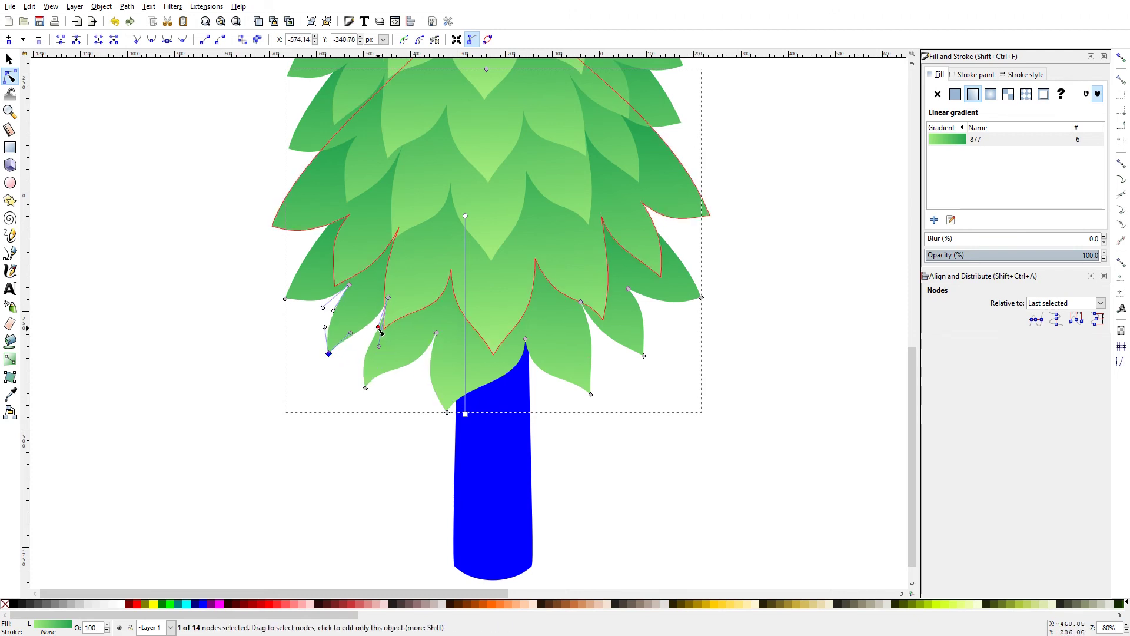
pyautogui.moveTo(593, 397); pyautogui.dragTo(602, 388)
pyautogui.scroll(-2, 603, 389)
pyautogui.scroll(2, 572, 338)
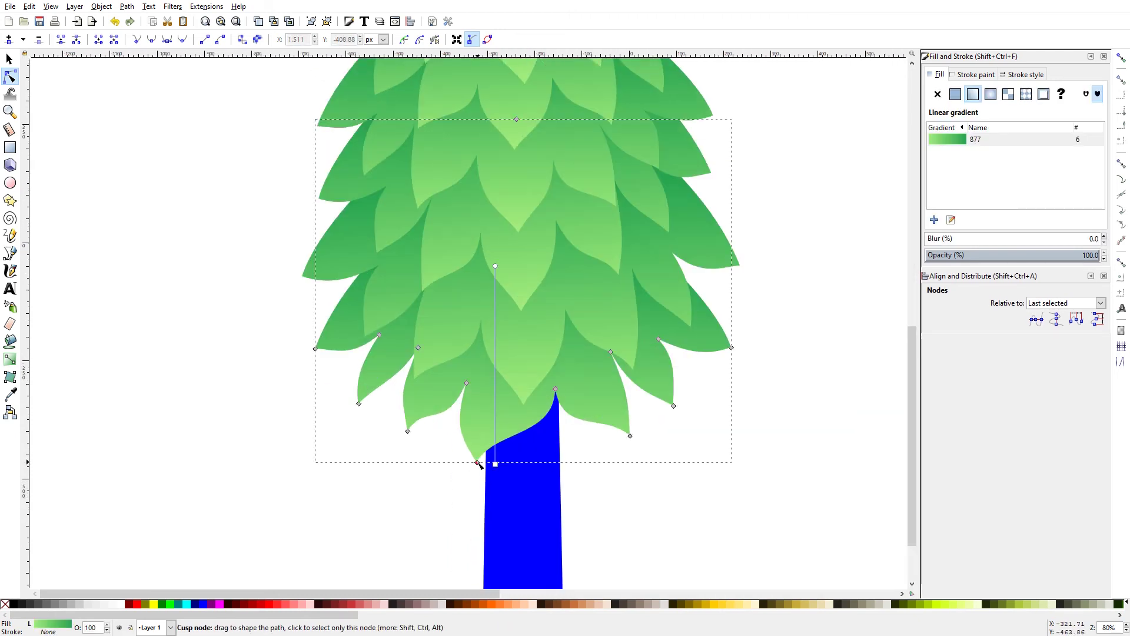
# Step: Move the lowest leaf tip node to the right
pyautogui.click(482, 459)
pyautogui.scroll(-3, 537, 438)
pyautogui.scroll(2, 504, 416)
pyautogui.moveTo(482, 465); pyautogui.dragTo(498, 469)
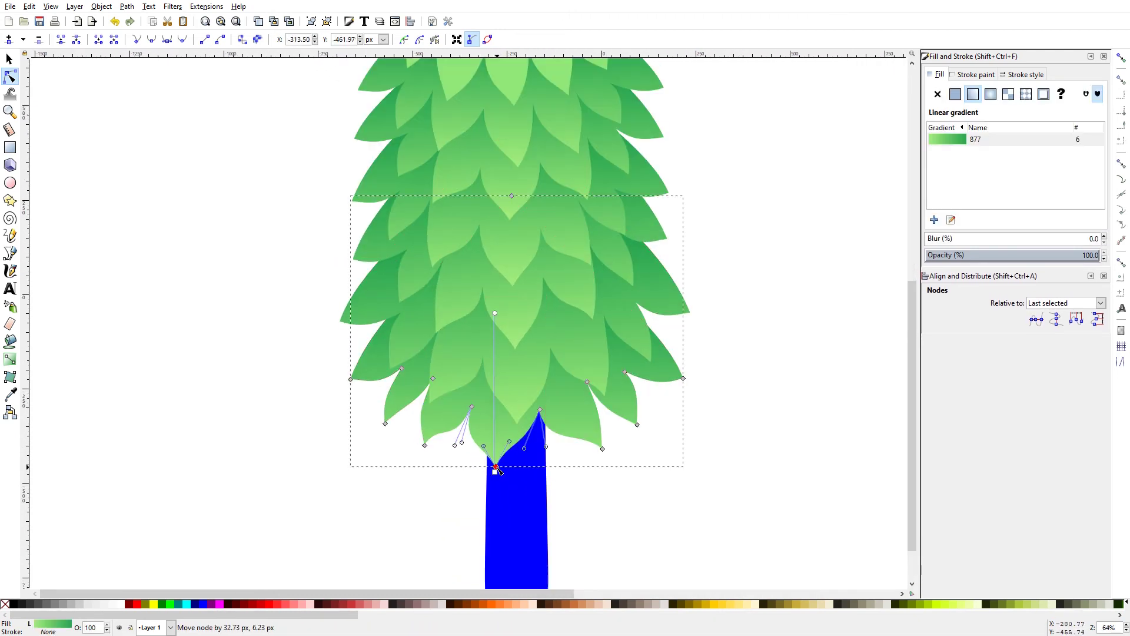
pyautogui.click(518, 410)
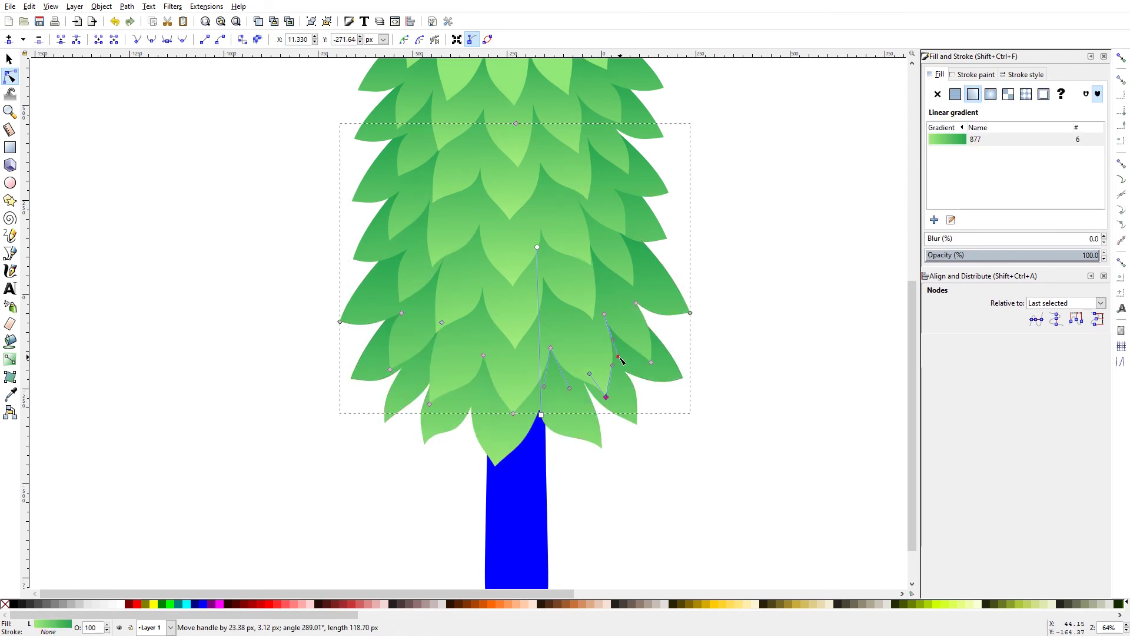
# Step: Check a lower leaf row's nodes, then select the trunk
pyautogui.scroll(-2, 624, 358)
pyautogui.press('Escape')
pyautogui.scroll(3, 535, 450)
pyautogui.click(590, 453)
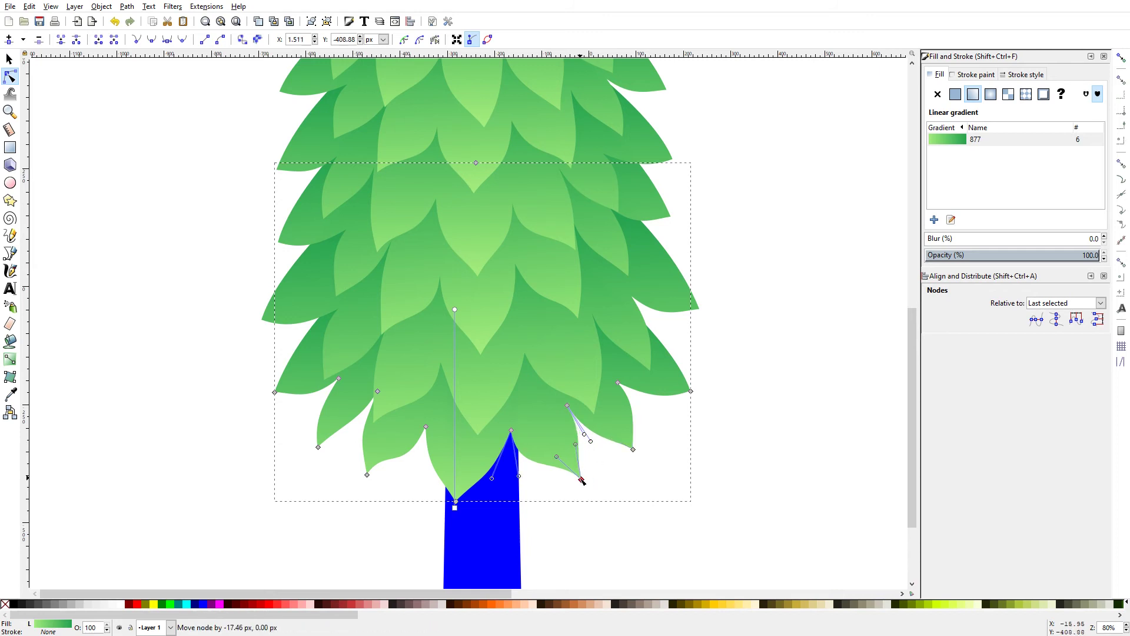
pyautogui.scroll(-2, 601, 438)
pyautogui.press('s')
pyautogui.scroll(2, 497, 383)
pyautogui.click(497, 382)
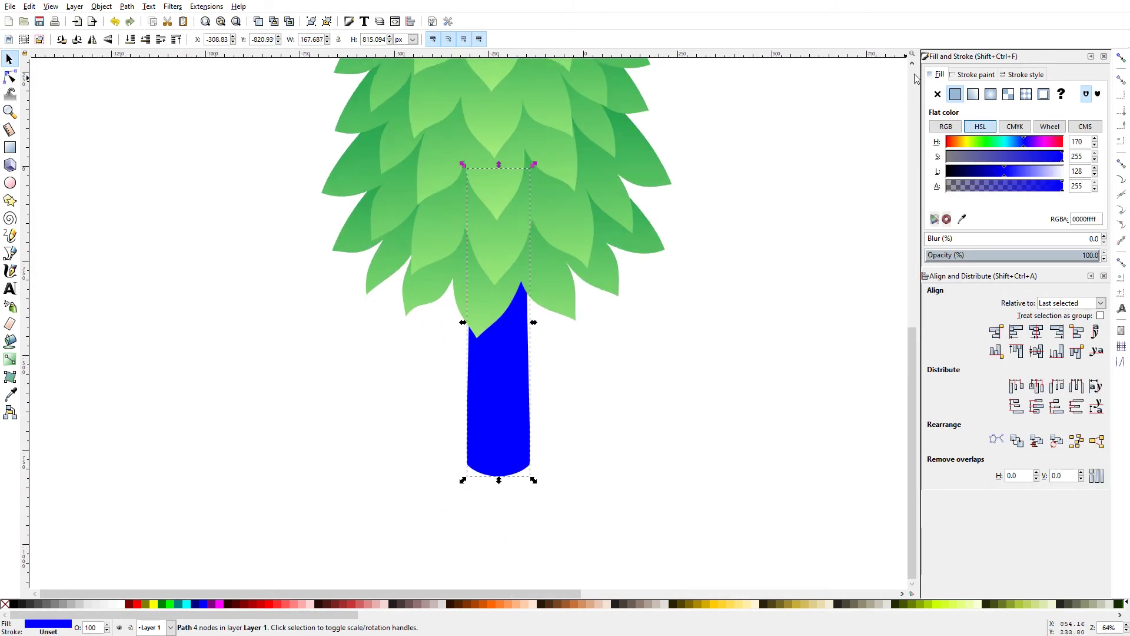
# Step: Give the trunk a vertical brown gradient with a dark brown upper stop
pyautogui.click(973, 94)
pyautogui.press('g')
pyautogui.moveTo(497, 295); pyautogui.dragTo(498, 441)
pyautogui.click(988, 172)
pyautogui.click(968, 153)
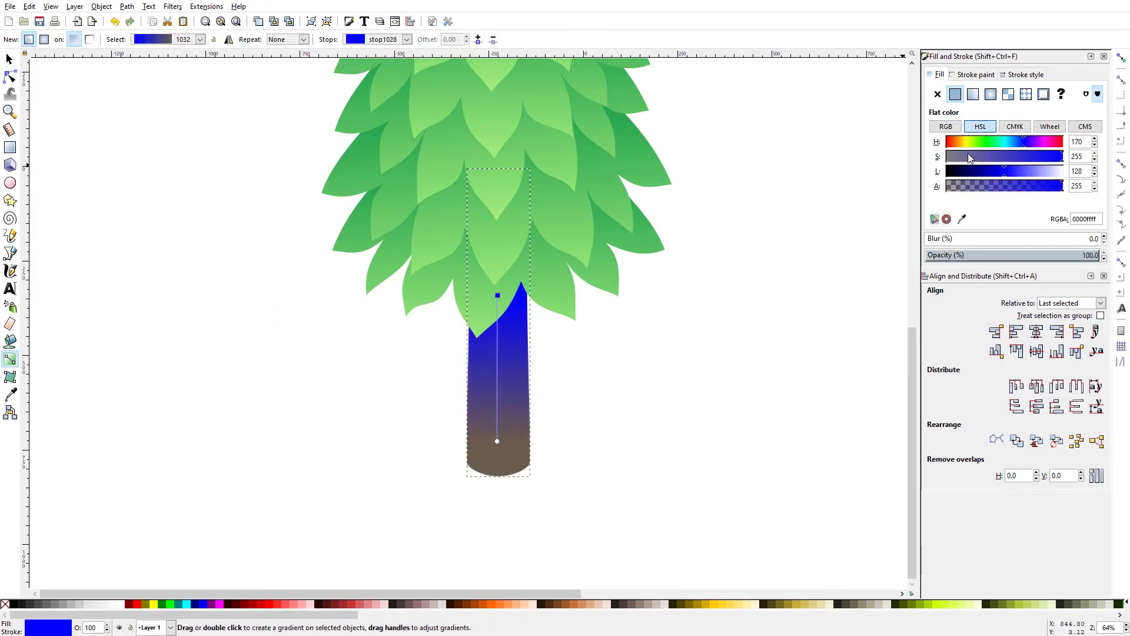
pyautogui.moveTo(498, 296); pyautogui.dragTo(499, 322)
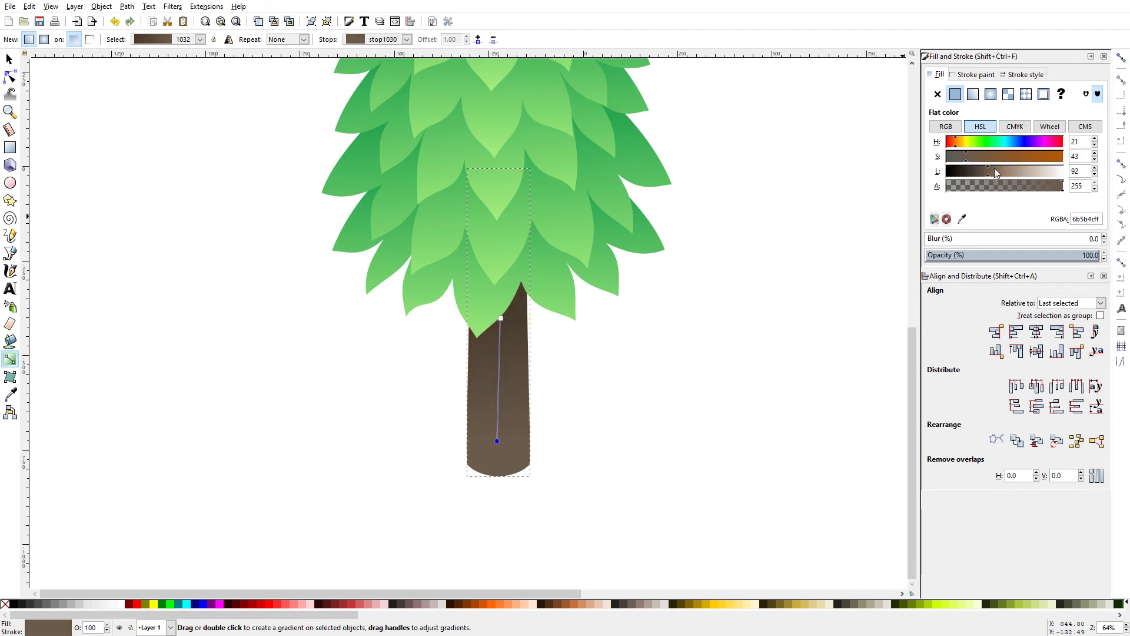
pyautogui.click(499, 439)
# Step: Scale the trunk shorter vertically under the crown
pyautogui.press('s')
pyautogui.scroll(-2, 502, 438)
pyautogui.click(488, 447)
pyautogui.moveTo(488, 489); pyautogui.dragTo(490, 474)
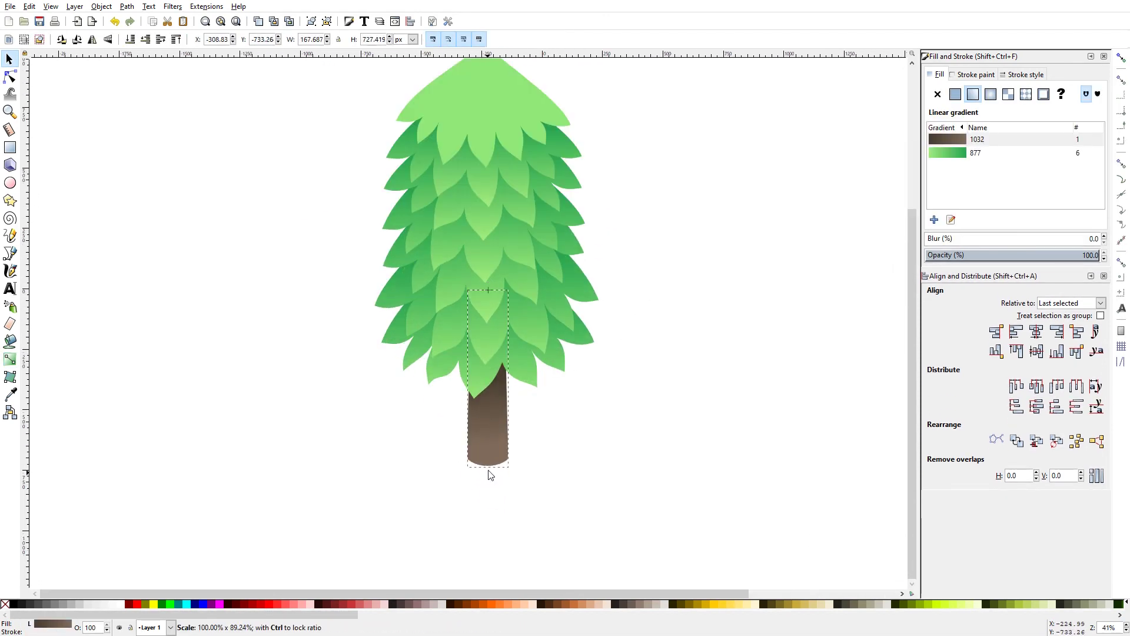
pyautogui.scroll(2, 492, 475)
pyautogui.press('g')
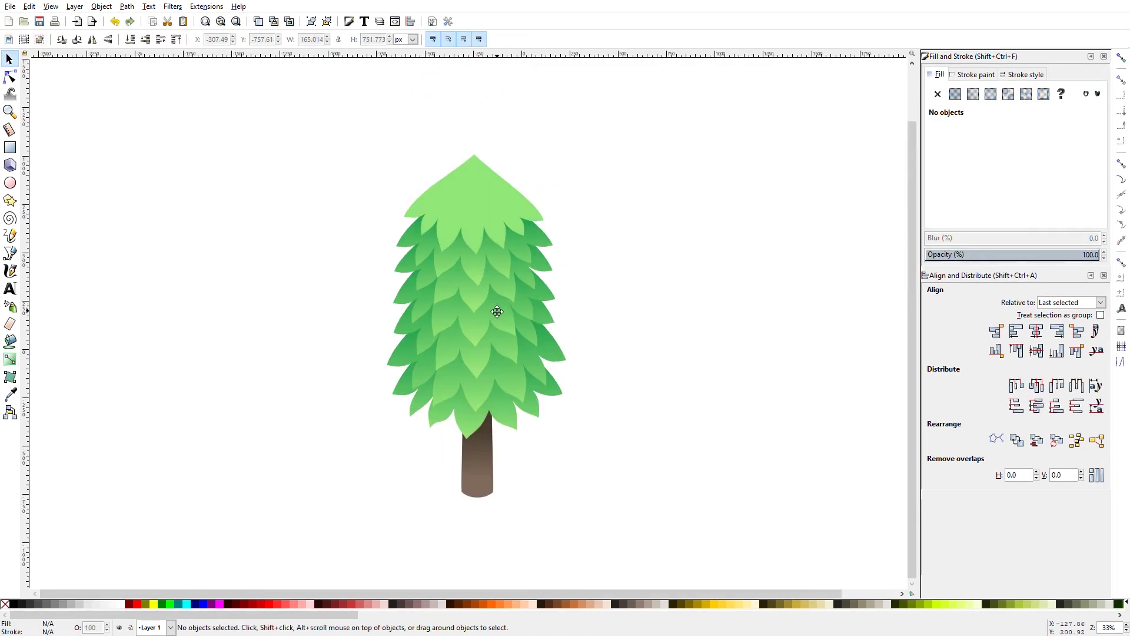
# Step: Select the light top piece and the leaf layer beneath it to inspect nodes
pyautogui.scroll(3, 494, 265)
pyautogui.click(489, 177)
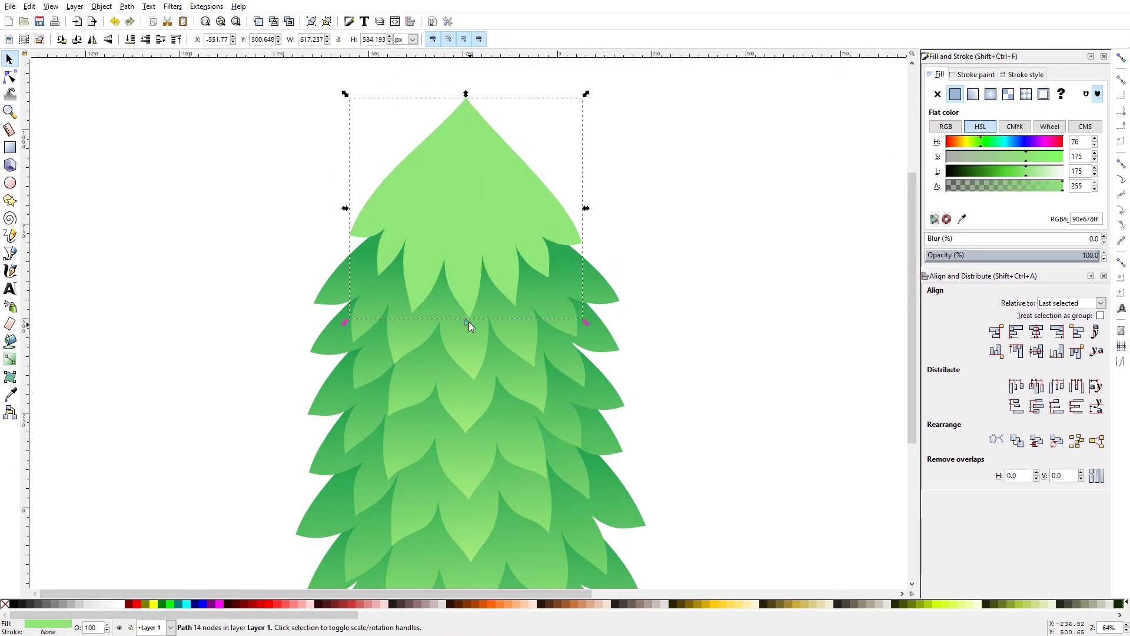
pyautogui.press('Tab')
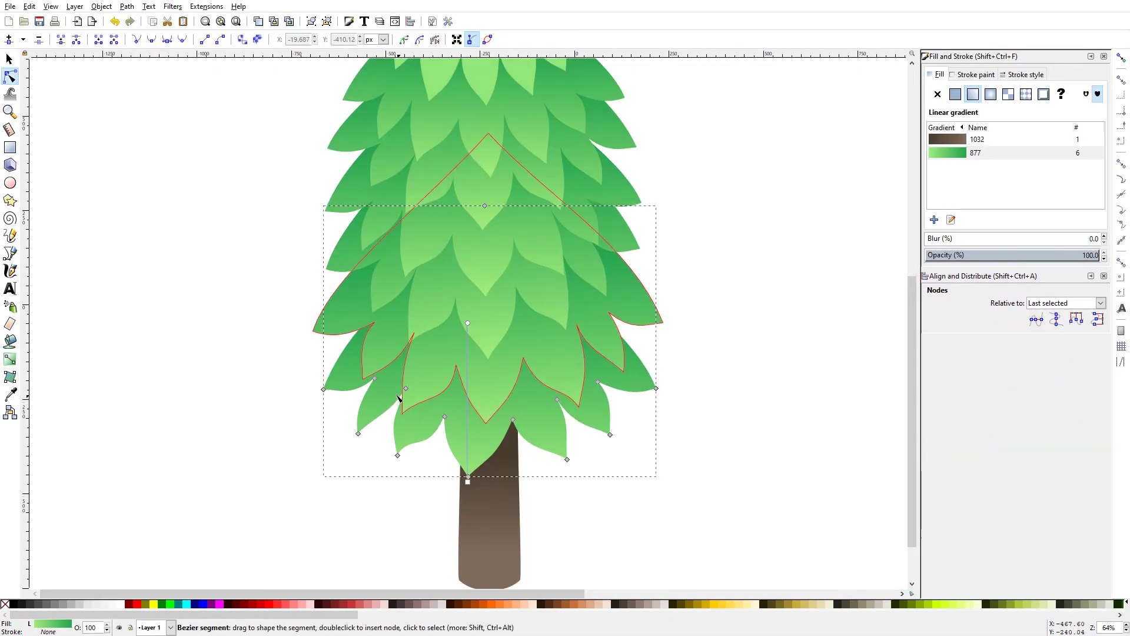
pyautogui.scroll(1, 399, 398)
pyautogui.click(402, 394)
pyautogui.press('Escape')
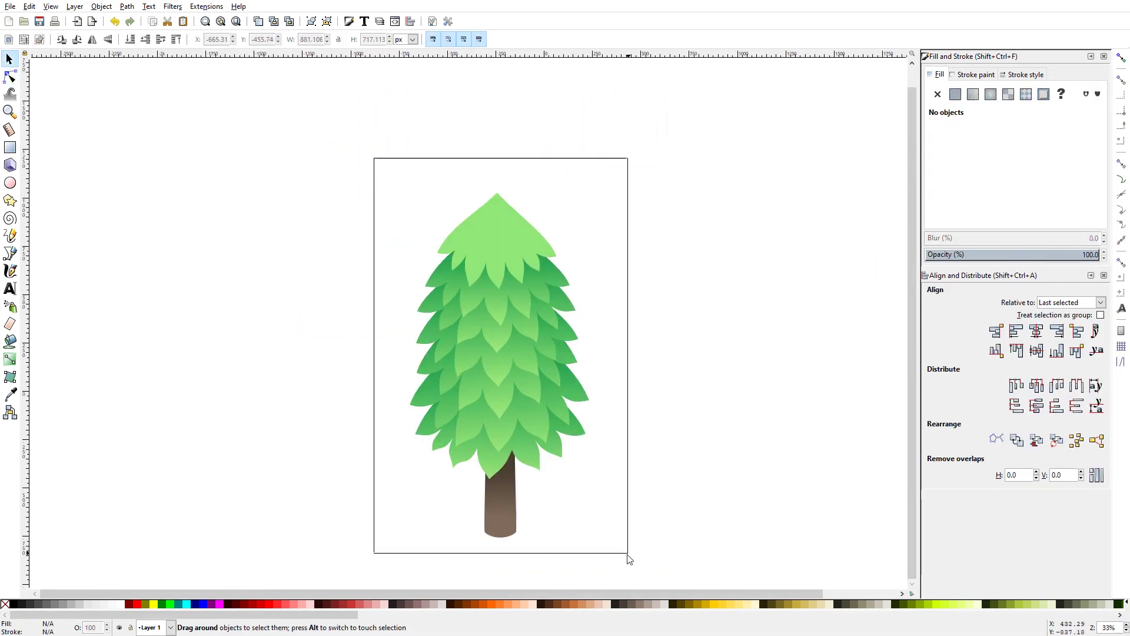
pyautogui.scroll(2, 500, 379)
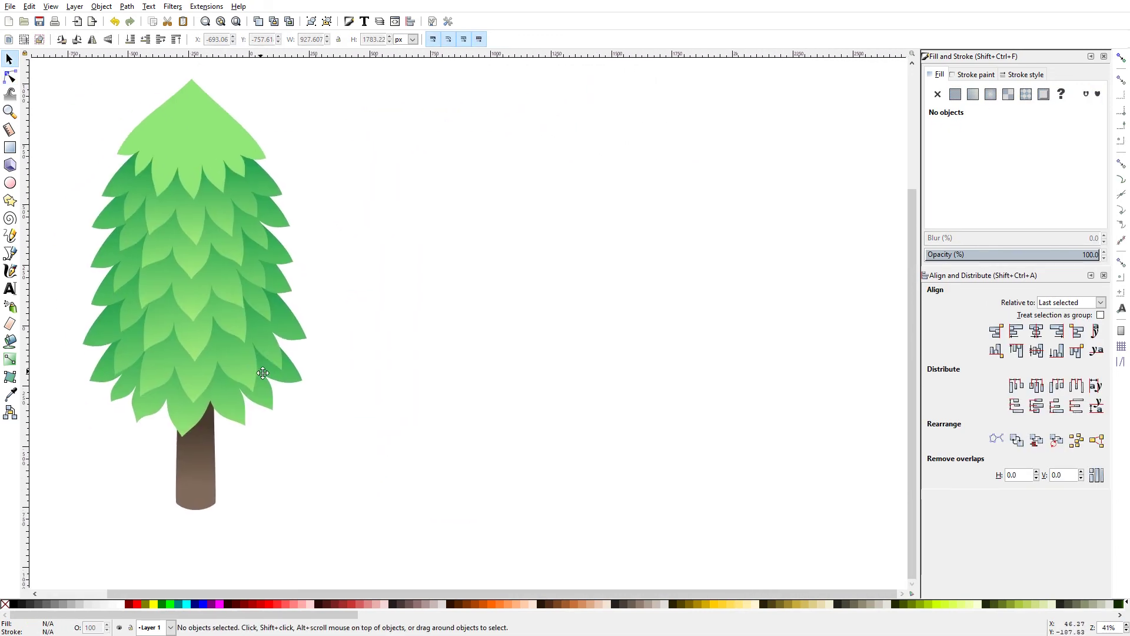
# Step: Draw a closed straight-segment outline of a trunk with branches with the Bezier tool
pyautogui.press('b')
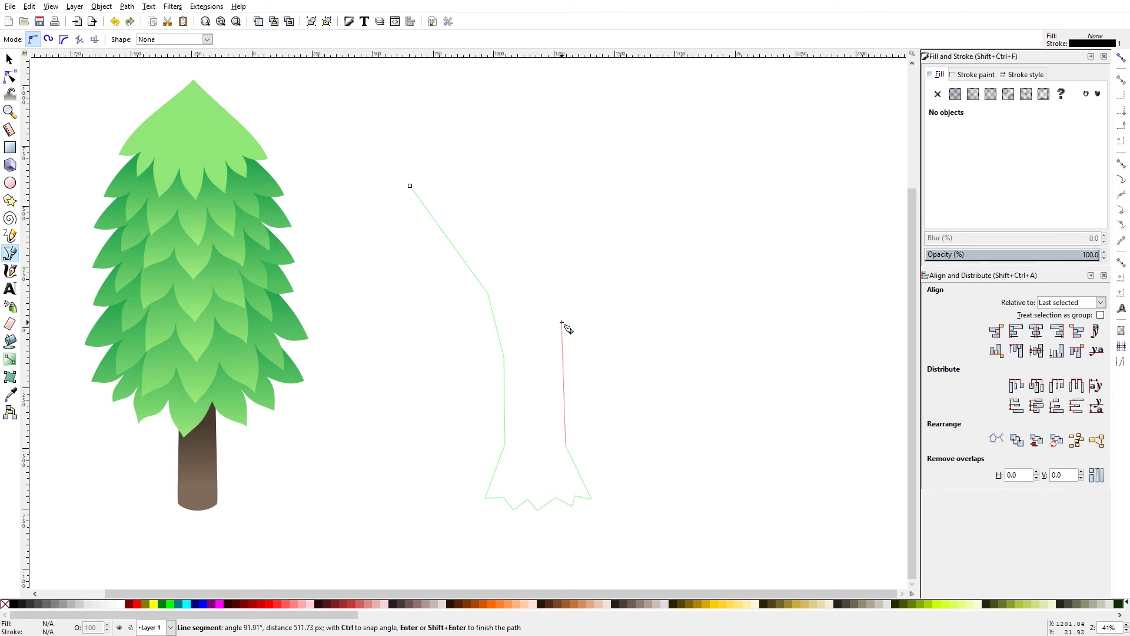
pyautogui.click(572, 290)
pyautogui.click(648, 167)
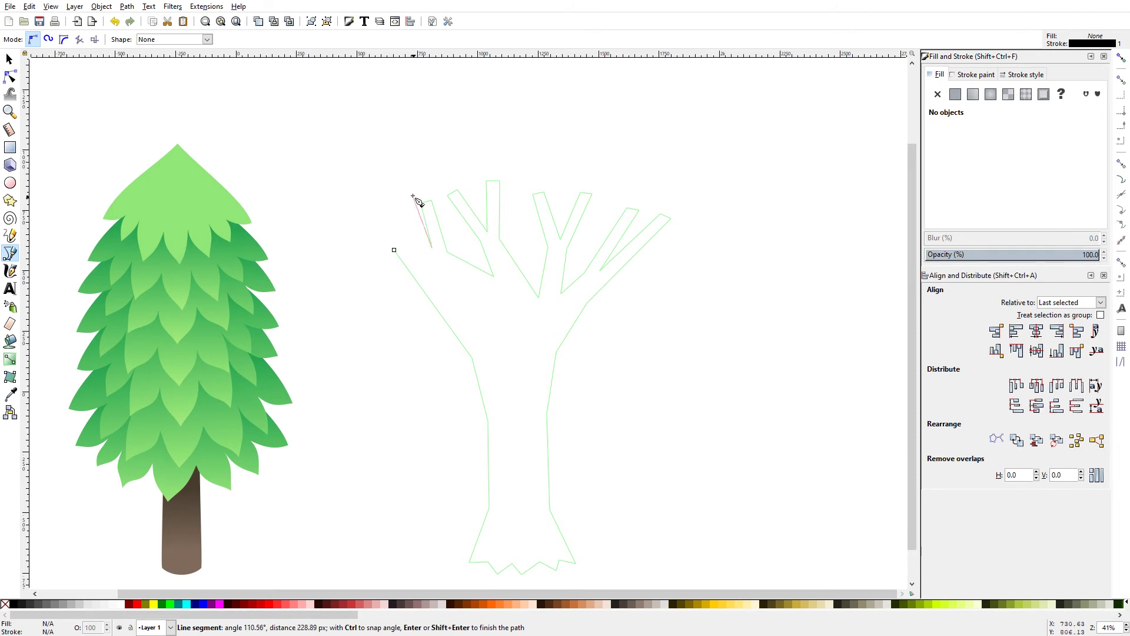
pyautogui.click(370, 209)
# Step: Select the branch-tip nodes together and raise them slightly
pyautogui.press('n')
pyautogui.click(420, 242)
pyautogui.moveTo(428, 217); pyautogui.dragTo(437, 244)
pyautogui.moveTo(434, 227); pyautogui.dragTo(435, 223)
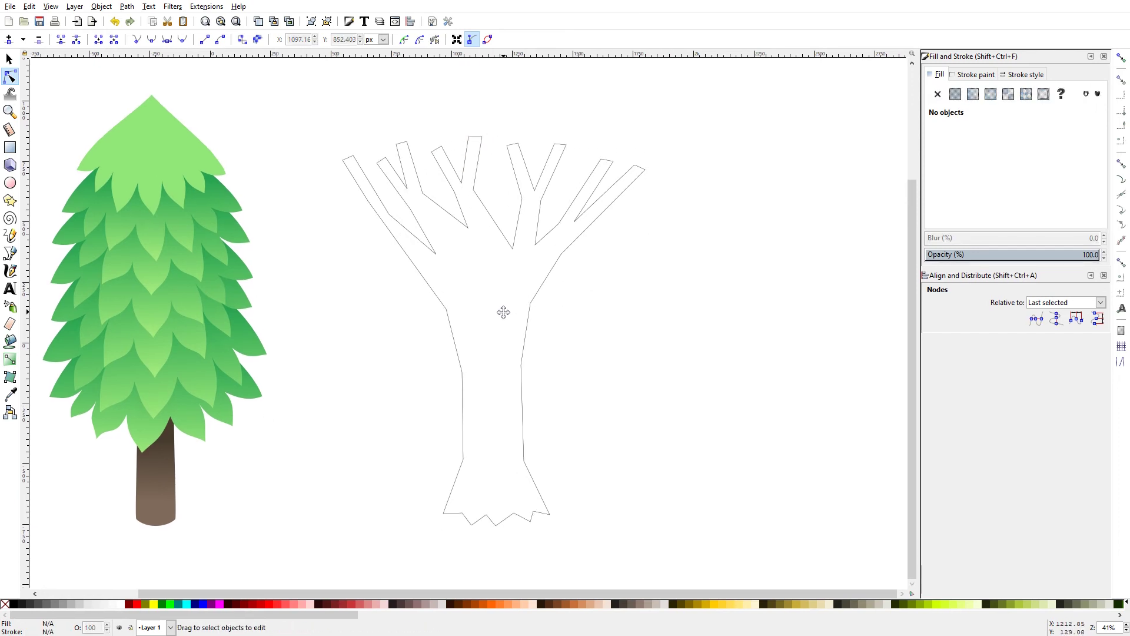
# Step: Fill the branched trunk with a vertical dark-to-light brown linear gradient
pyautogui.press('s')
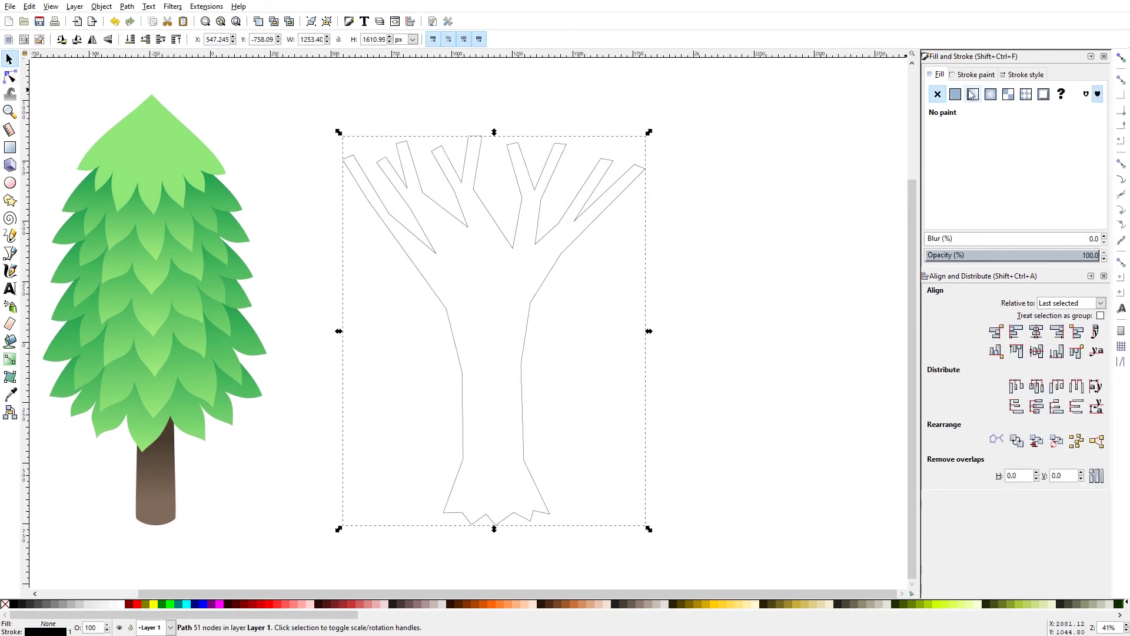
pyautogui.press('g')
pyautogui.moveTo(497, 264); pyautogui.dragTo(500, 416)
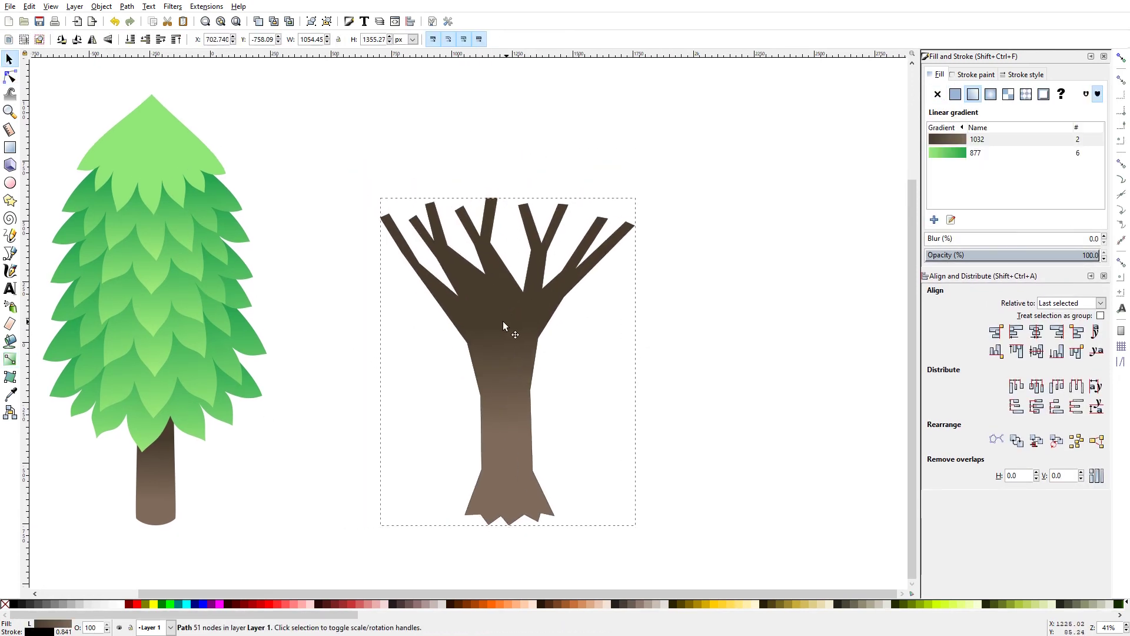
# Step: Bend the flat, square branch tops into rounded tips
pyautogui.press('n')
pyautogui.scroll(2, 556, 341)
pyautogui.scroll(1, 556, 342)
pyautogui.moveTo(341, 240); pyautogui.dragTo(626, 429)
pyautogui.scroll(-3, 626, 429)
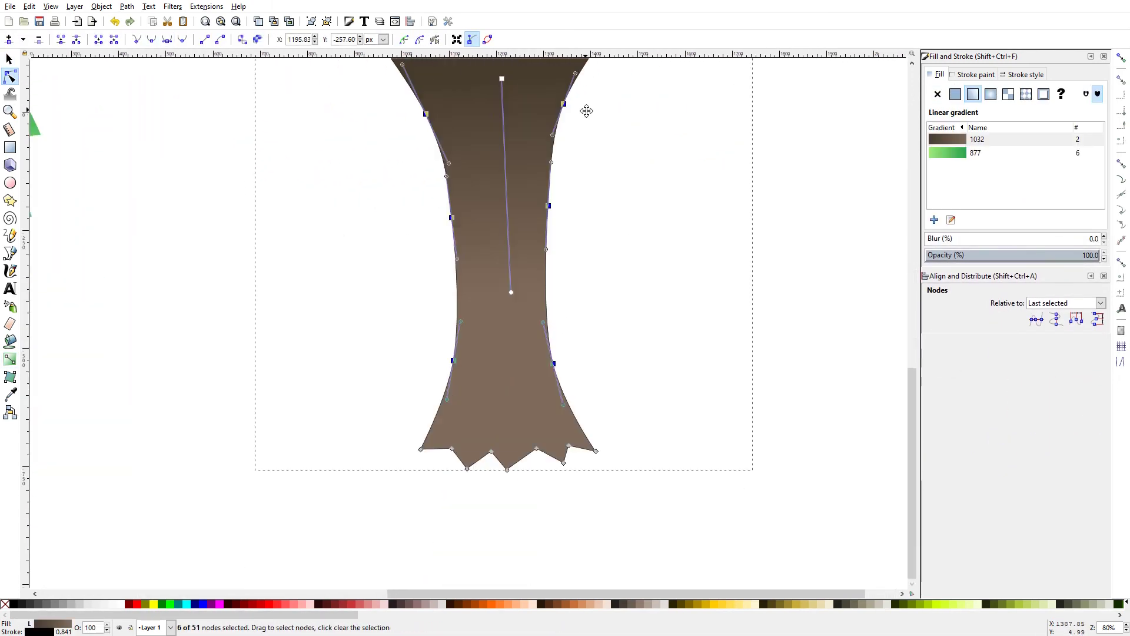
pyautogui.scroll(3, 326, 288)
pyautogui.moveTo(259, 236); pyautogui.dragTo(327, 288)
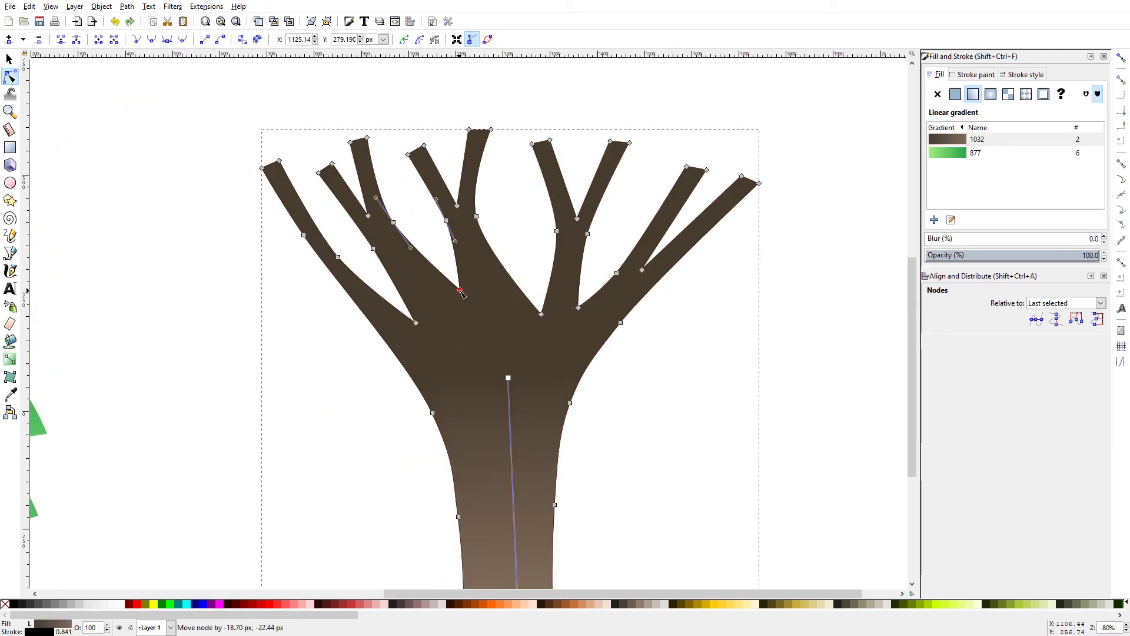
pyautogui.scroll(3, 355, 285)
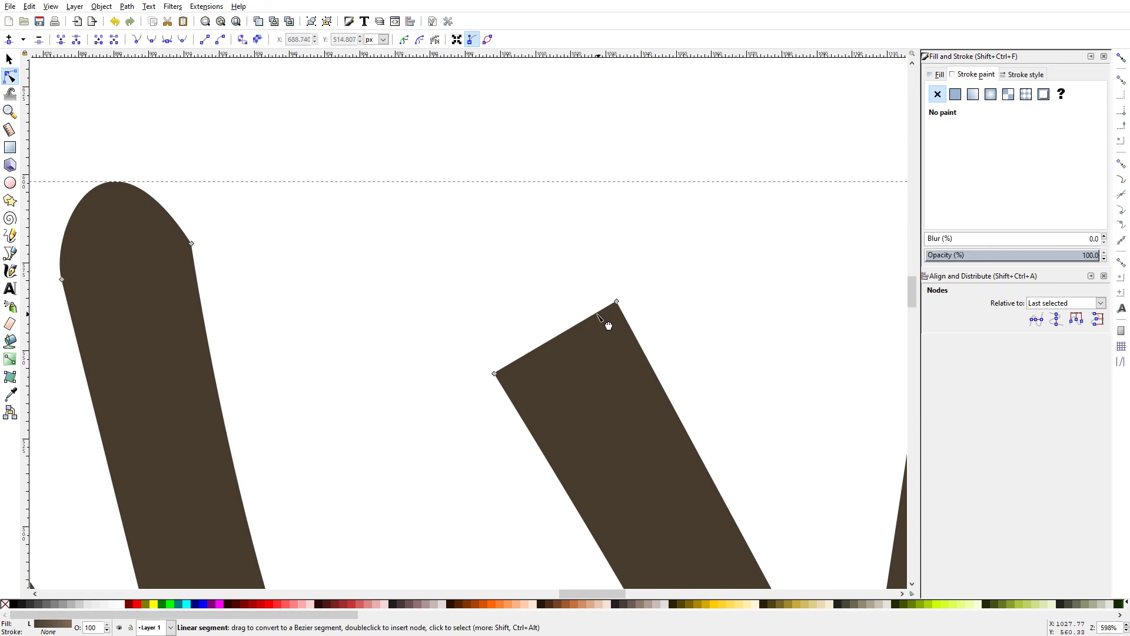
pyautogui.moveTo(547, 342); pyautogui.dragTo(493, 322)
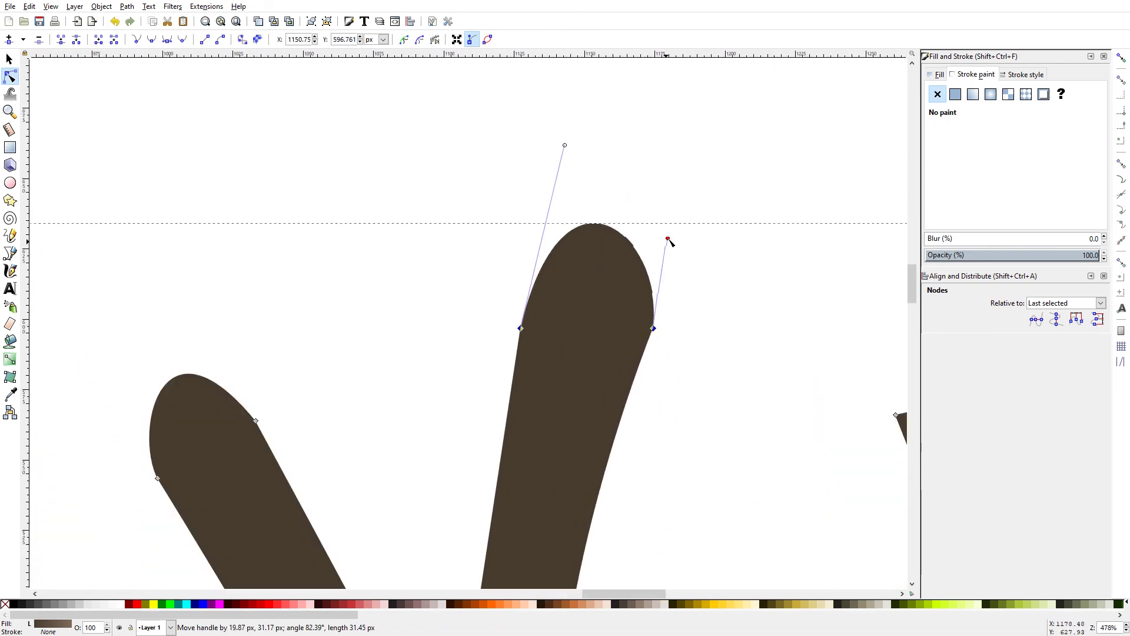
pyautogui.moveTo(668, 239); pyautogui.dragTo(659, 235)
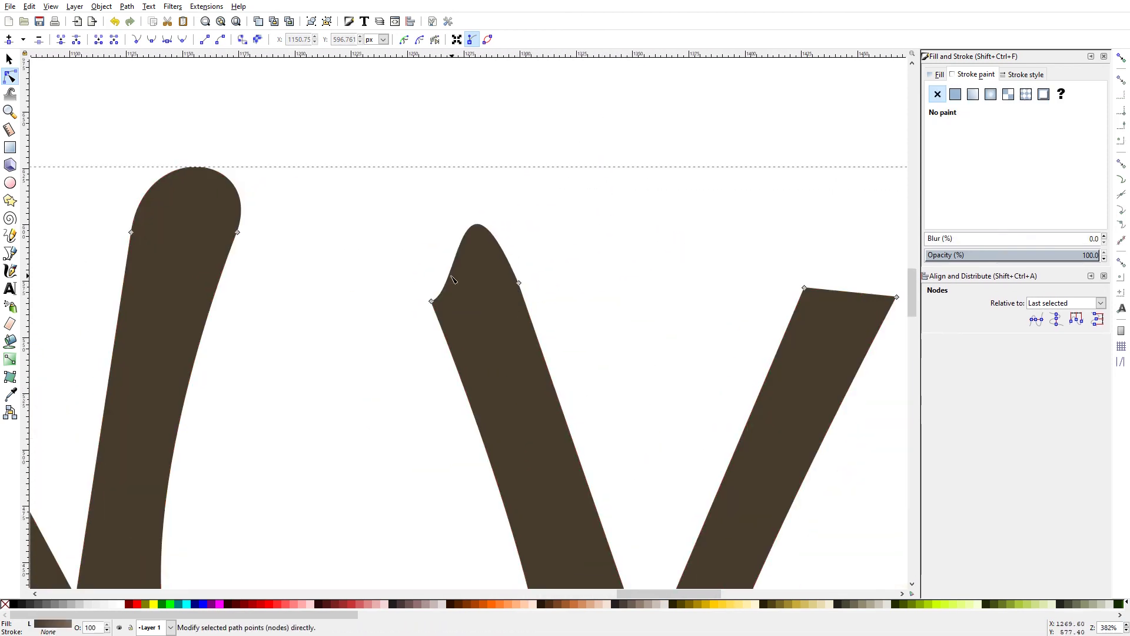
pyautogui.moveTo(468, 238); pyautogui.dragTo(478, 232)
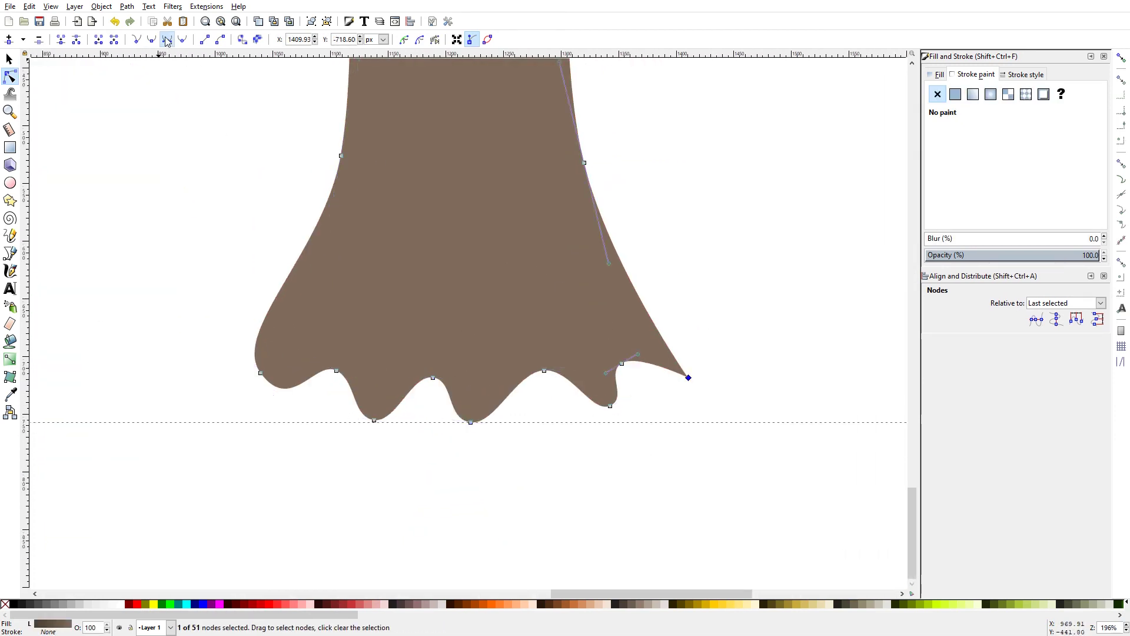
# Step: Reshape the trunk base into wavy root bumps by adjusting its nodes and handles
pyautogui.moveTo(720, 338); pyautogui.dragTo(688, 353)
pyautogui.moveTo(231, 331); pyautogui.dragTo(250, 356)
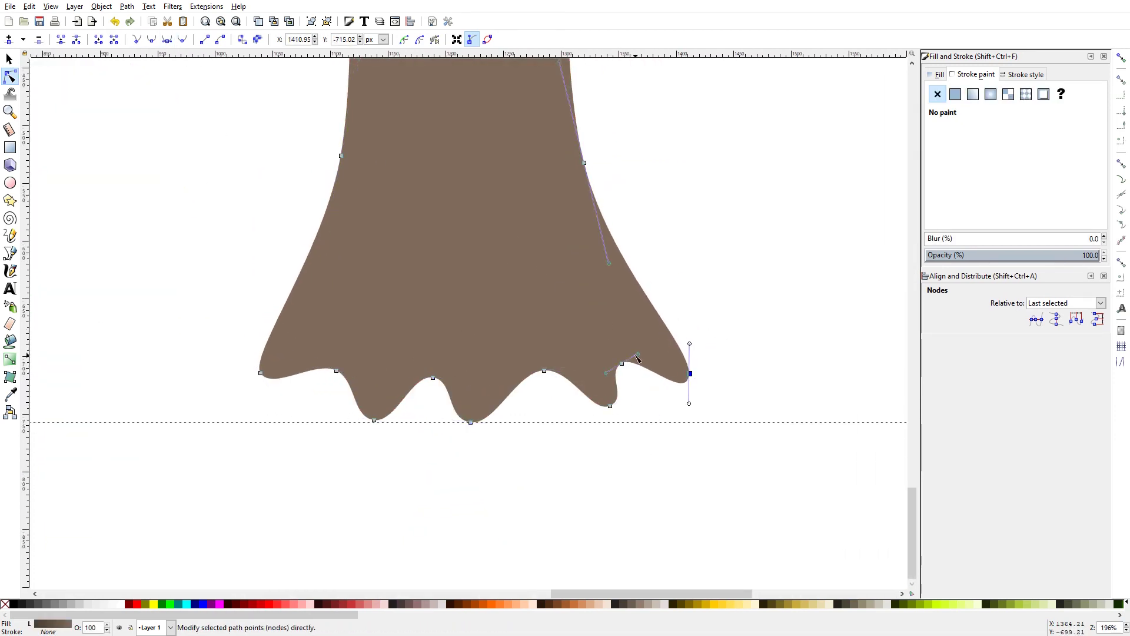
pyautogui.moveTo(374, 419); pyautogui.dragTo(348, 412)
pyautogui.click(336, 370)
pyautogui.moveTo(358, 381); pyautogui.dragTo(362, 371)
pyautogui.moveTo(367, 430); pyautogui.dragTo(380, 404)
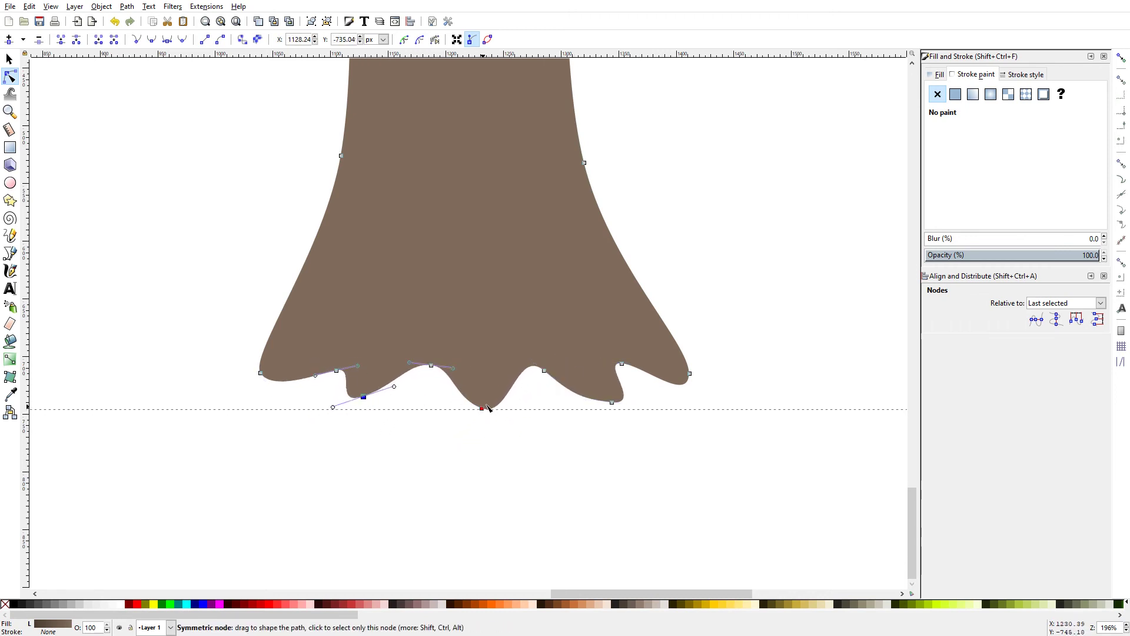
pyautogui.moveTo(487, 408); pyautogui.dragTo(515, 379)
pyautogui.scroll(-2, 374, 333)
pyautogui.scroll(2, 355, 354)
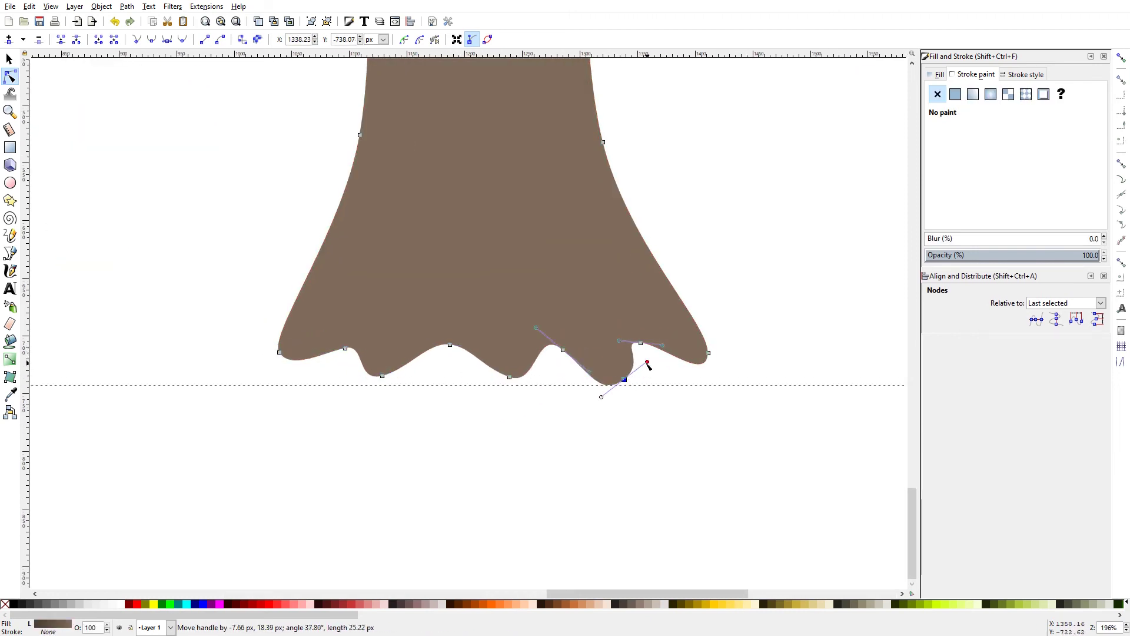
pyautogui.press('Escape')
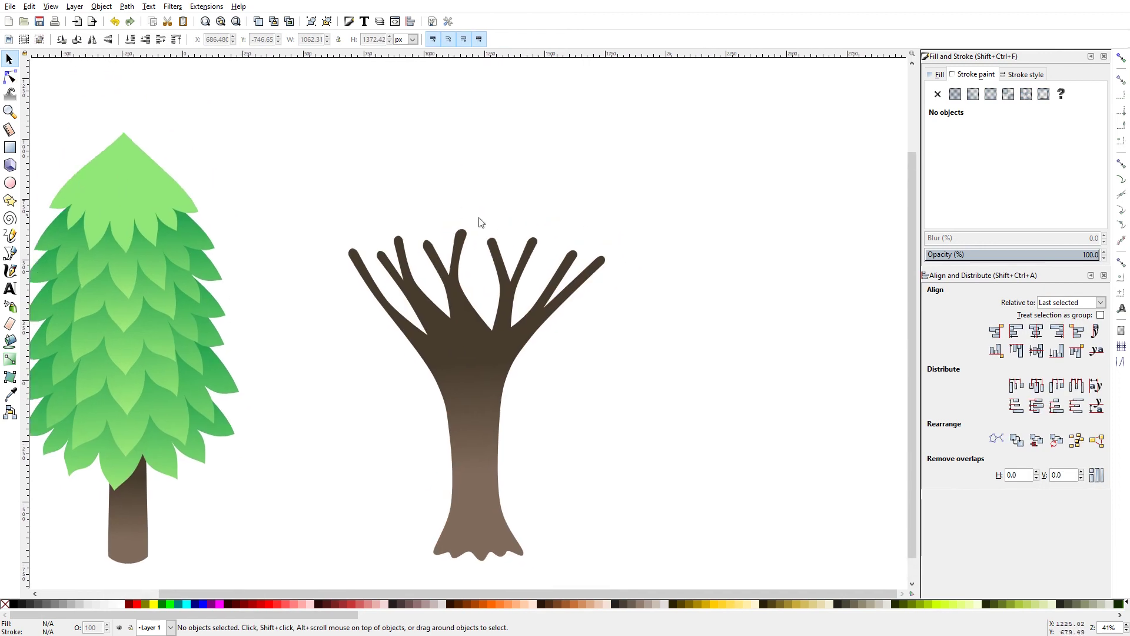
# Step: Start a new straight-segment outline with the Bezier tool above the branches
pyautogui.scroll(3, 479, 222)
pyautogui.press('b')
pyautogui.scroll(2, 481, 301)
pyautogui.click(430, 170)
# Step: Close the canopy polygon outline above the branches
pyautogui.click(353, 177)
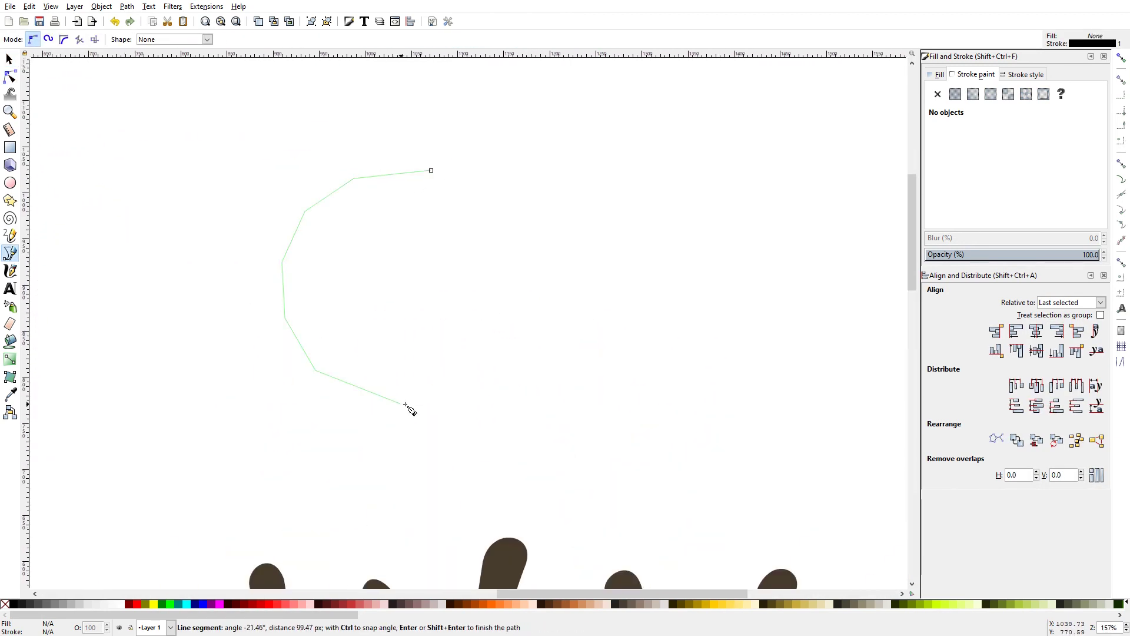
pyautogui.click(431, 170)
pyautogui.press('n')
pyautogui.scroll(2, 462, 262)
# Step: Bend the top and right-side canopy segments outward into rounded scallops
pyautogui.moveTo(454, 201); pyautogui.dragTo(469, 175)
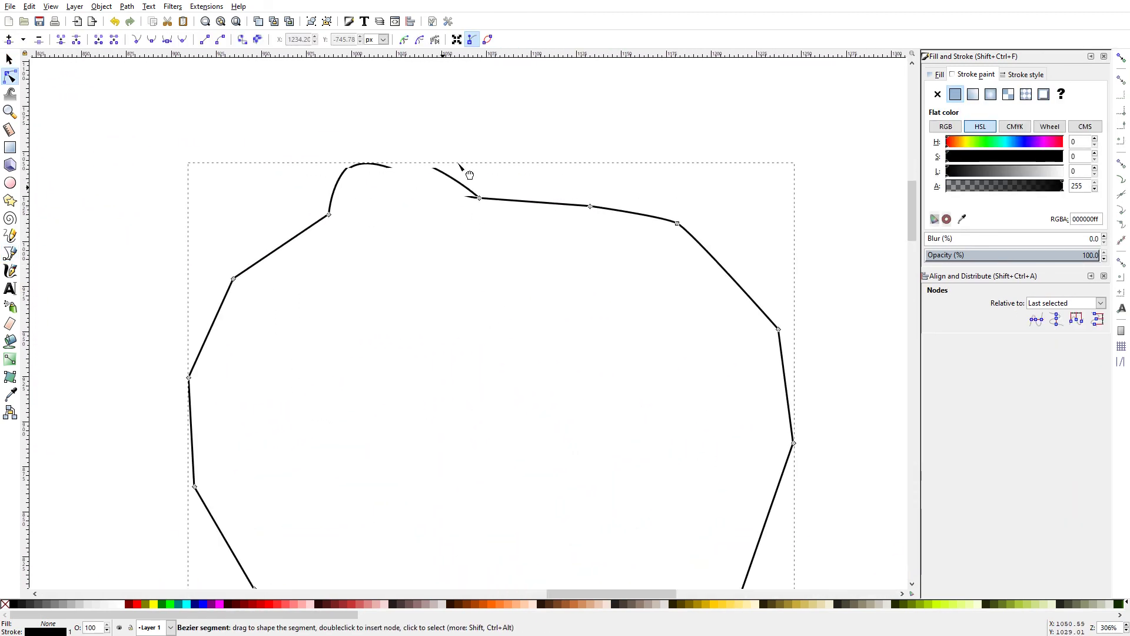
pyautogui.scroll(1, 612, 203)
pyautogui.moveTo(727, 276); pyautogui.dragTo(765, 249)
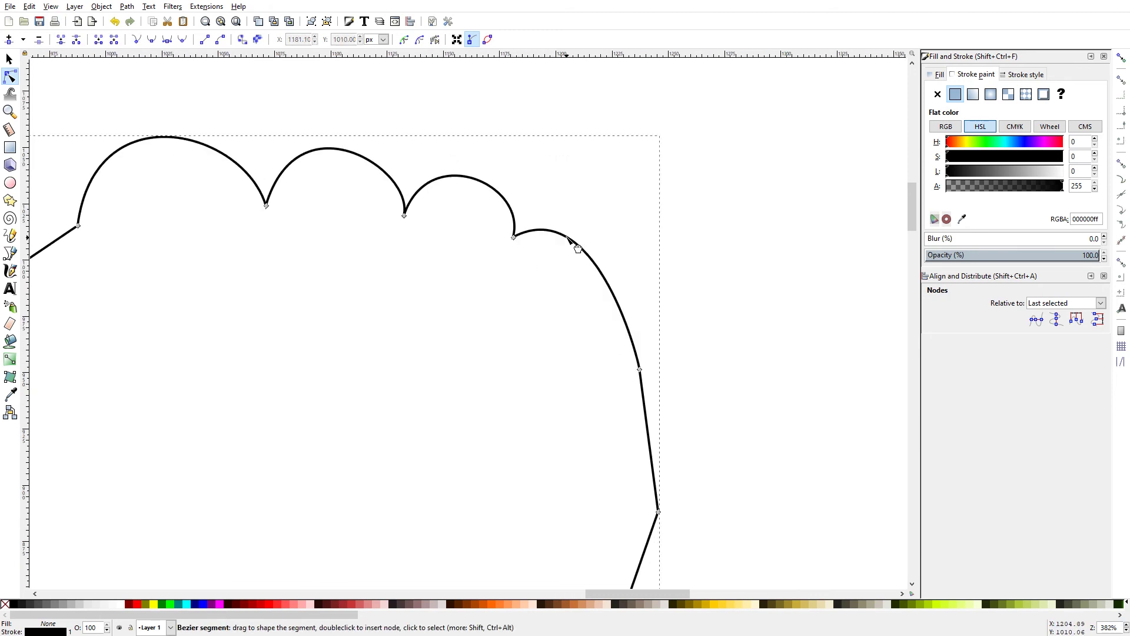
pyautogui.scroll(-1, 765, 295)
pyautogui.scroll(1, 789, 383)
pyautogui.moveTo(791, 420); pyautogui.dragTo(832, 433)
pyautogui.scroll(-5, 628, 461)
pyautogui.hscroll(-1, 576, 383)
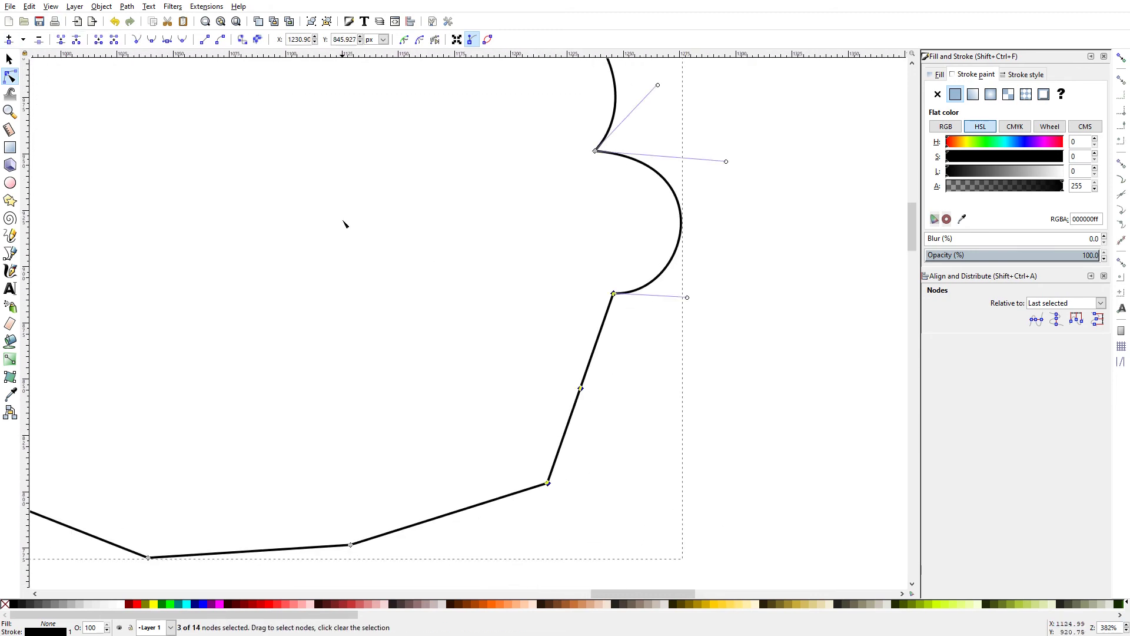
pyautogui.moveTo(624, 404); pyautogui.dragTo(623, 380)
pyautogui.scroll(-2, 595, 396)
pyautogui.hscroll(-4, 588, 394)
pyautogui.hscroll(-5, 589, 400)
pyautogui.scroll(3, 471, 365)
# Step: Arc the remaining straight canopy segments into upward scallops
pyautogui.moveTo(409, 320)
pyautogui.mouseDown()
pyautogui.moveTo(522, 434)
pyautogui.moveTo(499, 311)
pyautogui.moveTo(511, 290)
pyautogui.mouseUp()
pyautogui.hscroll(-3, 522, 434)
pyautogui.scroll(3, 500, 311)
pyautogui.hscroll(-2, 500, 311)
pyautogui.scroll(4, 541, 389)
pyautogui.hscroll(-1, 541, 390)
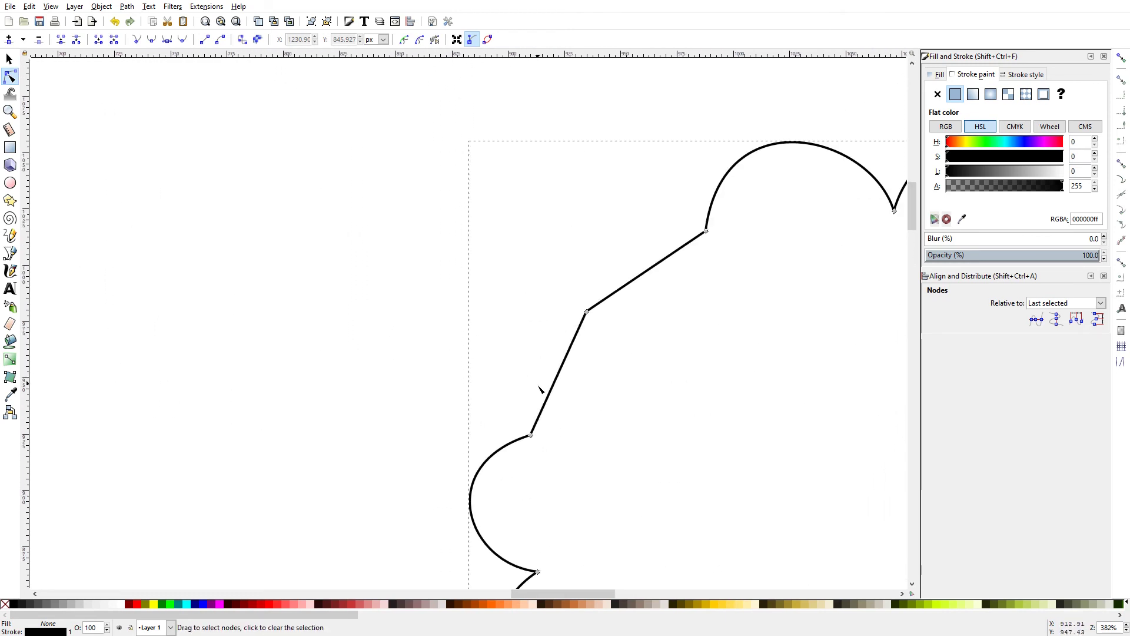
pyautogui.scroll(2, 547, 309)
pyautogui.hscroll(4, 546, 308)
pyautogui.moveTo(545, 328); pyautogui.dragTo(535, 303)
pyautogui.scroll(-3, 734, 406)
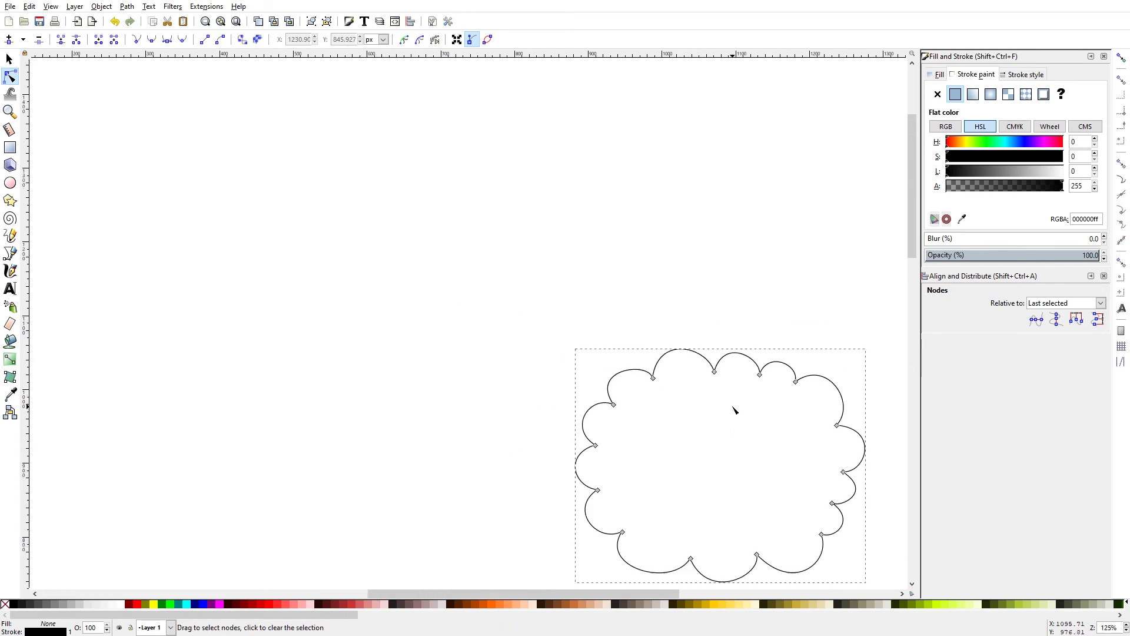
pyautogui.scroll(2, 613, 429)
pyautogui.click(616, 425)
pyautogui.scroll(-2, 593, 497)
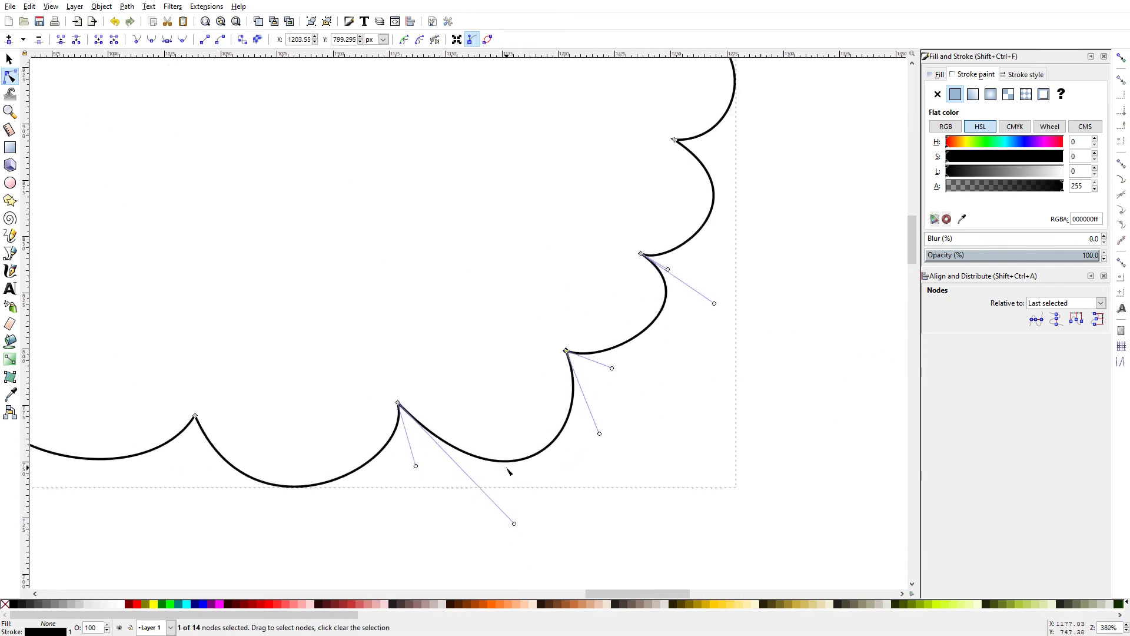
pyautogui.scroll(-4, 472, 383)
# Step: Apply green gradient 877 to the cloud, running light at top to dark at bottom
pyautogui.press('s')
pyautogui.press('3')
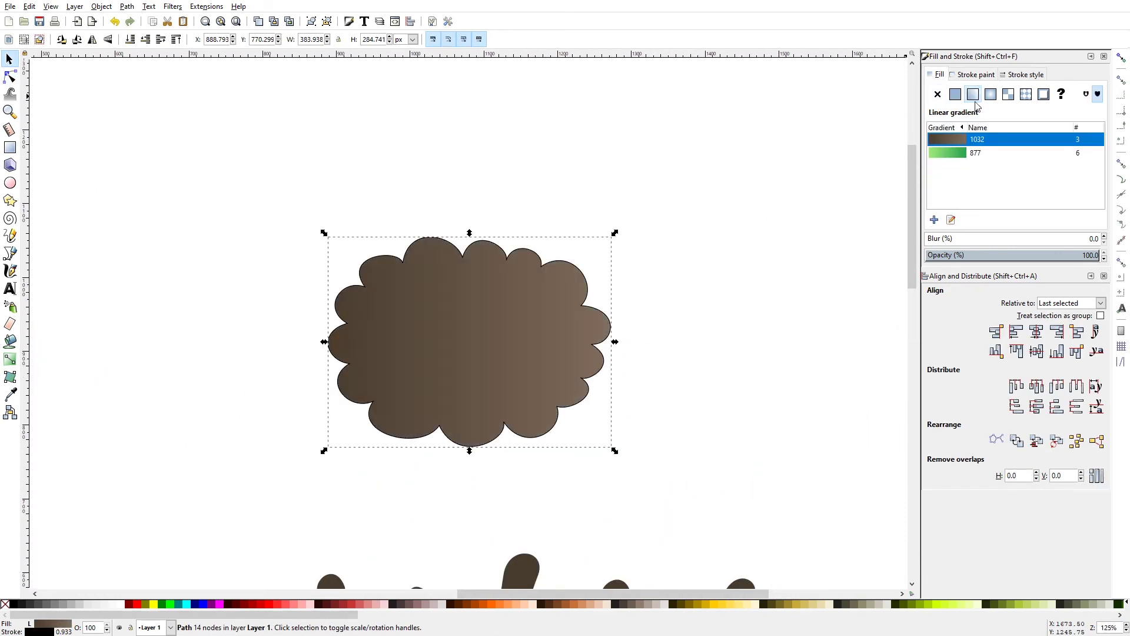
pyautogui.click(10, 358)
pyautogui.moveTo(468, 285); pyautogui.dragTo(483, 418)
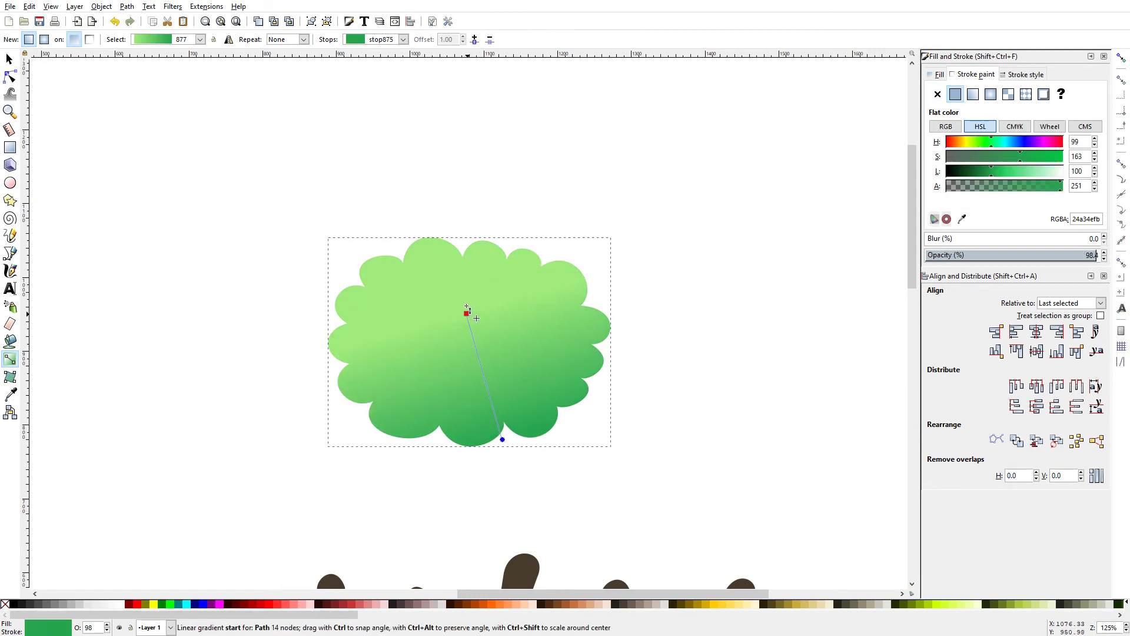
pyautogui.press('1')
pyautogui.scroll(-2, 467, 353)
pyautogui.moveTo(462, 259); pyautogui.dragTo(496, 405)
# Step: Duplicate the cloud, move the copy upward and shrink it
pyautogui.press('s')
pyautogui.hotkey('ctrl', 'd')
pyautogui.moveTo(465, 333); pyautogui.dragTo(463, 250)
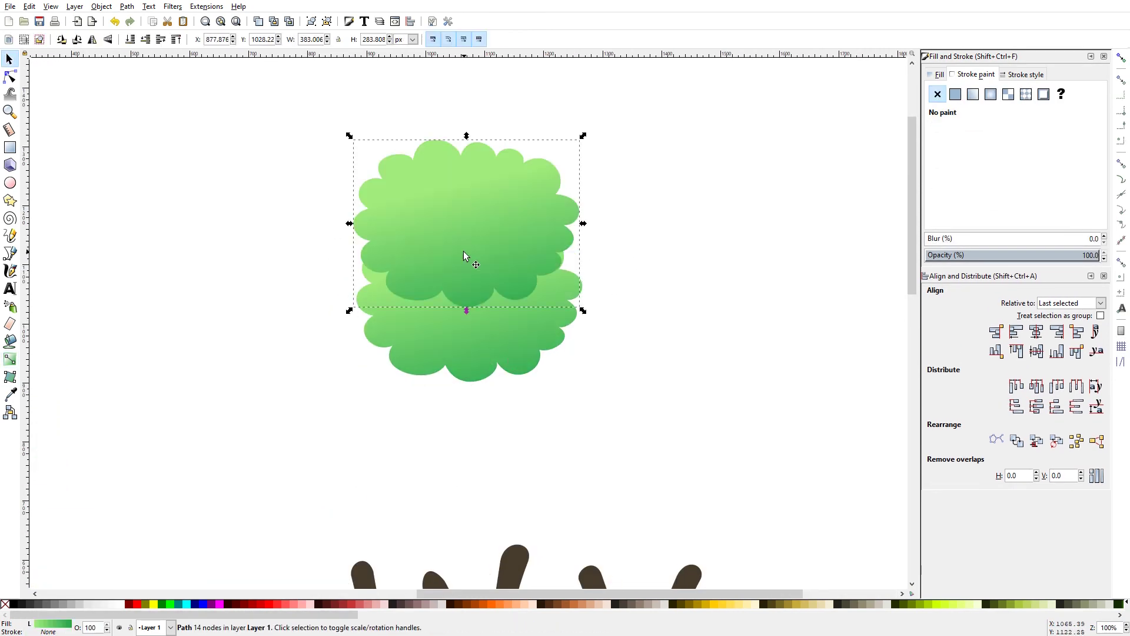
pyautogui.press('3')
pyautogui.press('less')
pyautogui.press('less')
pyautogui.press('less')
pyautogui.press('less')
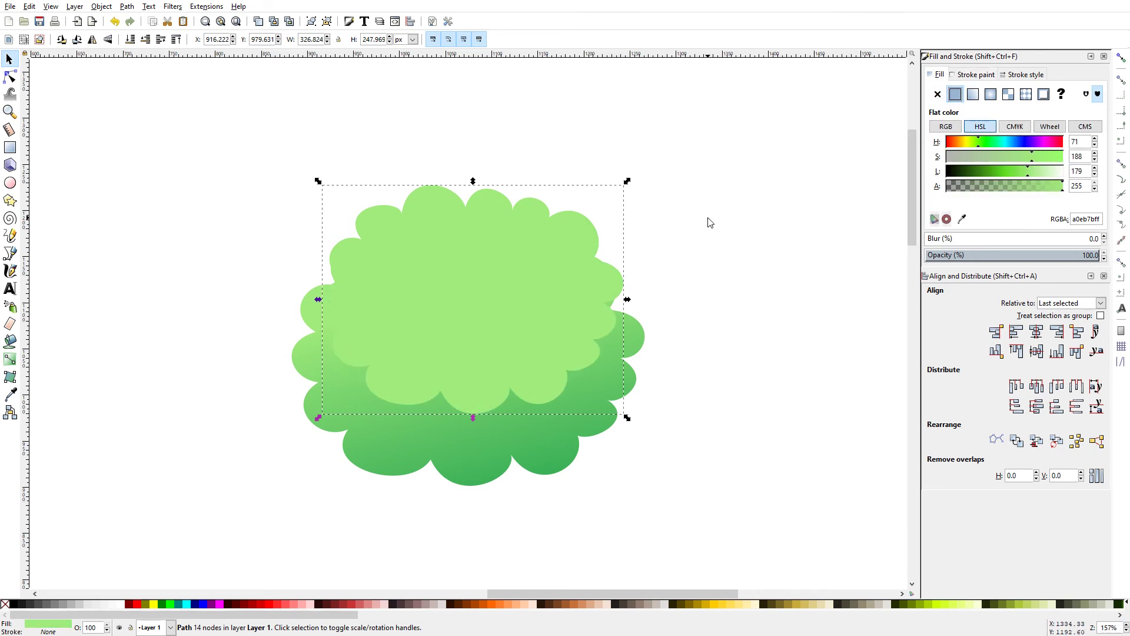
pyautogui.scroll(-3, 483, 266)
# Step: Give the lower cloud a new vertical gradient and enlarge it
pyautogui.press('3')
pyautogui.click(10, 359)
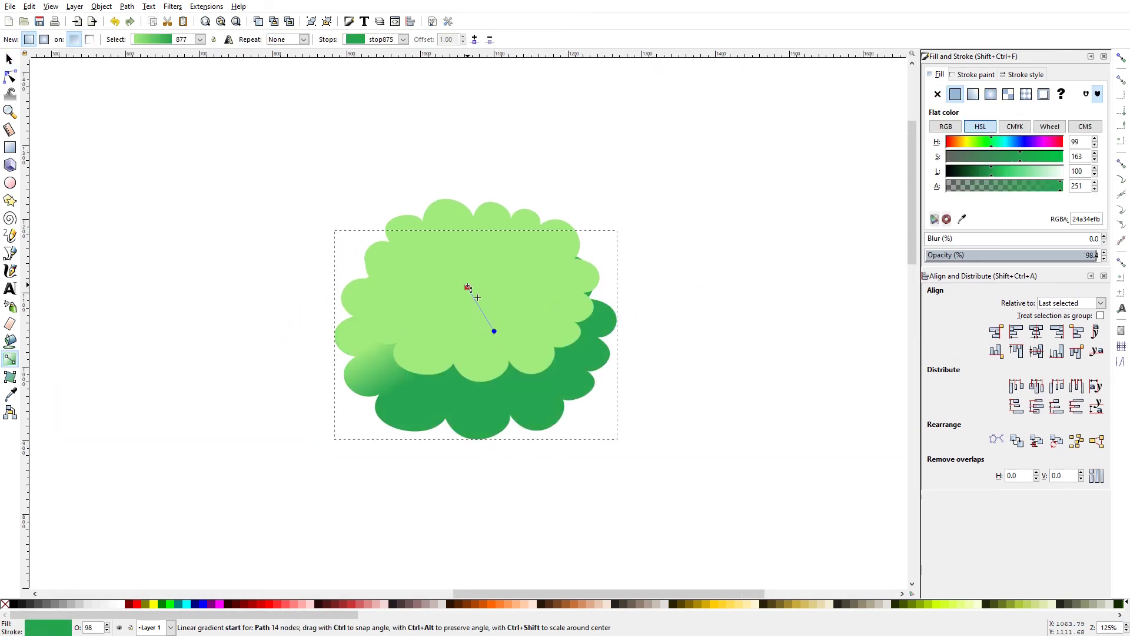
pyautogui.moveTo(492, 442); pyautogui.dragTo(492, 252)
pyautogui.press('s')
pyautogui.click(492, 256)
pyautogui.click(539, 396)
pyautogui.scroll(-1, 476, 371)
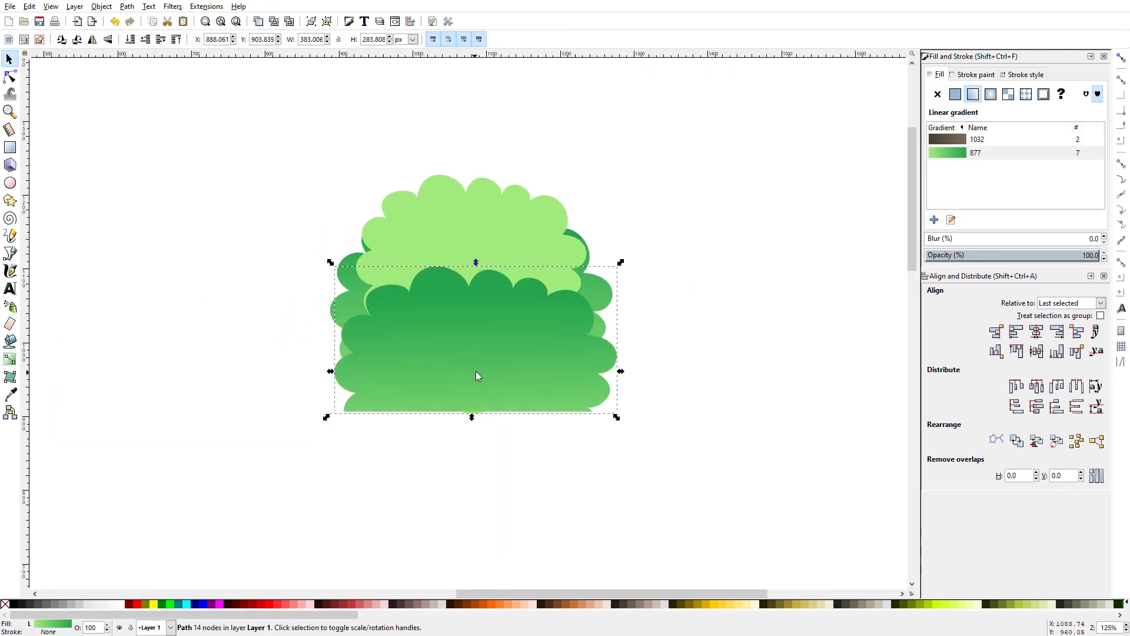
pyautogui.moveTo(618, 416); pyautogui.dragTo(642, 486)
# Step: Duplicate the lower gradient cloud for another layer
pyautogui.press('g')
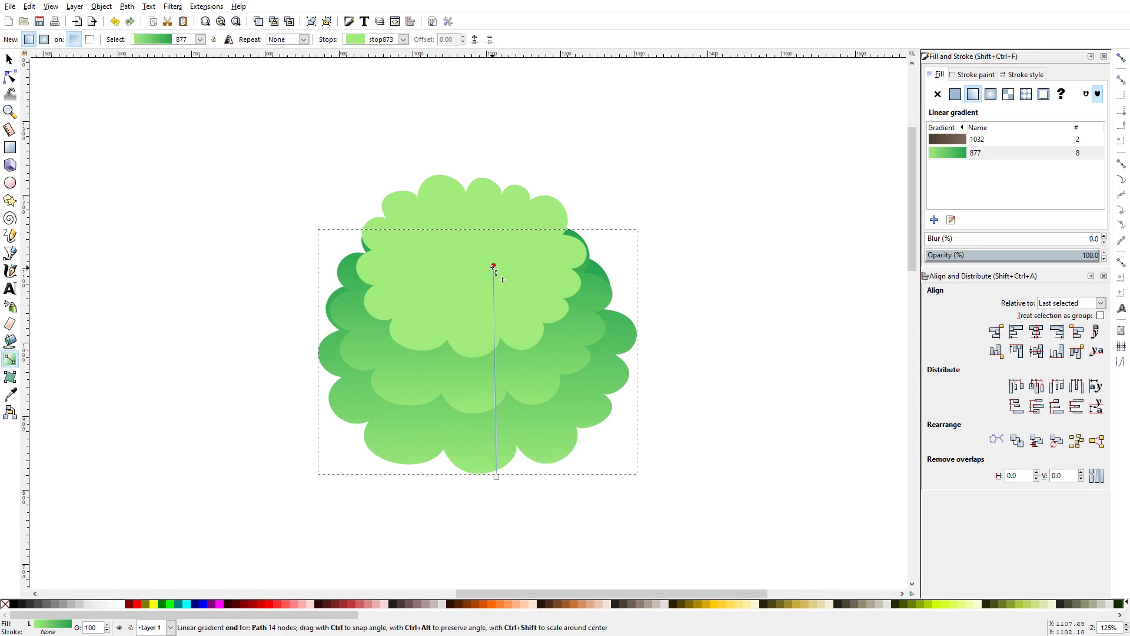
pyautogui.click(470, 265)
pyautogui.press('s')
pyautogui.scroll(-2, 471, 354)
pyautogui.scroll(1, 466, 408)
pyautogui.click(466, 408)
pyautogui.scroll(-1, 466, 403)
pyautogui.hotkey('ctrl', 'd')
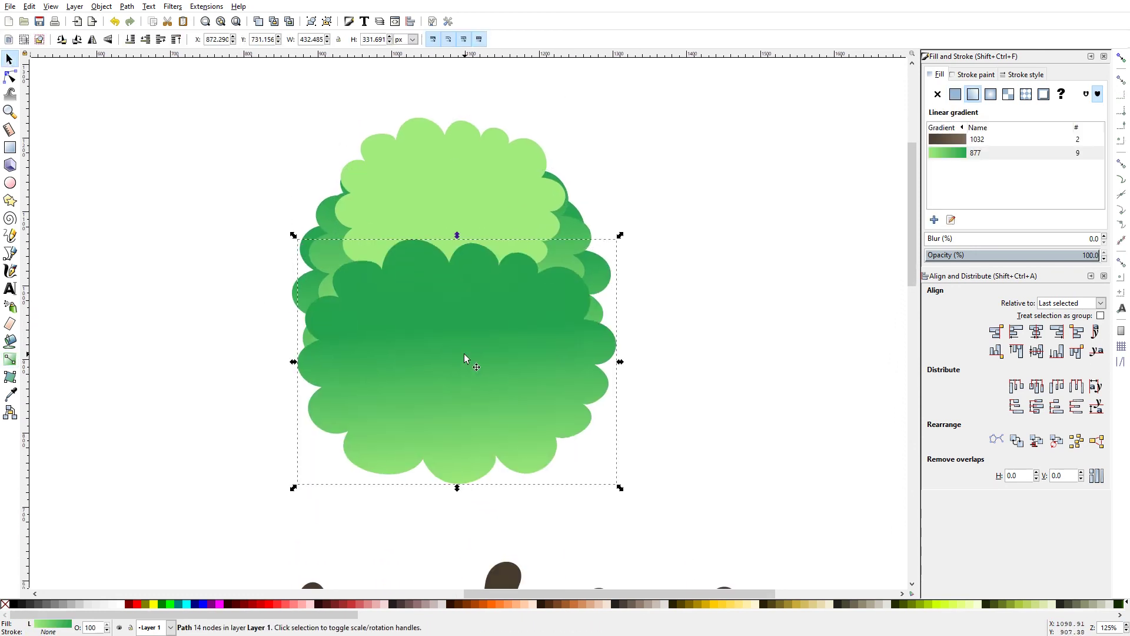
pyautogui.moveTo(618, 465); pyautogui.dragTo(609, 462)
# Step: Place the gradient copy beneath the light-green top cloud and narrow it
pyautogui.click(497, 322)
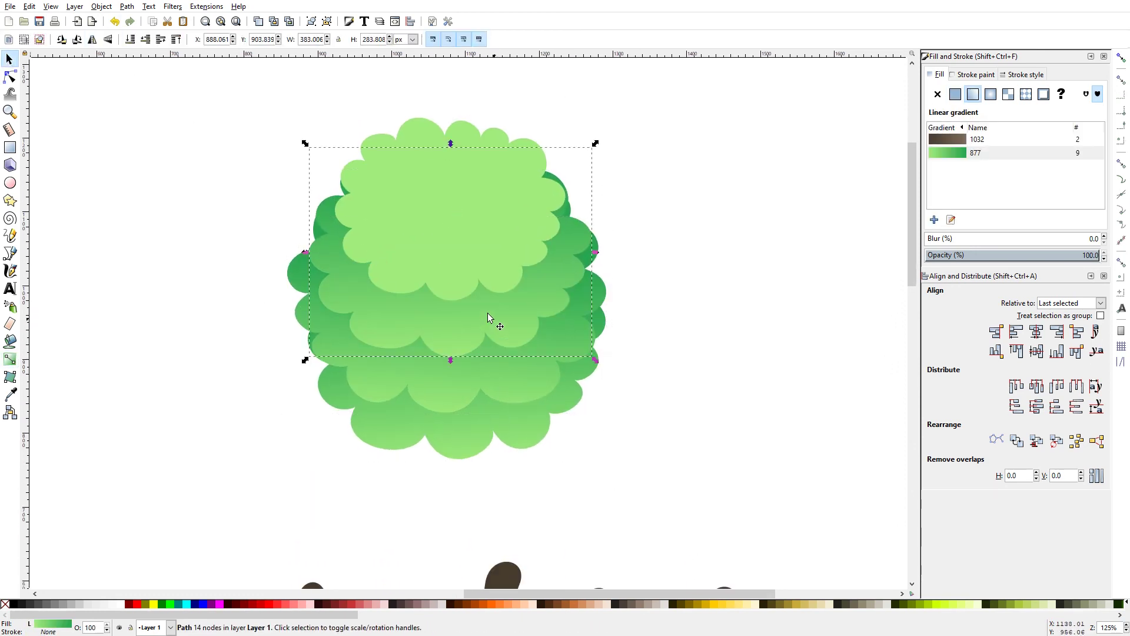
pyautogui.click(336, 114)
pyautogui.moveTo(336, 113); pyautogui.dragTo(447, 106)
pyautogui.click(592, 437)
pyautogui.moveTo(603, 457); pyautogui.dragTo(595, 456)
pyautogui.press('g')
pyautogui.press('s')
pyautogui.press('Tab')
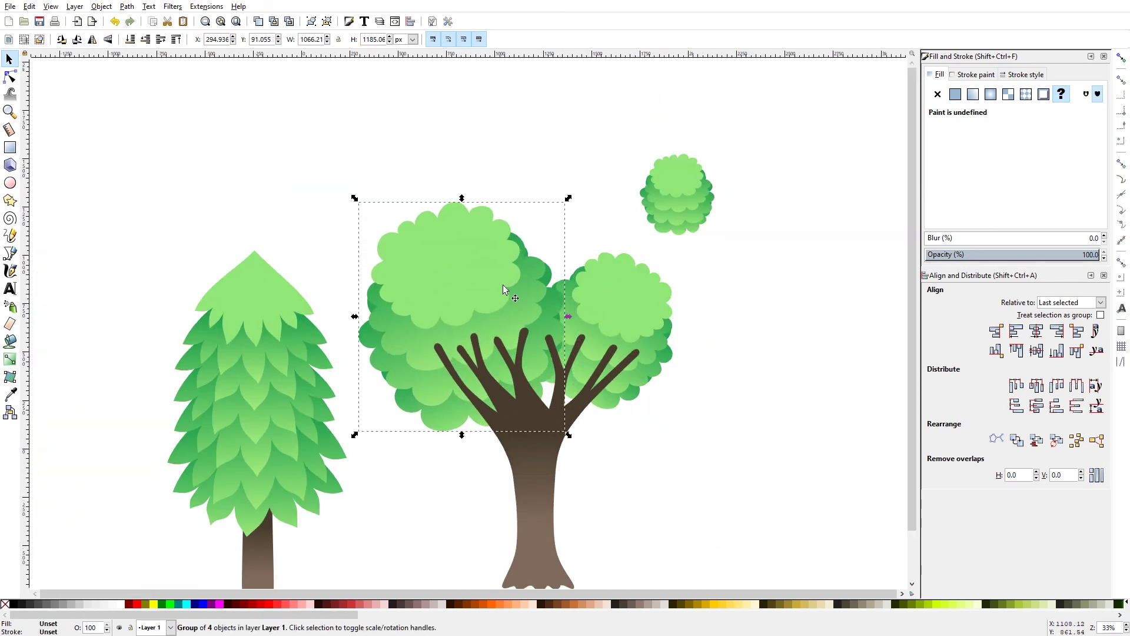
# Step: Select branch nodes and move the layered bush down into the right canopy
pyautogui.scroll(3, 507, 362)
pyautogui.press('n')
pyautogui.moveTo(331, 196); pyautogui.dragTo(404, 301)
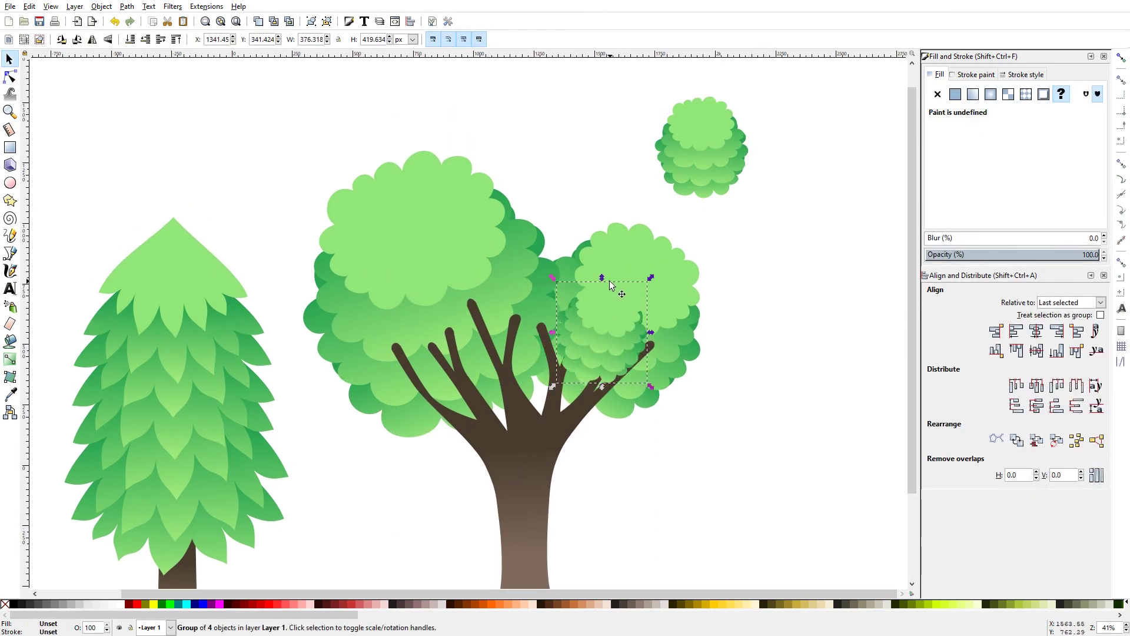
pyautogui.moveTo(612, 285); pyautogui.dragTo(623, 312)
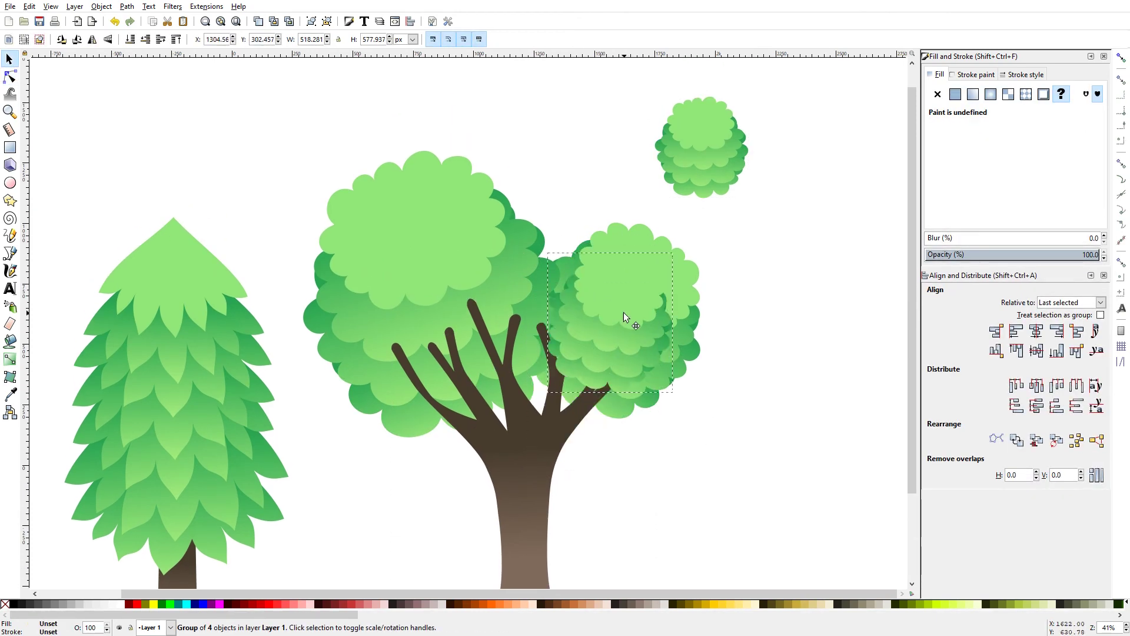
# Step: Open and close the Filters > Color > Lighting settings, then move the foliage cluster onto the left canopy
pyautogui.click(598, 232)
pyautogui.scroll(2, 598, 231)
pyautogui.click(172, 6)
pyautogui.moveTo(236, 53)
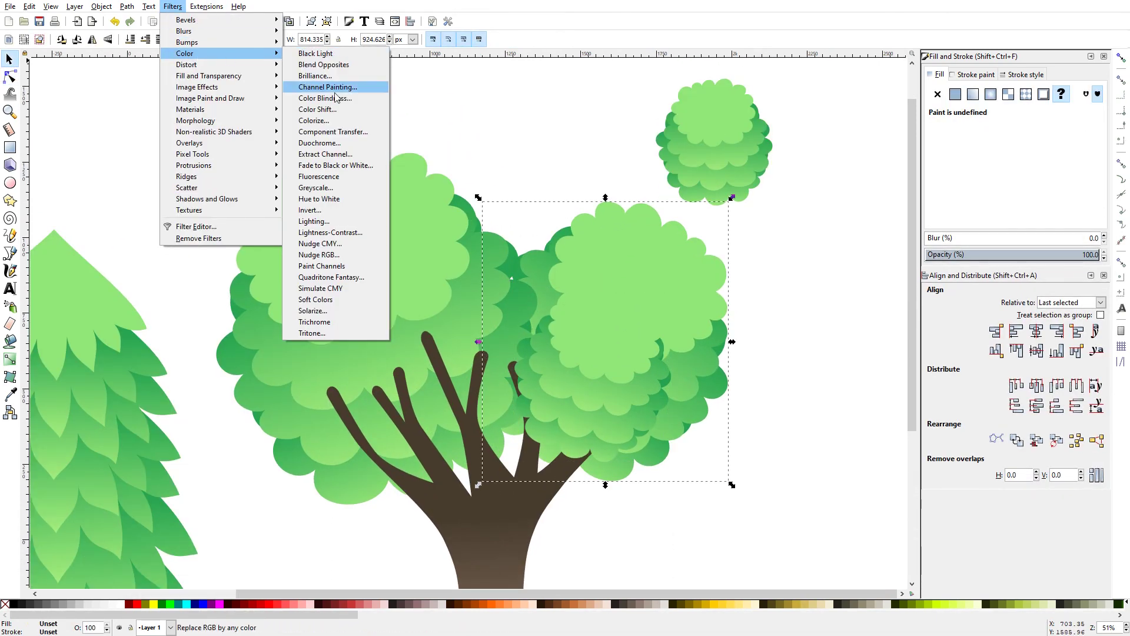
pyautogui.click(311, 222)
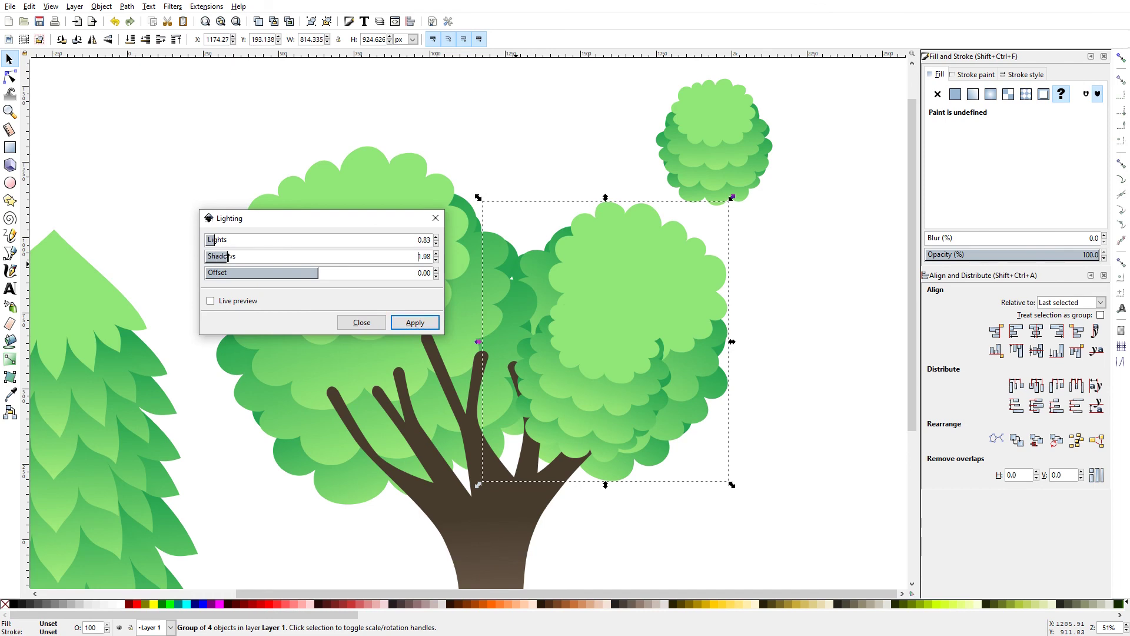
pyautogui.click(362, 322)
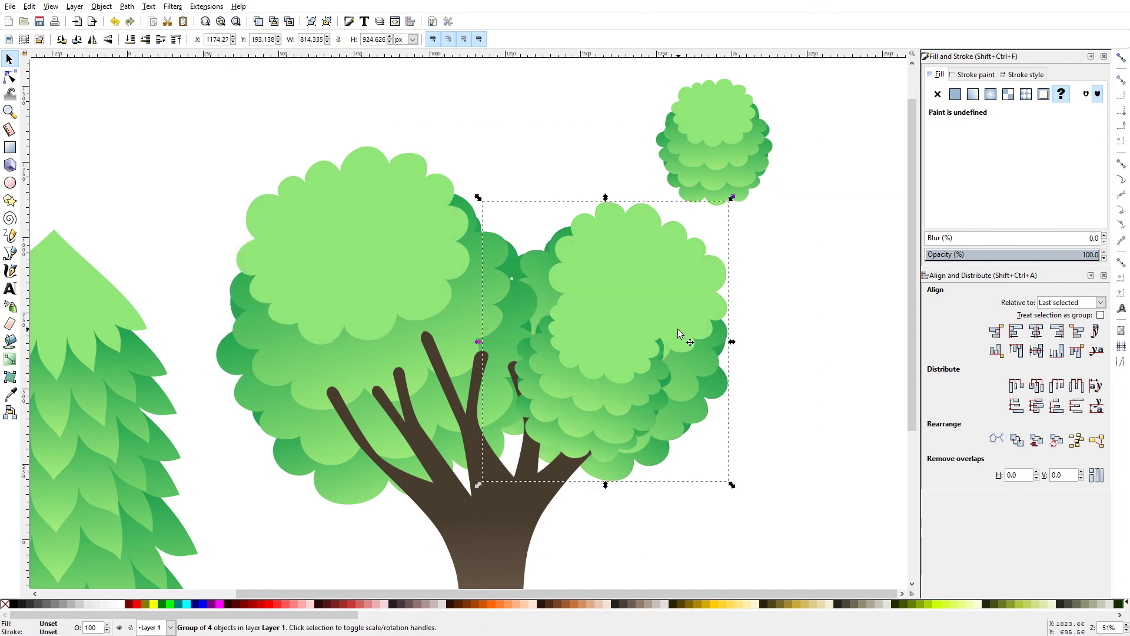
pyautogui.moveTo(680, 334); pyautogui.dragTo(356, 358)
# Step: Apply a new linear gradient across one cloud inside the canopy cluster
pyautogui.keyDown('ctrl'); pyautogui.click(362, 325); pyautogui.keyUp('ctrl')
pyautogui.press('g')
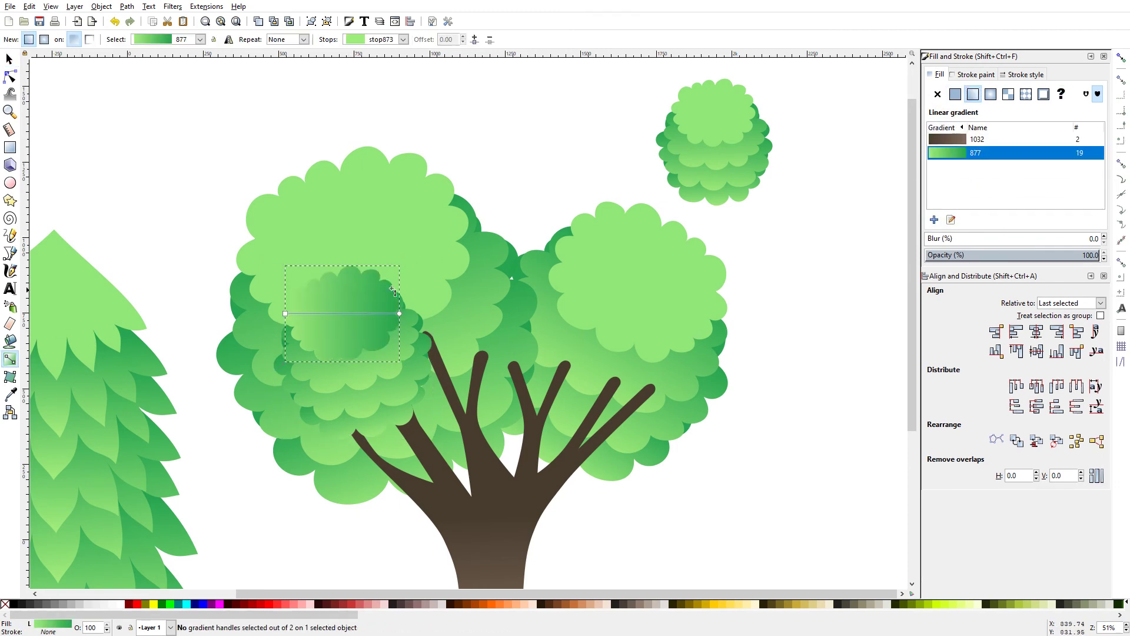
pyautogui.moveTo(328, 264); pyautogui.dragTo(357, 355)
# Step: Move the small top-right bush into the right side of the canopy
pyautogui.press('s')
pyautogui.click(202, 235)
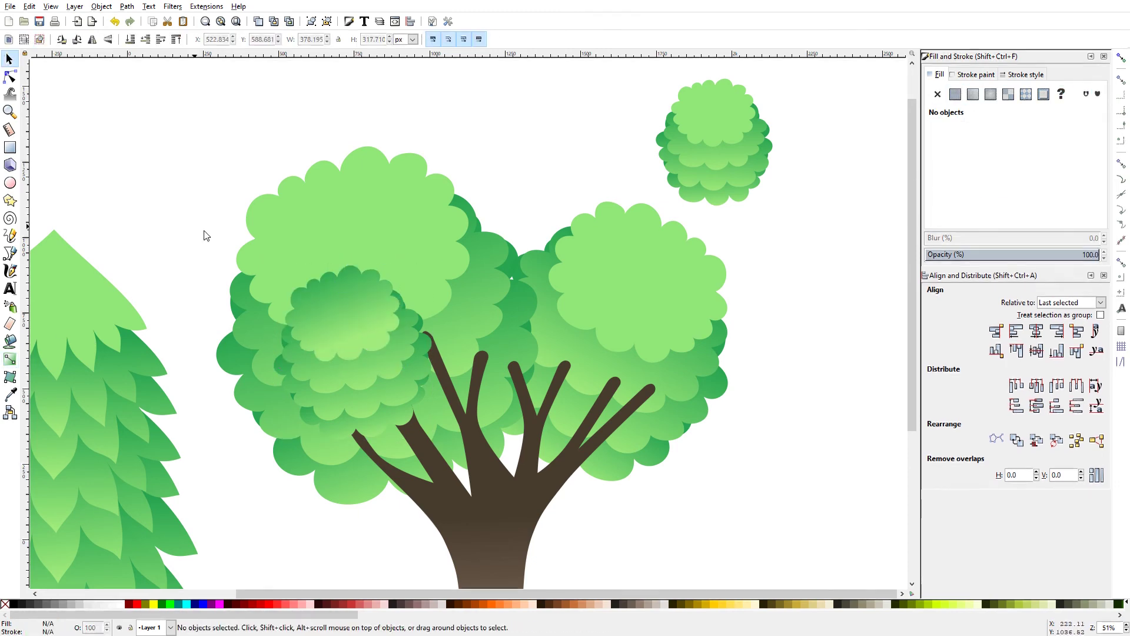
pyautogui.click(435, 264)
pyautogui.moveTo(720, 131); pyautogui.dragTo(545, 215)
# Step: Draw linear gradients on two clouds of the moved bush, one running downward
pyautogui.scroll(1, 545, 215)
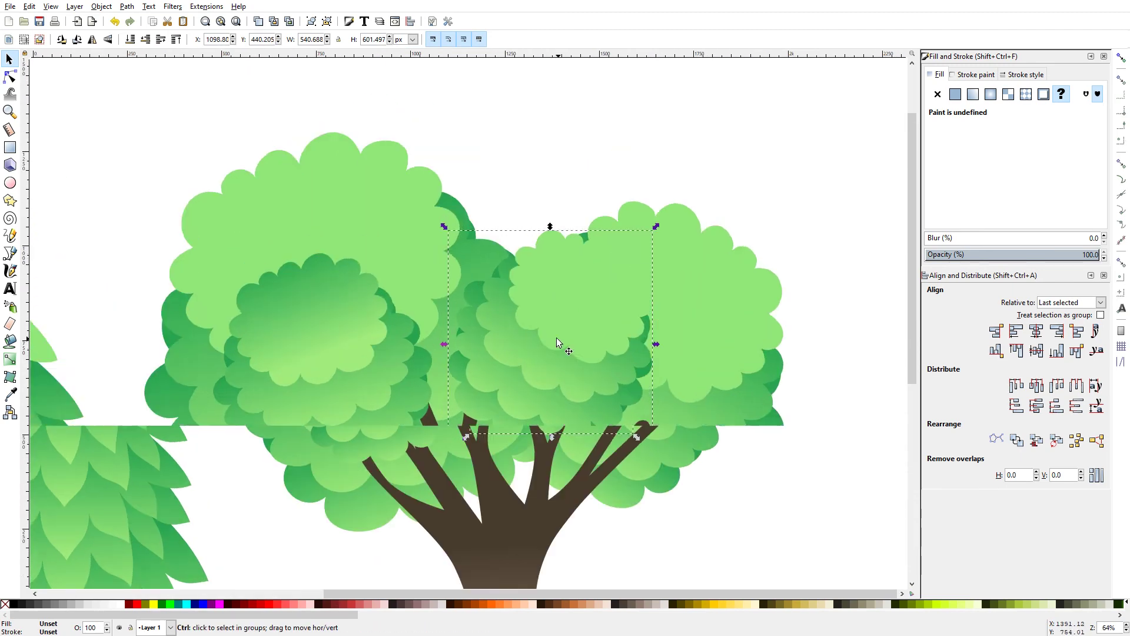
pyautogui.keyDown('ctrl'); pyautogui.click(556, 337); pyautogui.keyUp('ctrl')
pyautogui.press('g')
pyautogui.moveTo(637, 273); pyautogui.dragTo(560, 400)
pyautogui.keyDown('ctrl'); pyautogui.click(585, 286); pyautogui.keyUp('ctrl')
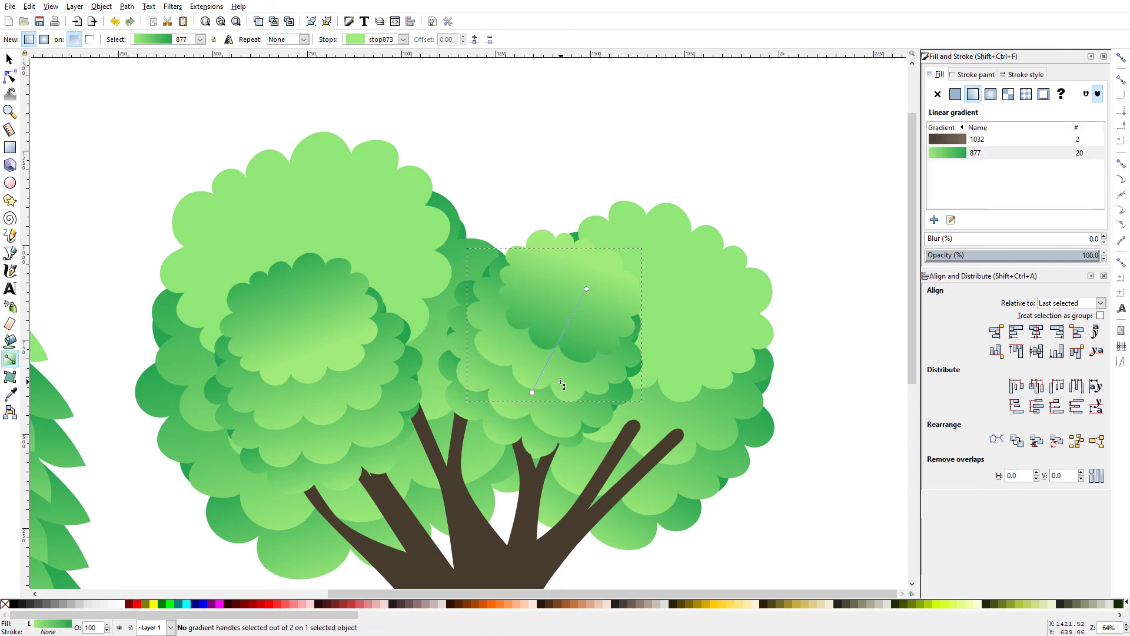
pyautogui.moveTo(588, 290); pyautogui.dragTo(589, 396)
pyautogui.moveTo(531, 296); pyautogui.dragTo(555, 409)
pyautogui.moveTo(509, 312); pyautogui.dragTo(581, 328)
# Step: Give another bush cloud a diagonal gradient and the lower cloud a new, shorter gradient
pyautogui.keyDown('ctrl'); pyautogui.click(589, 312); pyautogui.keyUp('ctrl')
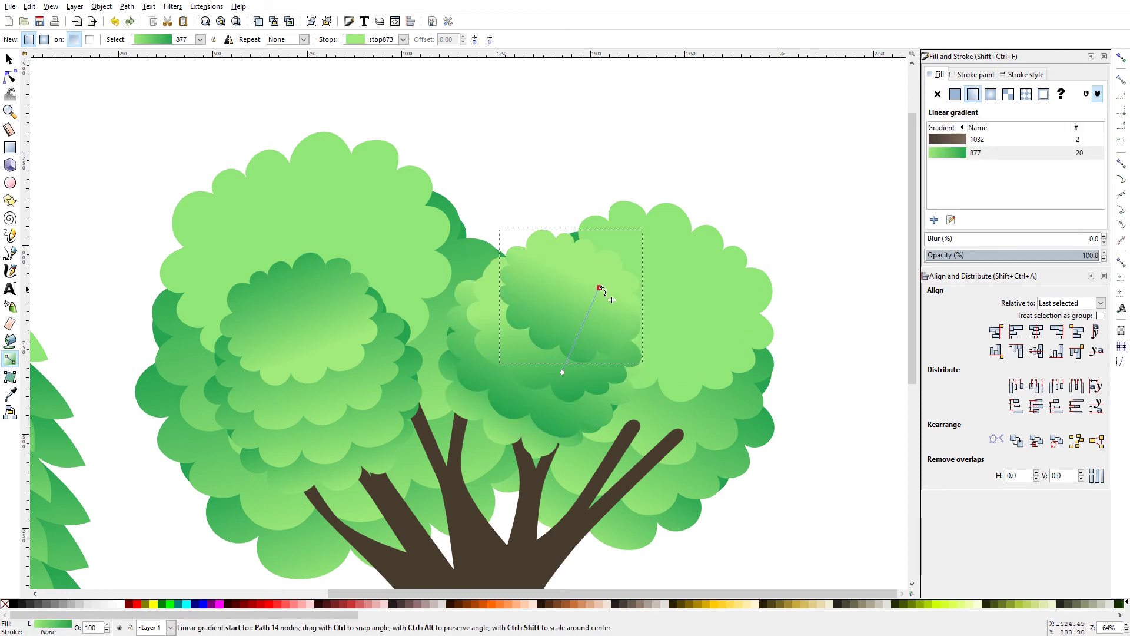
pyautogui.keyDown('ctrl'); pyautogui.click(524, 313); pyautogui.keyUp('ctrl')
pyautogui.moveTo(479, 254); pyautogui.dragTo(550, 373)
pyautogui.keyDown('ctrl'); pyautogui.click(567, 330); pyautogui.keyUp('ctrl')
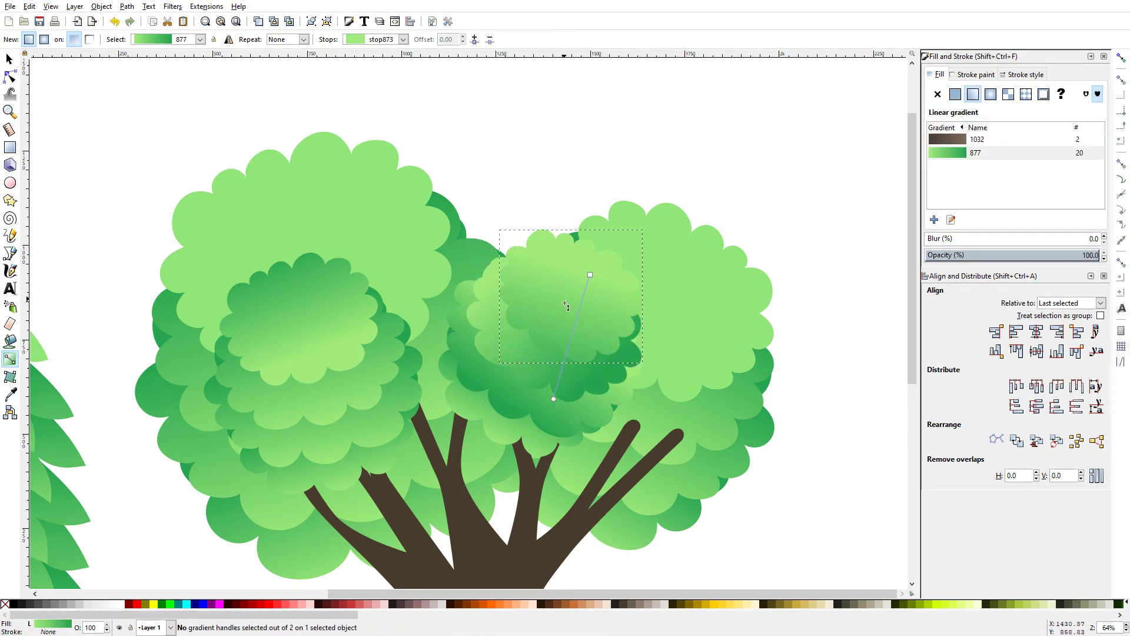
pyautogui.click(566, 238)
pyautogui.keyDown('ctrl'); pyautogui.click(559, 358); pyautogui.keyUp('ctrl')
pyautogui.scroll(1, 559, 358)
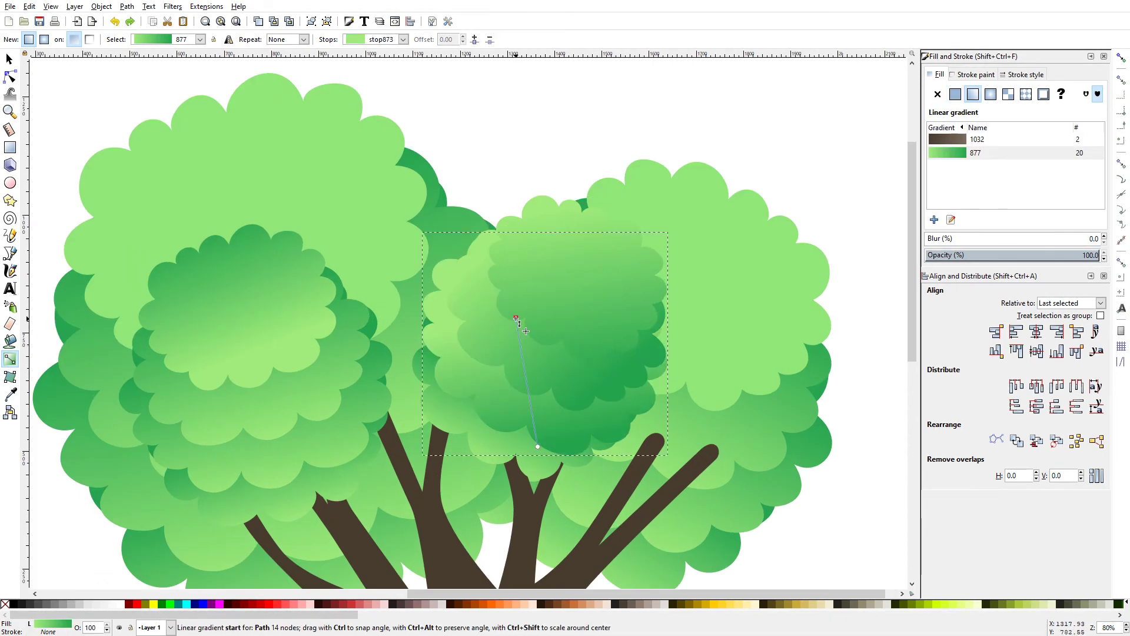
pyautogui.moveTo(559, 291)
pyautogui.mouseDown()
pyautogui.moveTo(583, 330)
pyautogui.moveTo(534, 451)
pyautogui.mouseUp()
pyautogui.click(567, 291)
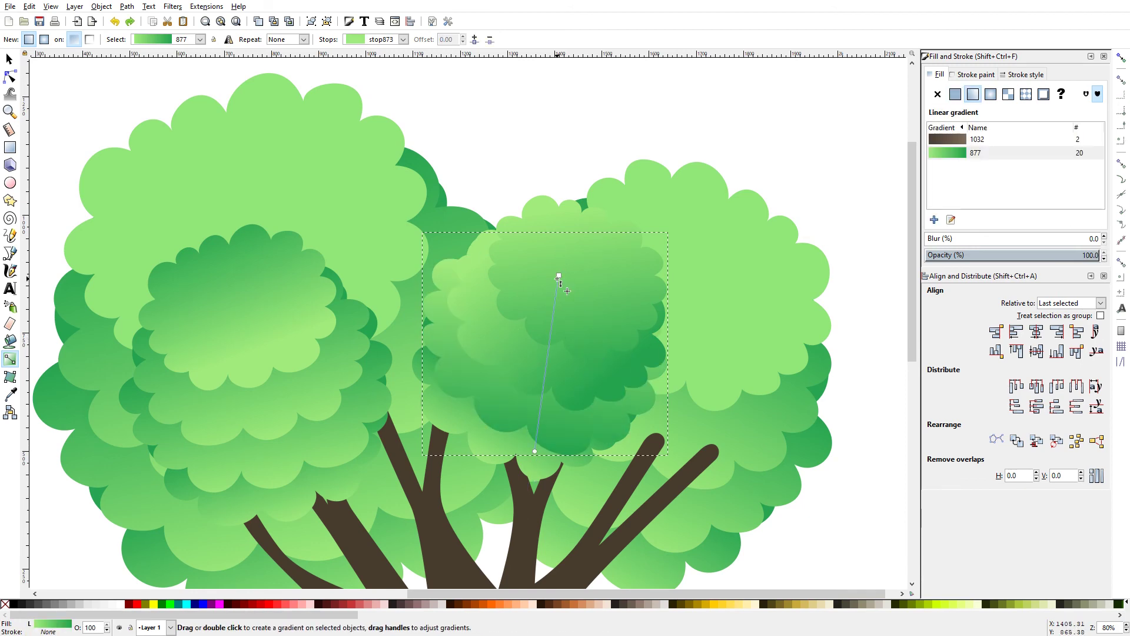
pyautogui.click(589, 352)
pyautogui.scroll(-1, 589, 352)
# Step: Add a gradient to the upper-left bush and a diagonal gradient to the right bush
pyautogui.keyDown('ctrl'); pyautogui.click(386, 277); pyautogui.keyUp('ctrl')
pyautogui.moveTo(429, 297); pyautogui.dragTo(438, 418)
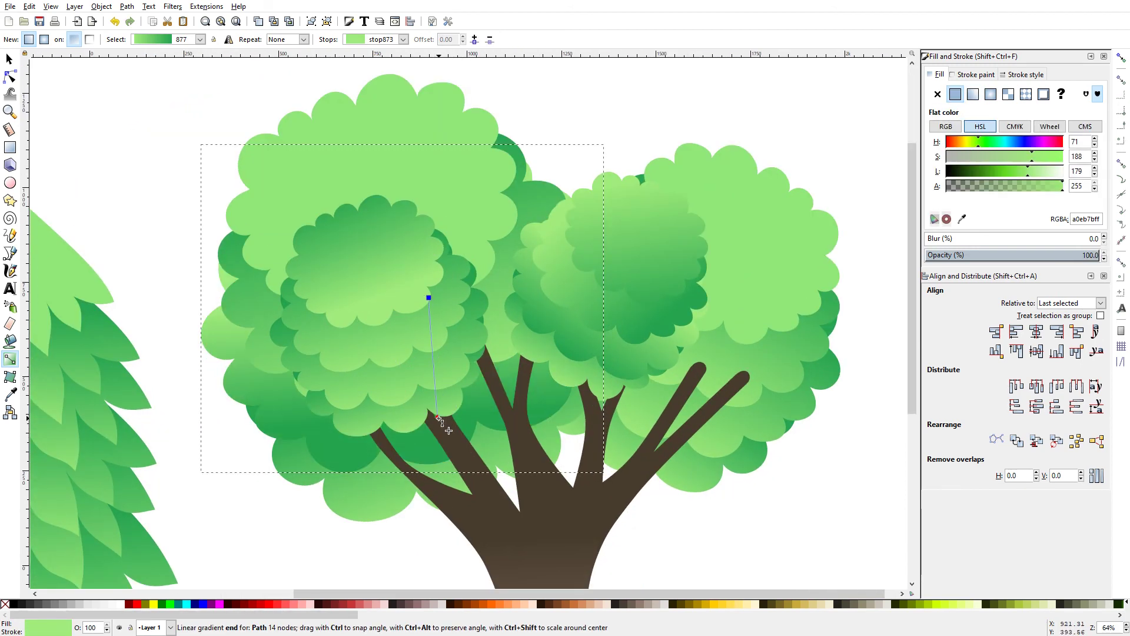
pyautogui.hscroll(5, 601, 321)
pyautogui.keyDown('ctrl'); pyautogui.click(565, 412); pyautogui.keyUp('ctrl')
pyautogui.moveTo(528, 395); pyautogui.dragTo(610, 234)
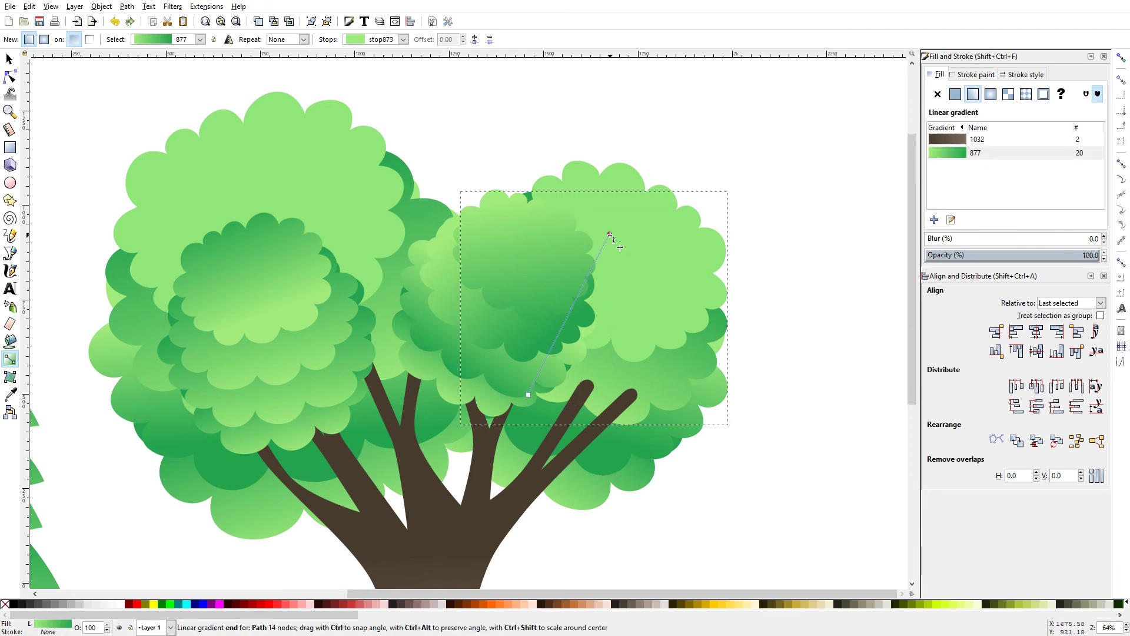
pyautogui.moveTo(583, 374); pyautogui.dragTo(657, 258)
pyautogui.moveTo(579, 385); pyautogui.dragTo(648, 267)
# Step: Select the back and back-right bushes in turn to check the canopy
pyautogui.press('s')
pyautogui.keyDown('alt'); pyautogui.click(658, 387); pyautogui.keyUp('alt')
pyautogui.keyDown('alt'); pyautogui.click(654, 383); pyautogui.keyUp('alt')
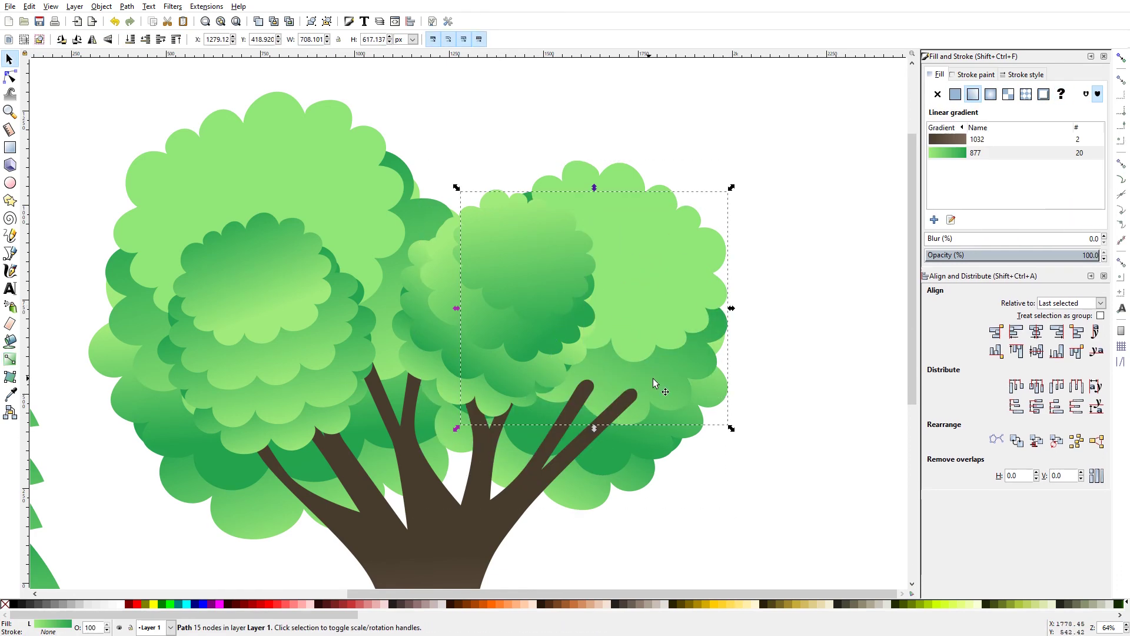
pyautogui.keyDown('ctrl'); pyautogui.click(681, 220); pyautogui.keyUp('ctrl')
pyautogui.press('Escape')
pyautogui.keyDown('alt'); pyautogui.click(715, 375); pyautogui.keyUp('alt')
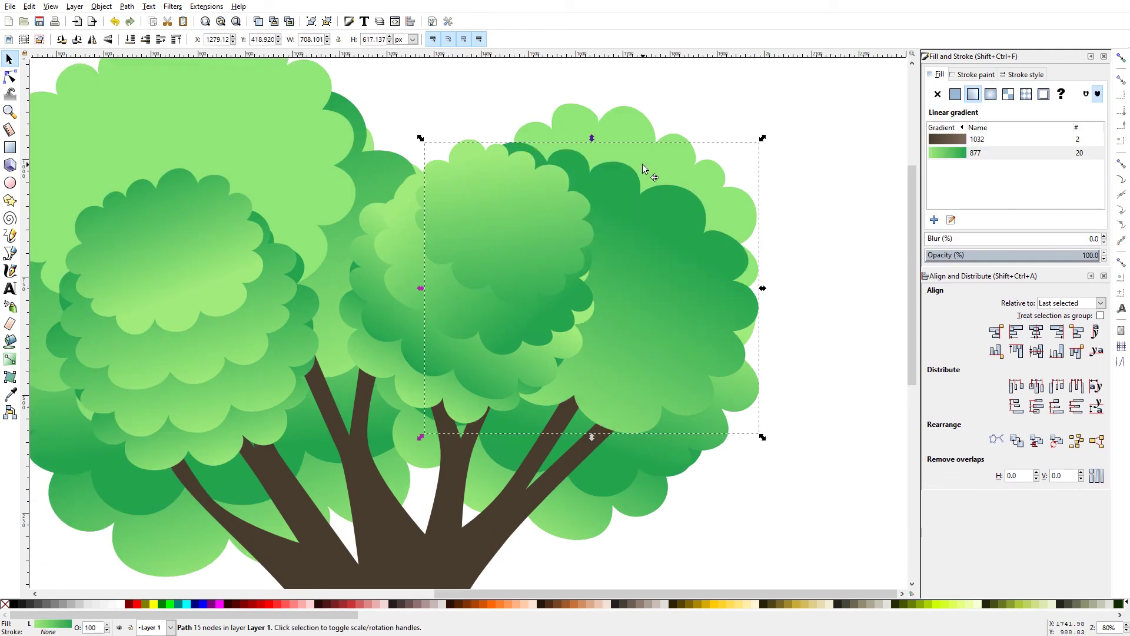
pyautogui.scroll(-3, 643, 316)
pyautogui.scroll(2, 496, 464)
pyautogui.scroll(-2, 520, 421)
pyautogui.scroll(2, 557, 312)
# Step: Give a lower cloud a vertical gradient and the larger bush its own linear gradient
pyautogui.click(557, 312)
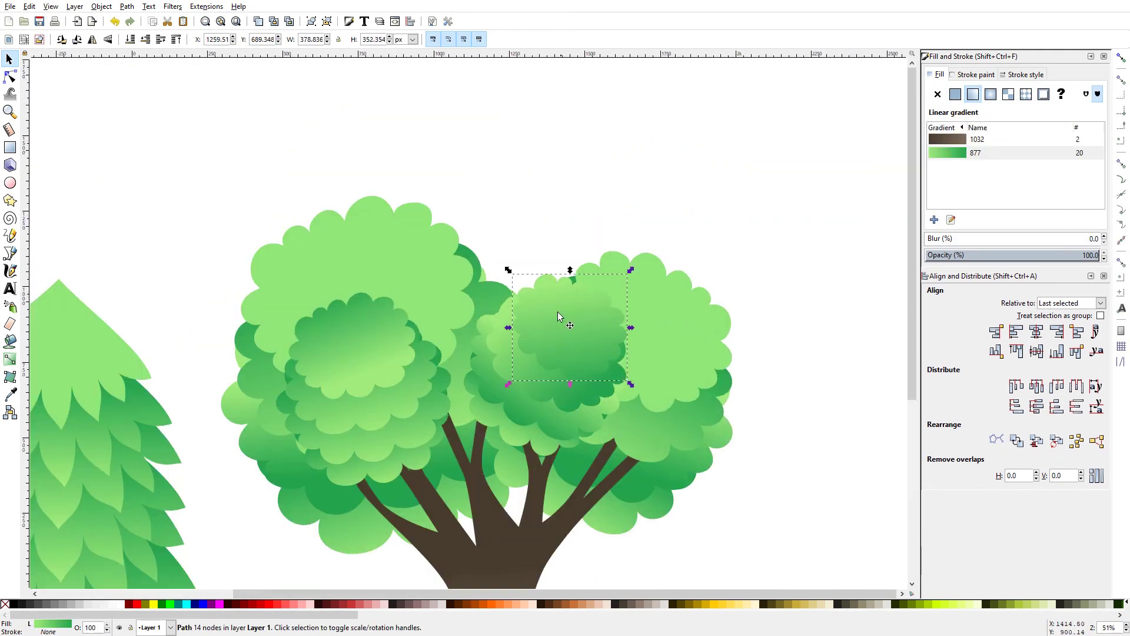
pyautogui.keyDown('alt'); pyautogui.click(561, 345); pyautogui.keyUp('alt')
pyautogui.moveTo(581, 319); pyautogui.dragTo(587, 430)
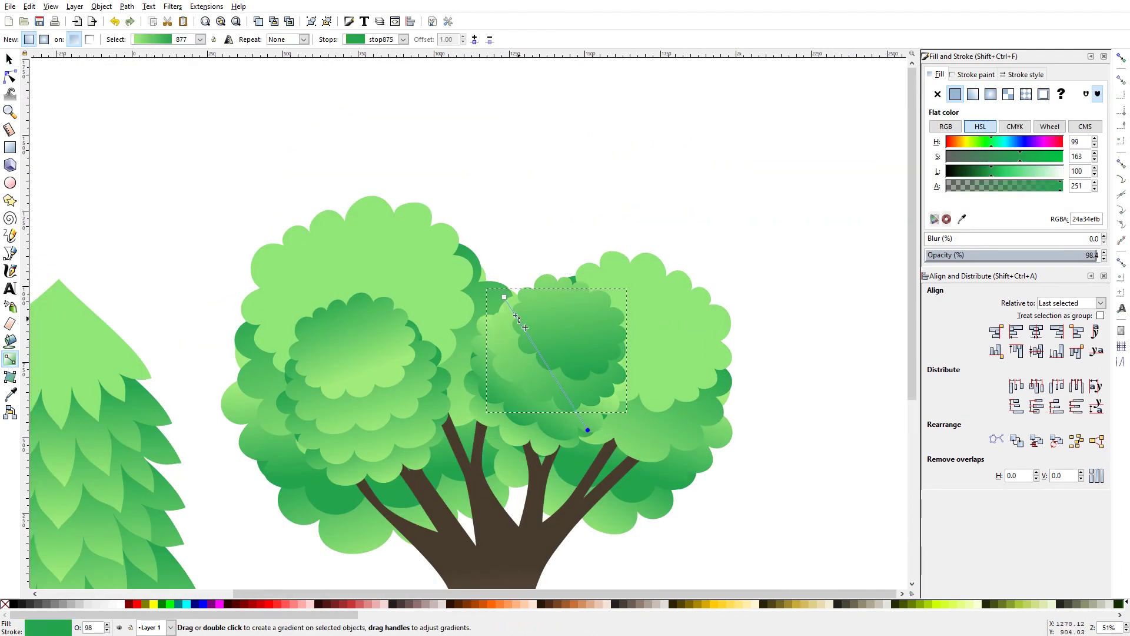
pyautogui.keyDown('alt'); pyautogui.click(581, 272); pyautogui.keyUp('alt')
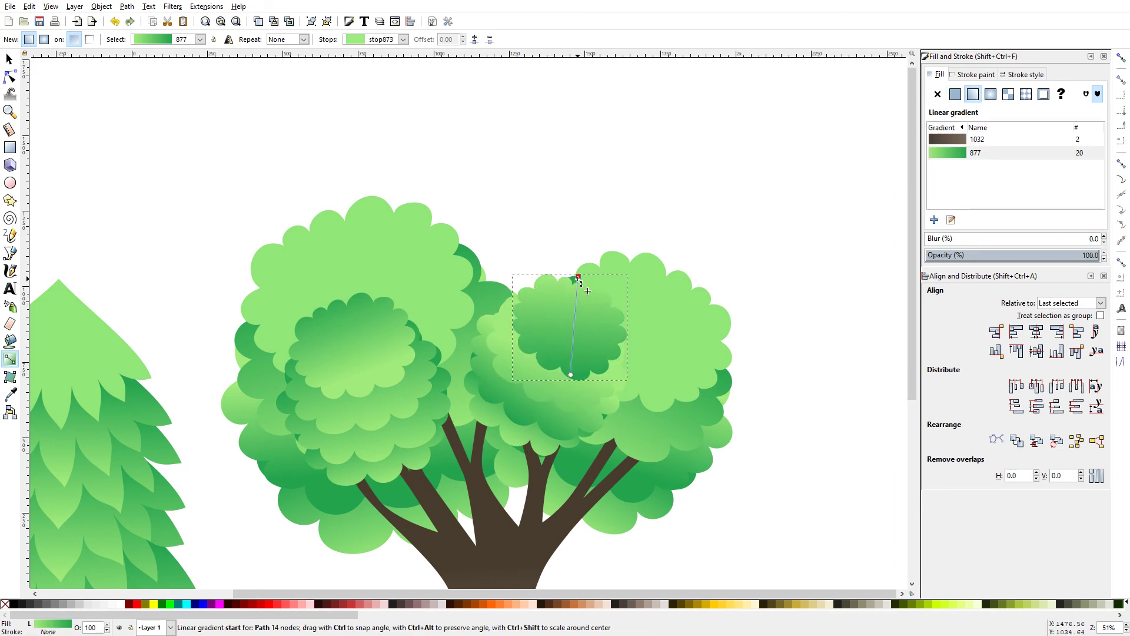
pyautogui.moveTo(590, 360); pyautogui.dragTo(519, 451)
pyautogui.keyDown('alt'); pyautogui.click(547, 383); pyautogui.keyUp('alt')
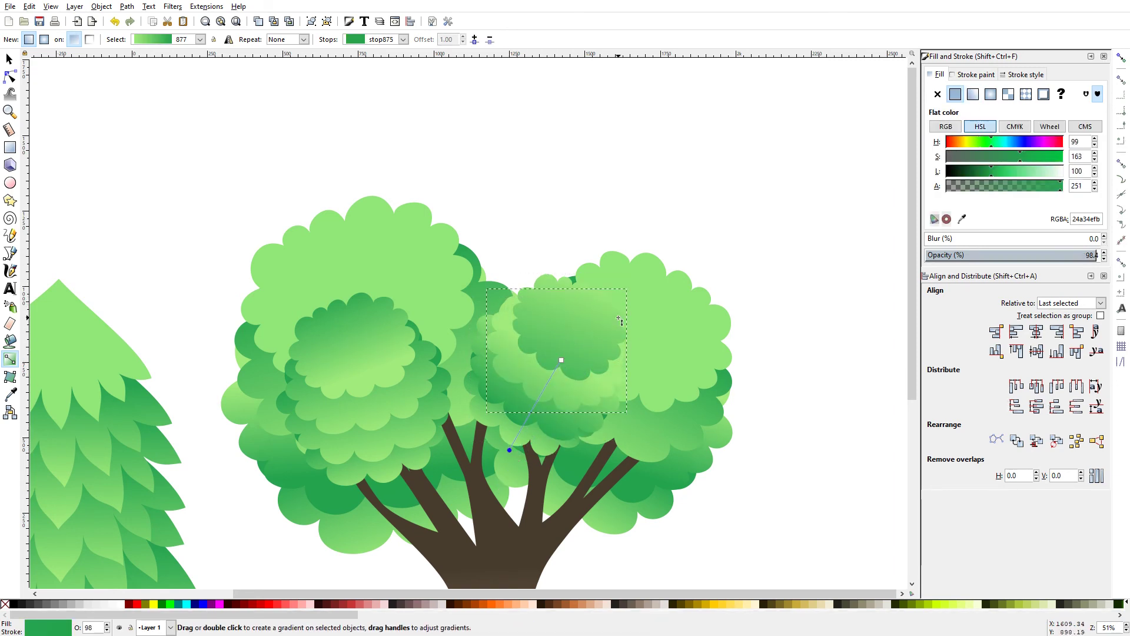
# Step: Move the small bush up and to the right within the canopy
pyautogui.press('s')
pyautogui.moveTo(620, 321); pyautogui.dragTo(524, 387)
pyautogui.scroll(1, 648, 345)
pyautogui.press('Escape')
pyautogui.scroll(-4, 602, 346)
# Step: Enlarge the small upper-right bush, stretch it taller, and reposition it in the canopy
pyautogui.keyDown('ctrl'); pyautogui.click(601, 297); pyautogui.keyUp('ctrl')
pyautogui.scroll(2, 550, 231)
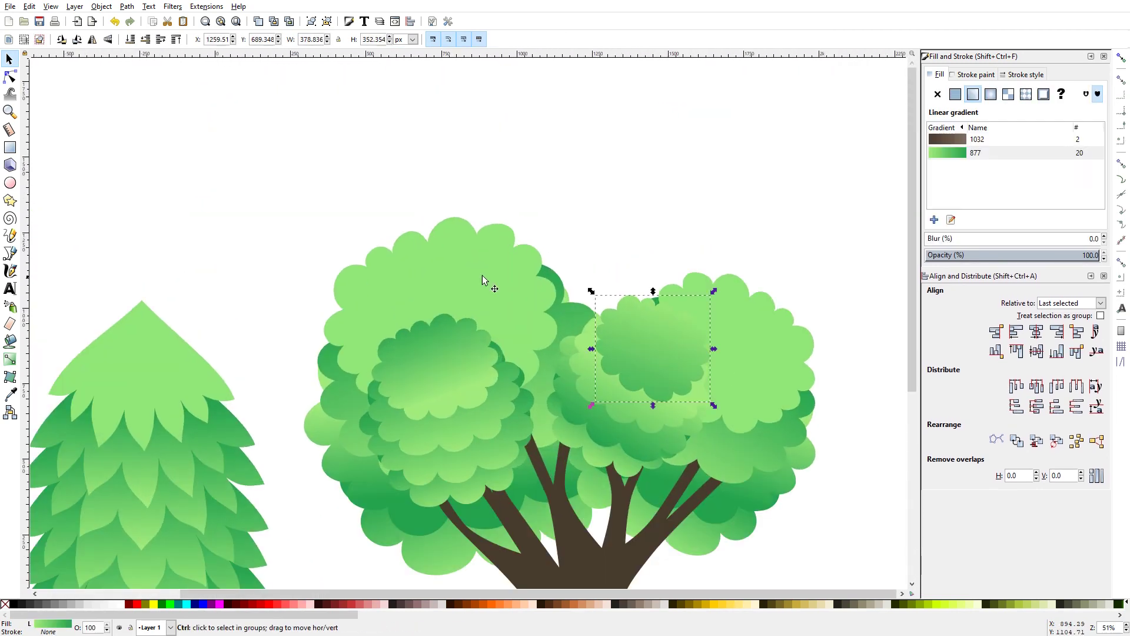
pyautogui.moveTo(478, 187); pyautogui.dragTo(526, 351)
pyautogui.moveTo(405, 218); pyautogui.dragTo(445, 172)
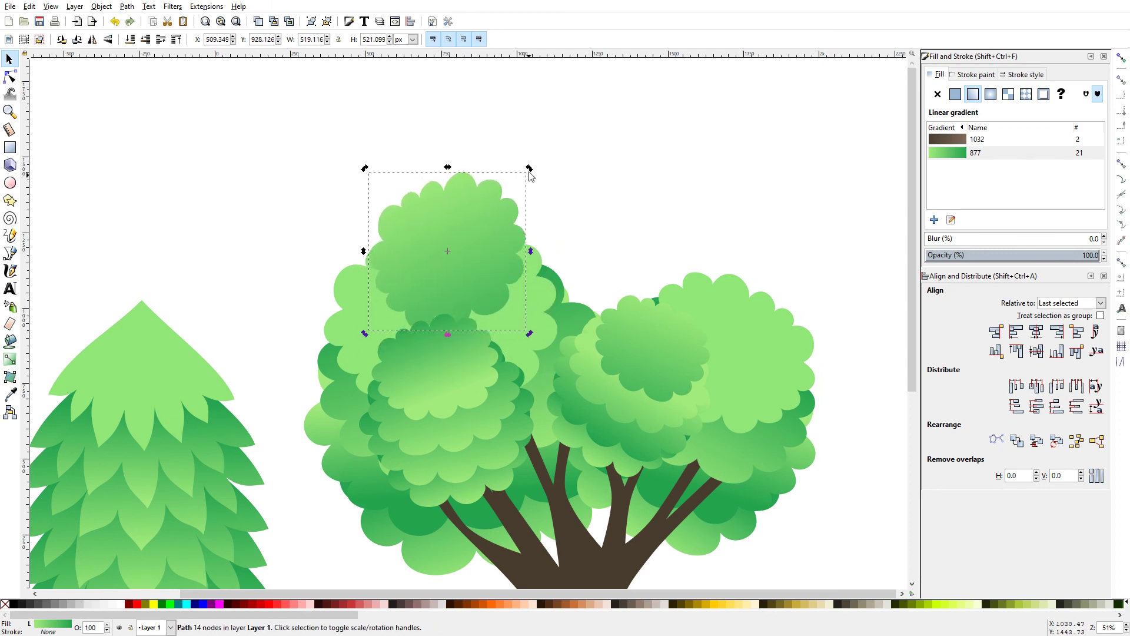
pyautogui.moveTo(465, 235); pyautogui.dragTo(567, 287)
pyautogui.scroll(-2, 444, 259)
pyautogui.scroll(3, 506, 440)
# Step: Resize the inner left bush to fill out the crown
pyautogui.click(600, 449)
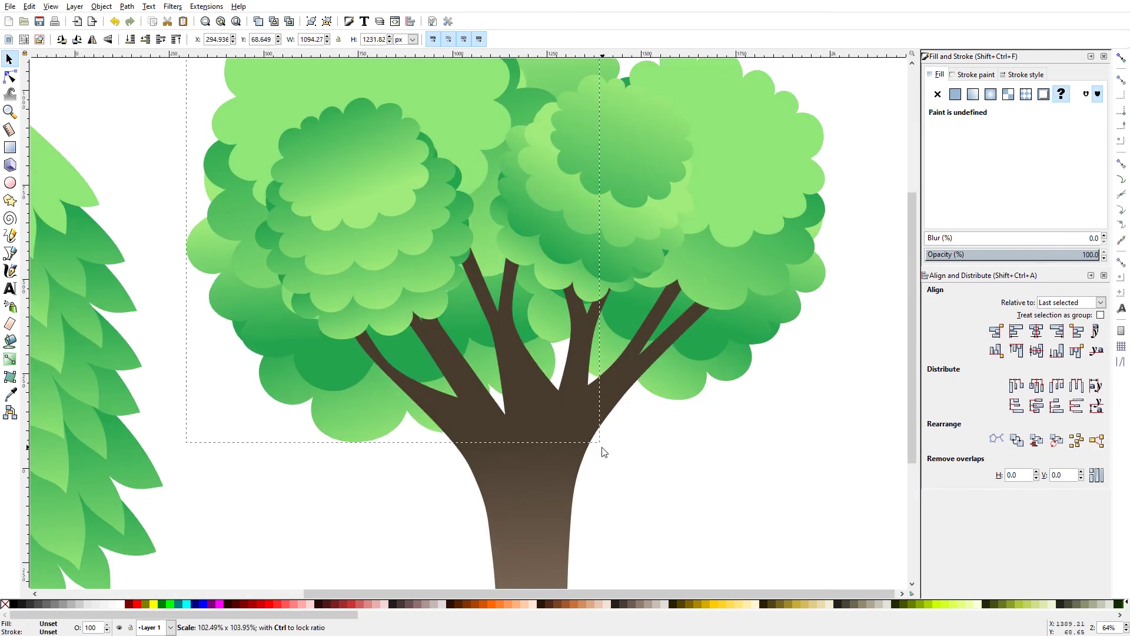
pyautogui.scroll(-1, 521, 429)
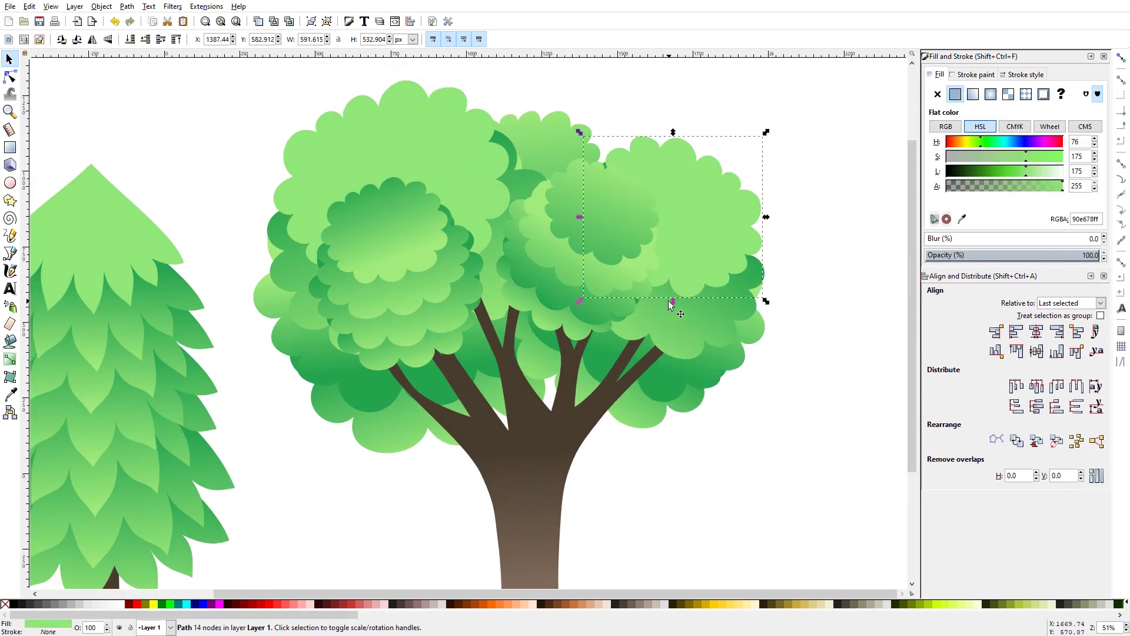
pyautogui.scroll(-3, 612, 296)
pyautogui.press('Escape')
pyautogui.scroll(1, 589, 226)
pyautogui.scroll(2, 540, 264)
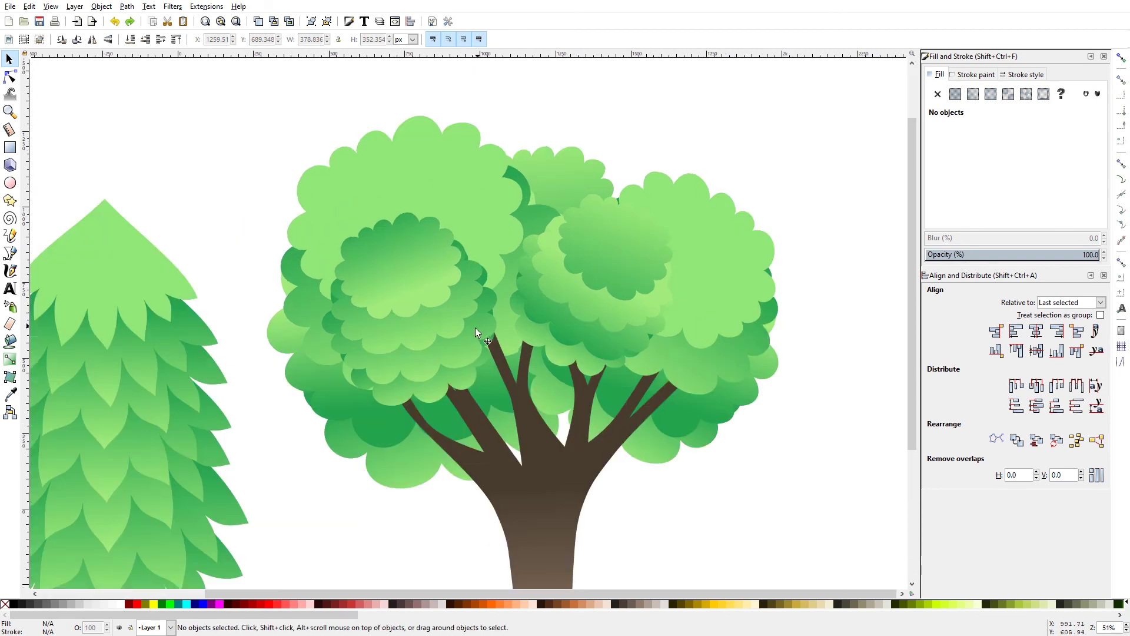
pyautogui.click(440, 350)
pyautogui.press('Escape')
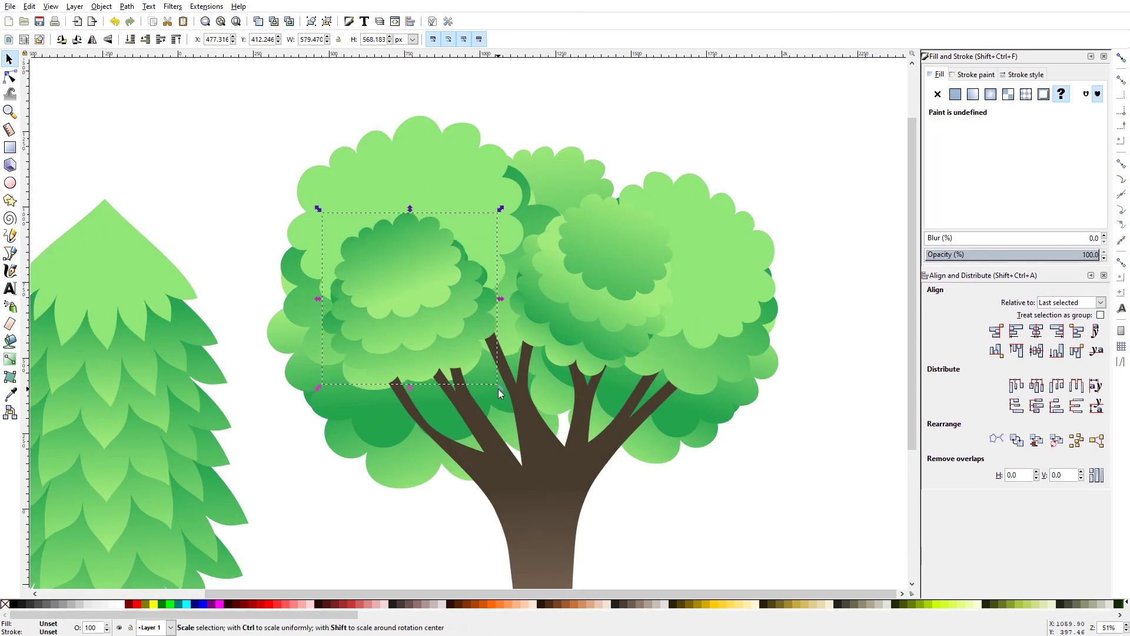
pyautogui.hotkey('ctrl', 'z')
pyautogui.press('Escape')
pyautogui.moveTo(619, 278); pyautogui.dragTo(503, 389)
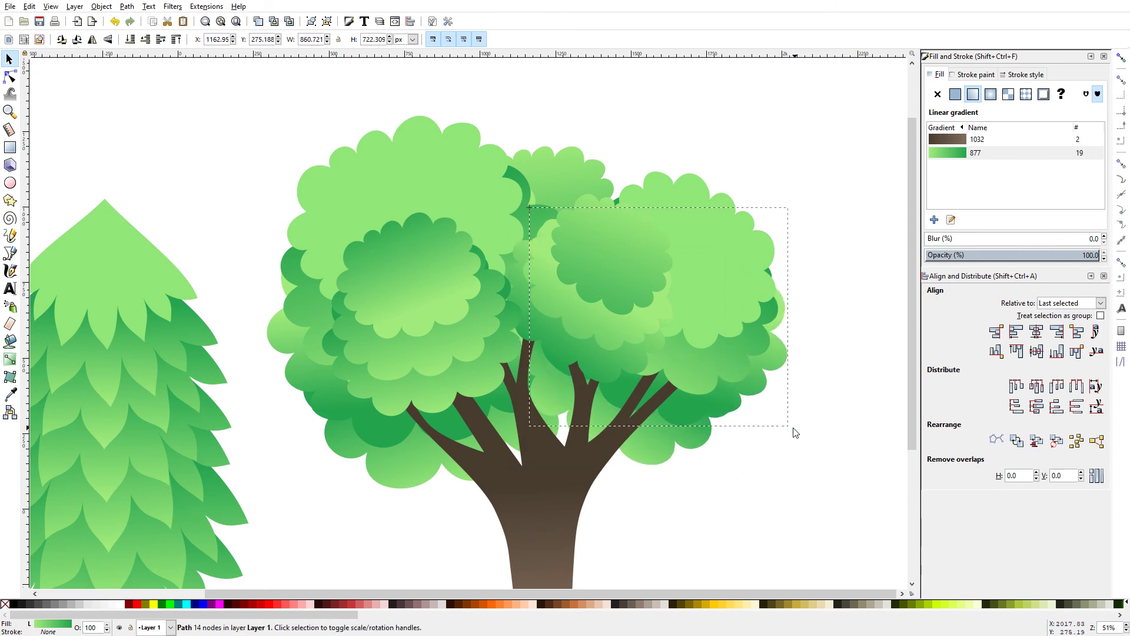
pyautogui.scroll(-3, 537, 245)
# Step: Select the scalloped tree's bushes, then all its parts with a marquee
pyautogui.press('Escape')
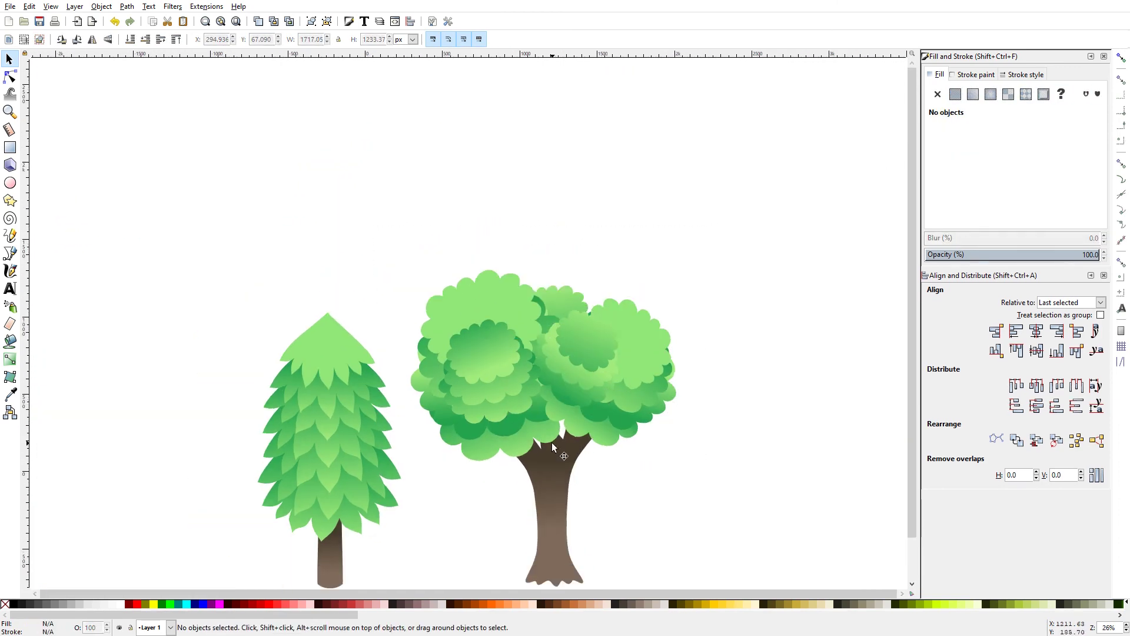
pyautogui.click(553, 220)
pyautogui.press('Escape')
pyautogui.scroll(1, 482, 295)
pyautogui.scroll(-2, 483, 294)
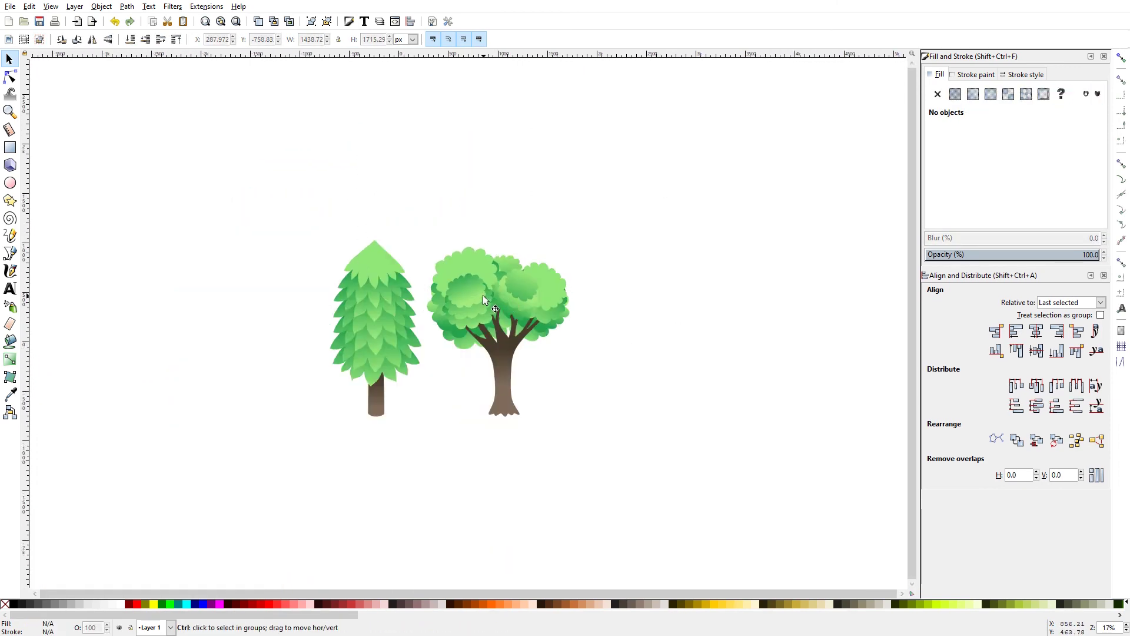
pyautogui.scroll(3, 483, 295)
pyautogui.scroll(1, 470, 287)
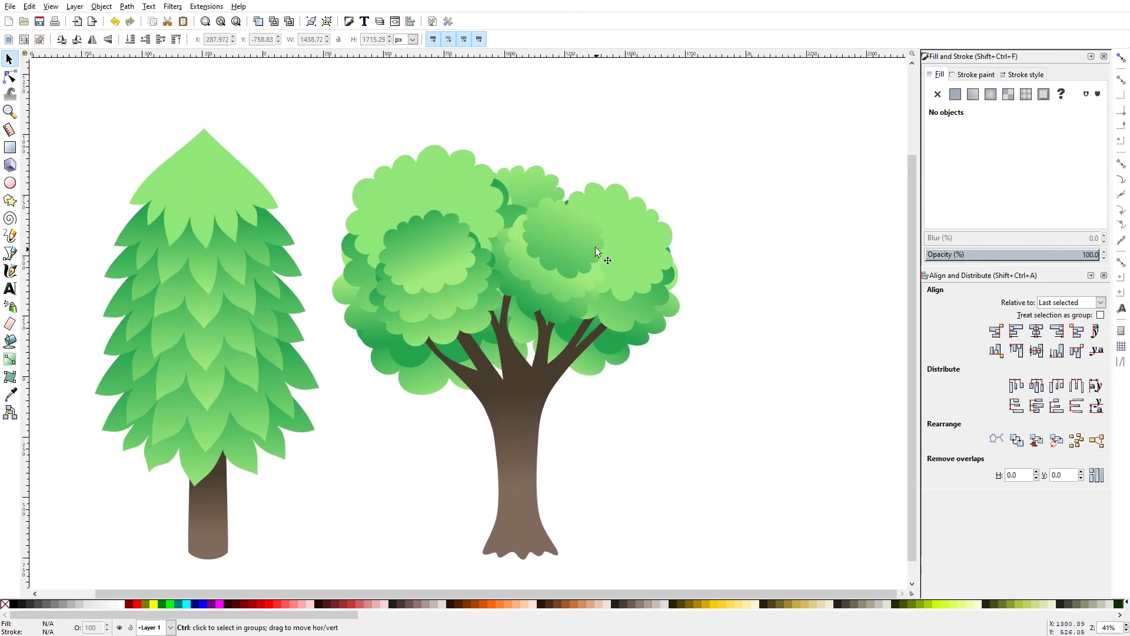
pyautogui.scroll(2, 601, 255)
pyautogui.click(600, 255)
pyautogui.keyDown('ctrl'); pyautogui.click(600, 255); pyautogui.keyUp('ctrl')
pyautogui.keyDown('ctrl'); pyautogui.click(654, 234); pyautogui.keyUp('ctrl')
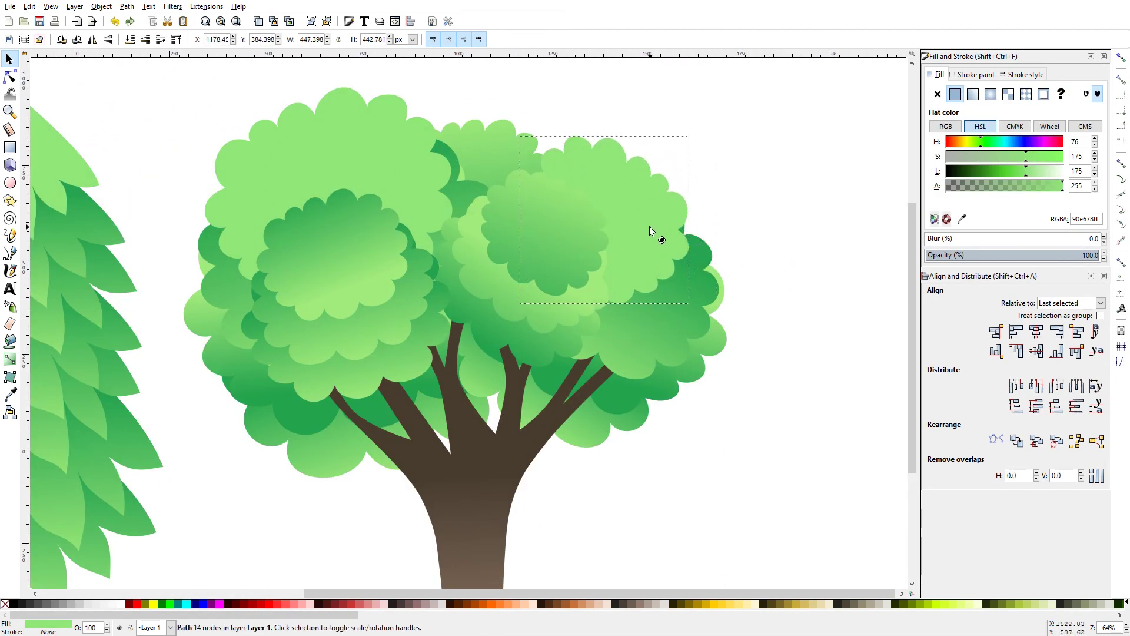
pyautogui.click(773, 306)
pyautogui.hscroll(-4, 486, 305)
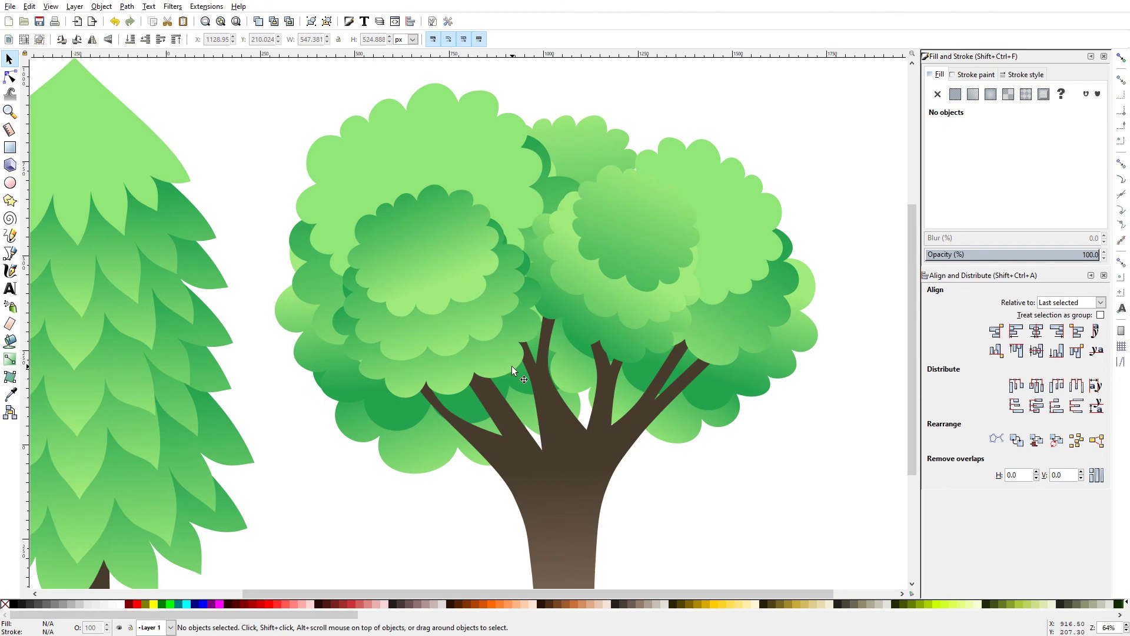
pyautogui.scroll(-1, 512, 370)
pyautogui.scroll(1, 359, 397)
pyautogui.keyDown('ctrl'); pyautogui.click(359, 396); pyautogui.keyUp('ctrl')
pyautogui.scroll(-2, 576, 344)
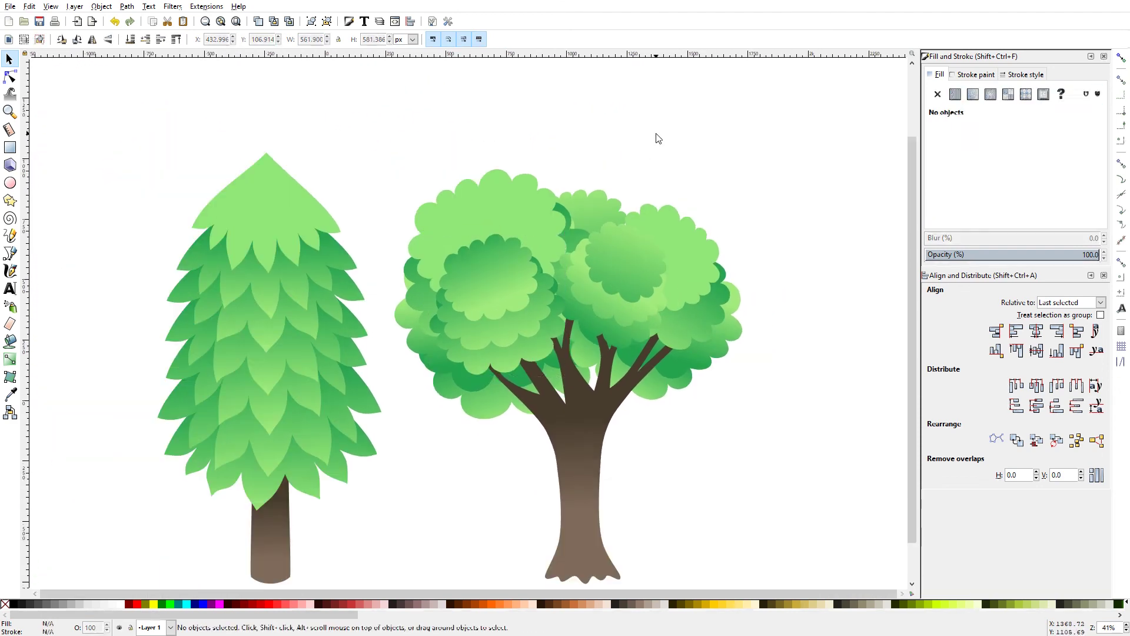
pyautogui.scroll(2, 657, 134)
pyautogui.scroll(-2, 588, 253)
pyautogui.moveTo(406, 136)
pyautogui.mouseDown()
pyautogui.moveTo(602, 358)
pyautogui.moveTo(722, 376)
pyautogui.mouseUp()
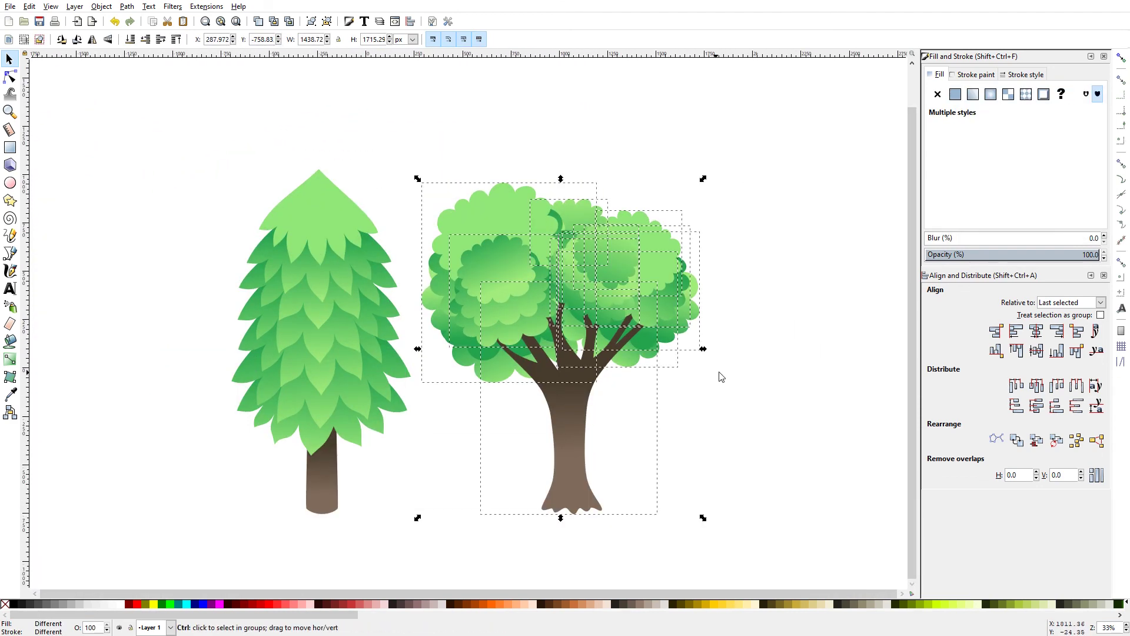
# Step: Scale the pine tree narrower and shorter beside the scalloped tree
pyautogui.click(376, 239)
pyautogui.scroll(-1, 376, 239)
pyautogui.moveTo(360, 220); pyautogui.dragTo(349, 144)
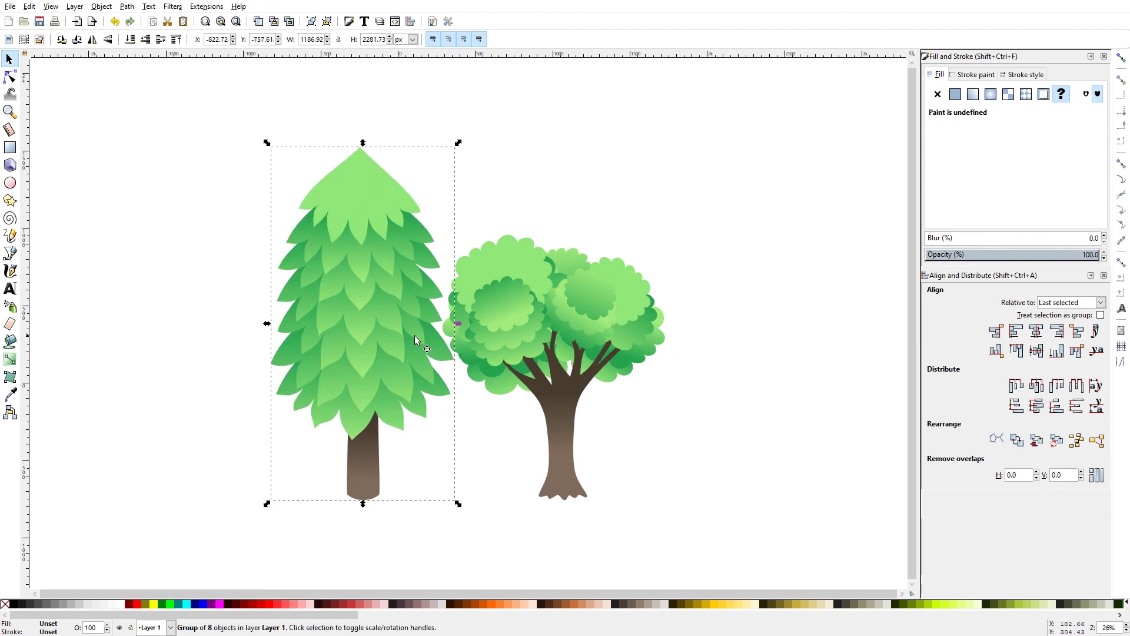
pyautogui.moveTo(458, 323); pyautogui.dragTo(450, 325)
pyautogui.moveTo(362, 142); pyautogui.dragTo(363, 221)
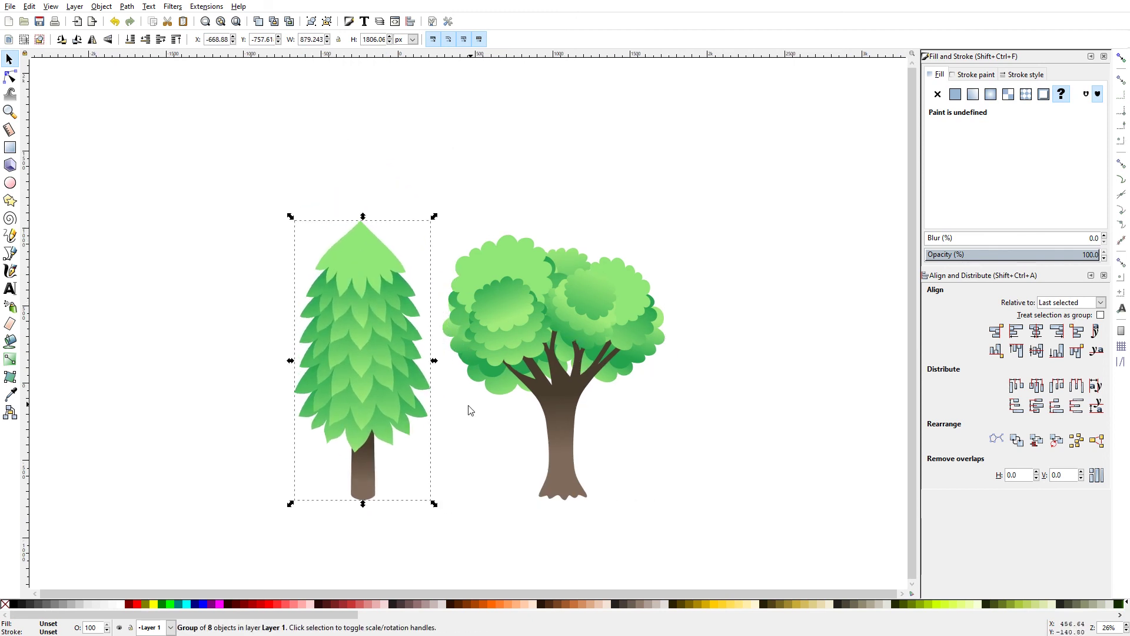
pyautogui.moveTo(449, 360); pyautogui.dragTo(439, 366)
pyautogui.moveTo(558, 223); pyautogui.dragTo(558, 219)
pyautogui.press('Escape')
pyautogui.scroll(4, 595, 292)
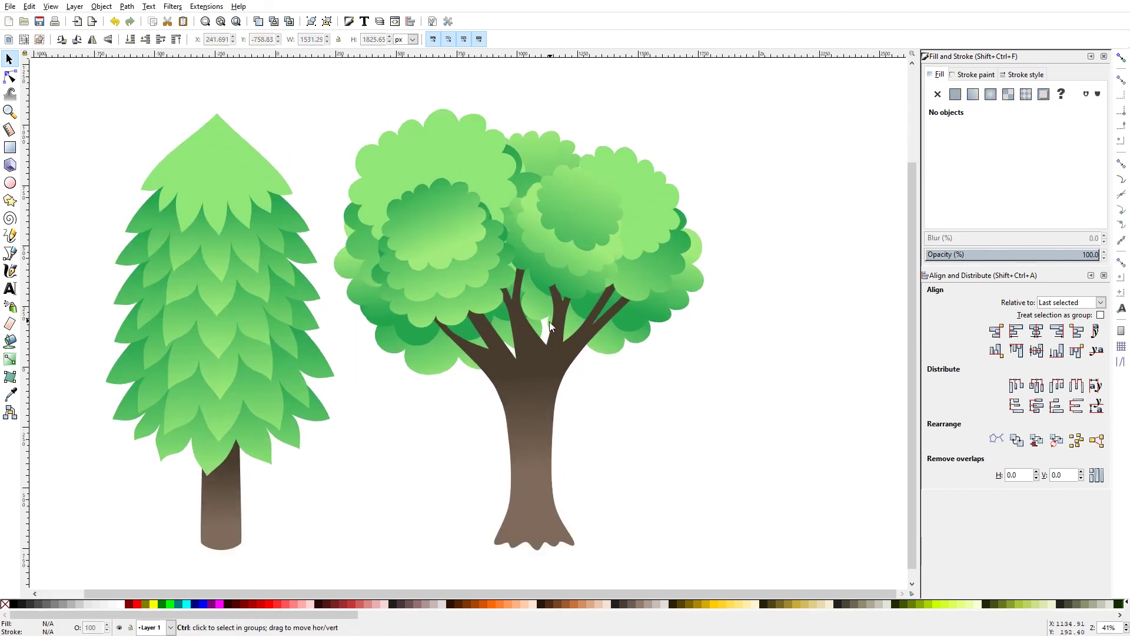
pyautogui.scroll(-5, 732, 380)
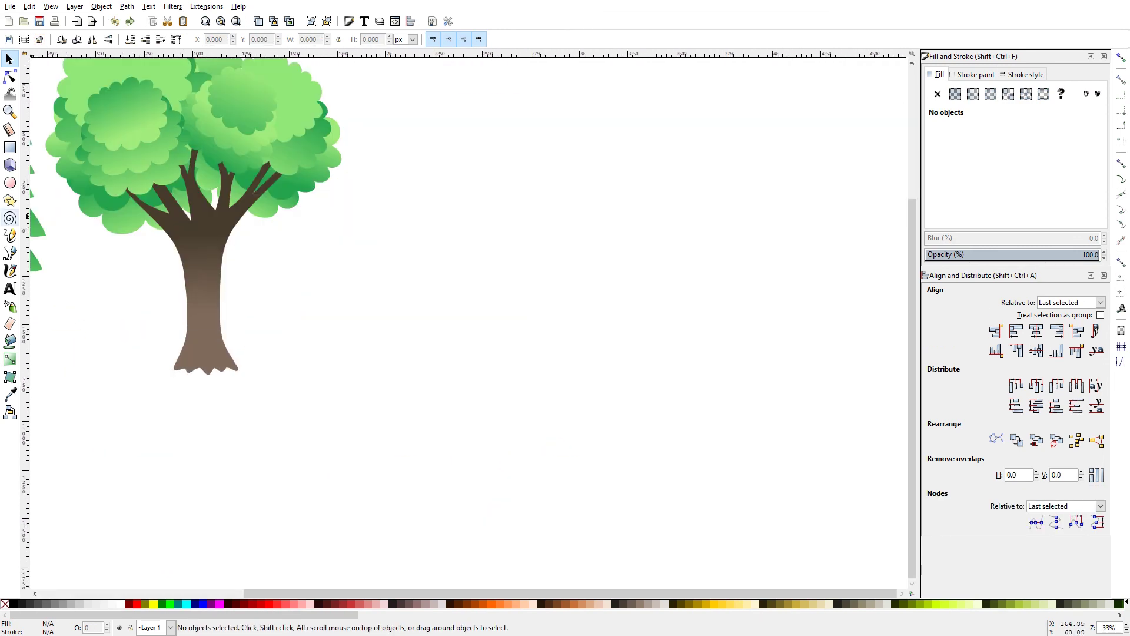
# Step: Draw a small closed blade outline with the Bezier pen right of the tree
pyautogui.press('b')
pyautogui.hscroll(5, 530, 272)
pyautogui.click(456, 423)
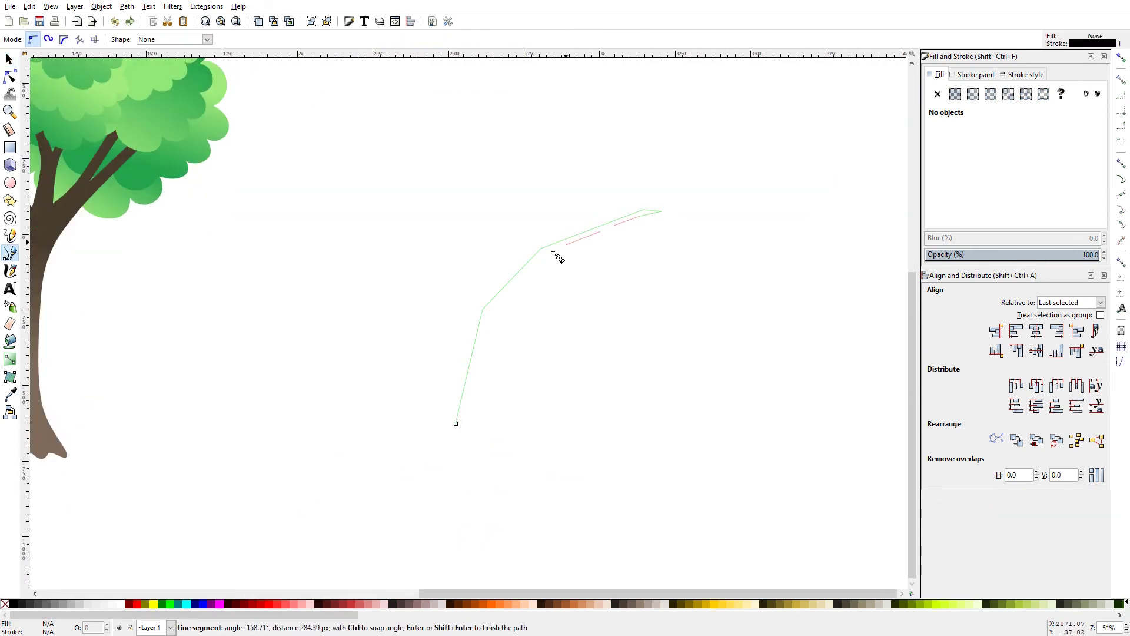
pyautogui.click(463, 414)
pyautogui.click(455, 423)
# Step: Smooth the blade's middle nodes and bend it into a curve arcing up and right
pyautogui.press('n')
pyautogui.scroll(3, 580, 277)
pyautogui.moveTo(347, 145); pyautogui.dragTo(704, 357)
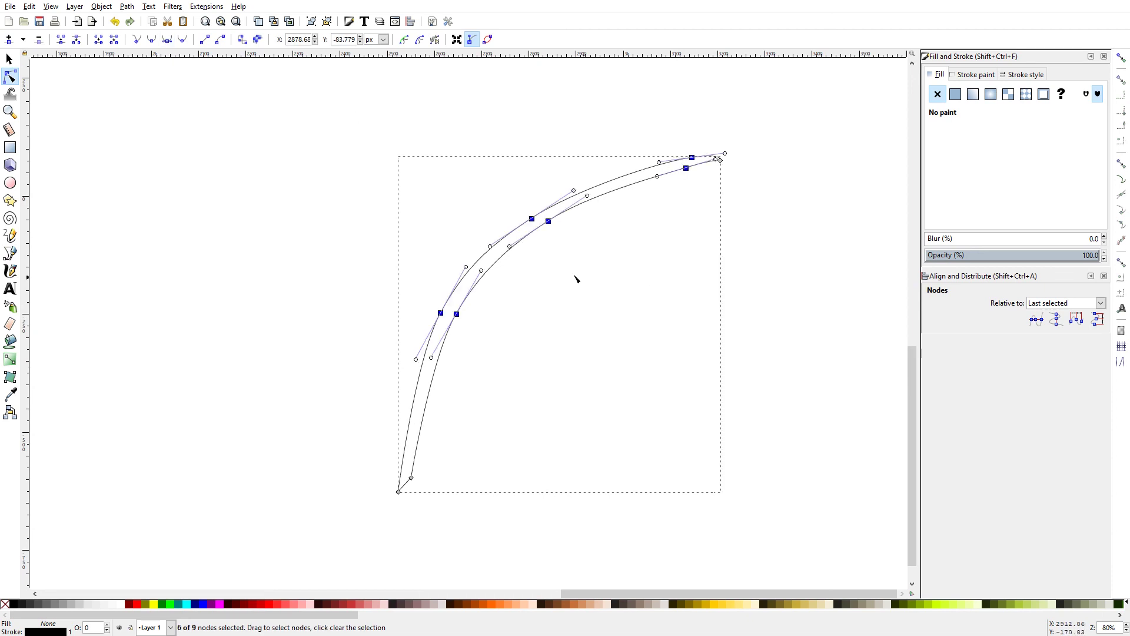
pyautogui.click(451, 333)
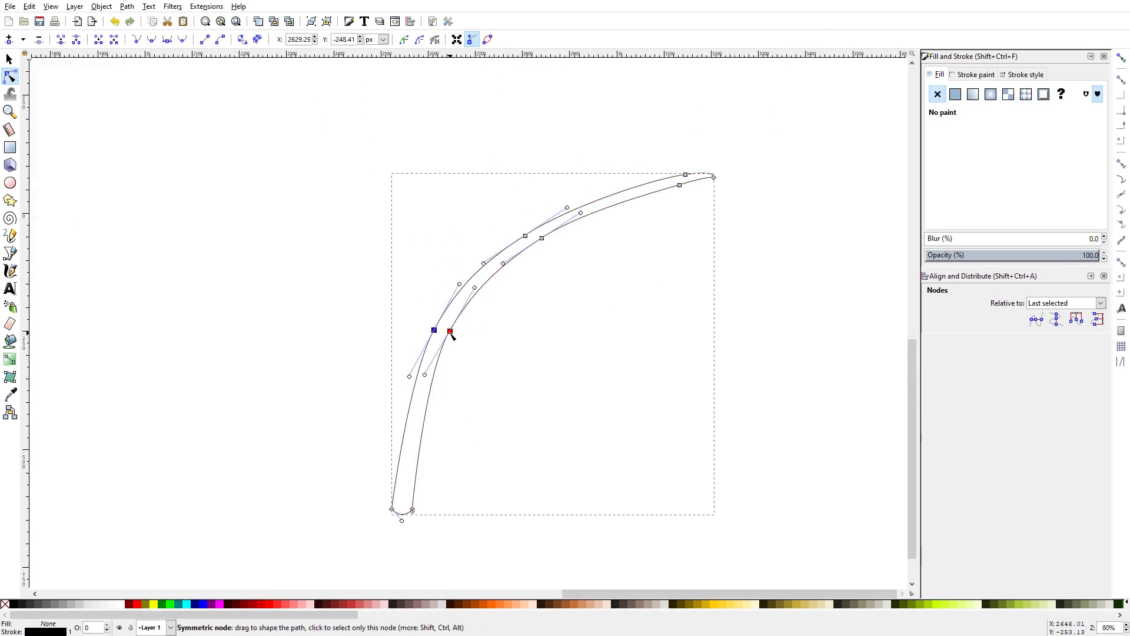
pyautogui.scroll(-4, 668, 180)
pyautogui.scroll(3, 595, 235)
pyautogui.moveTo(467, 298); pyautogui.dragTo(515, 330)
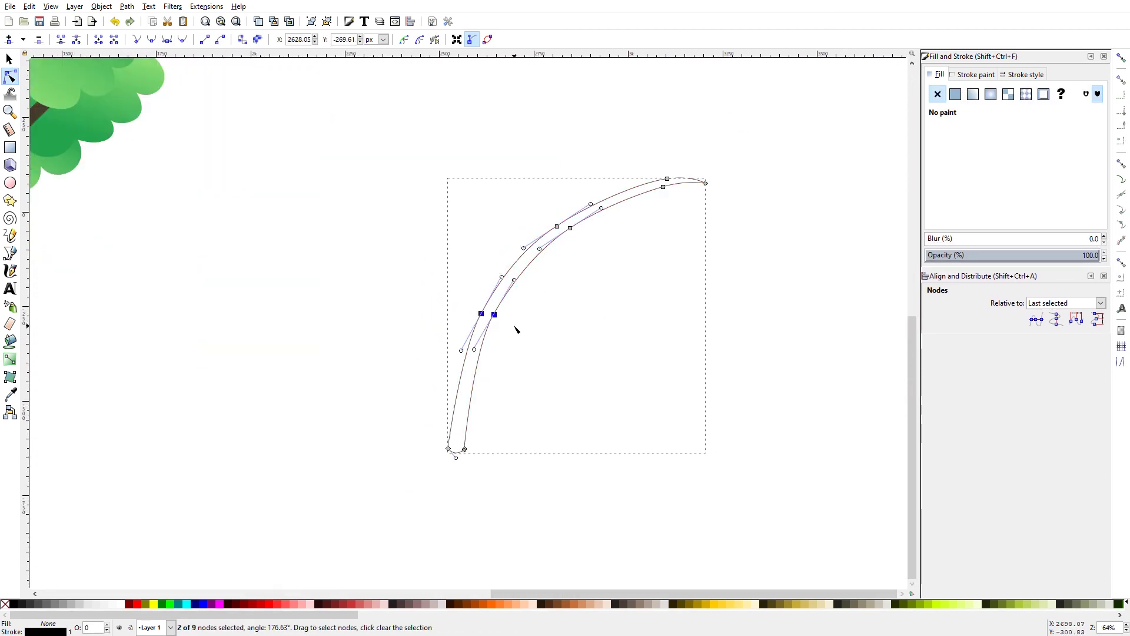
pyautogui.moveTo(486, 186); pyautogui.dragTo(535, 243)
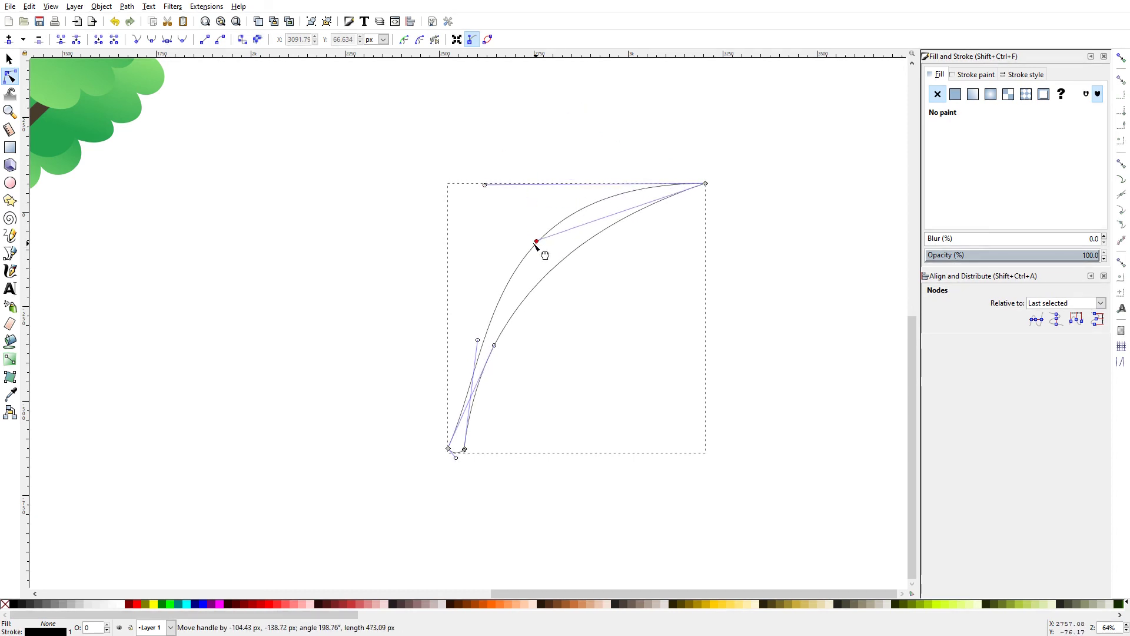
pyautogui.moveTo(490, 363); pyautogui.dragTo(484, 292)
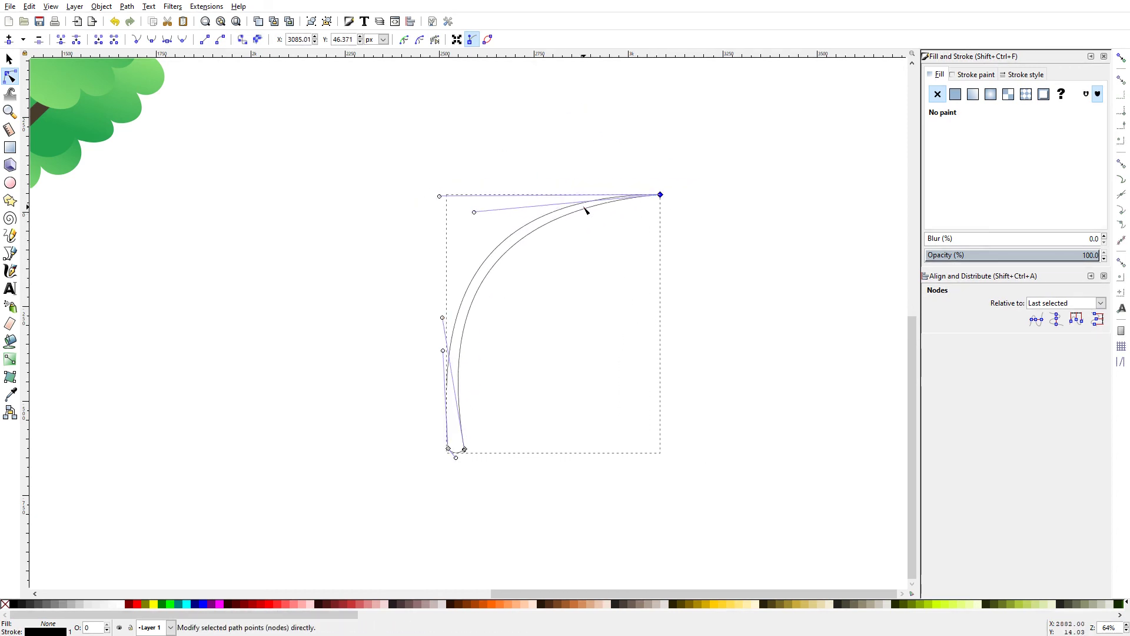
pyautogui.scroll(1, 584, 210)
pyautogui.scroll(-2, 578, 242)
# Step: Deselect the blade and return to the Bezier pen, zoomed to 1:1
pyautogui.press('Escape')
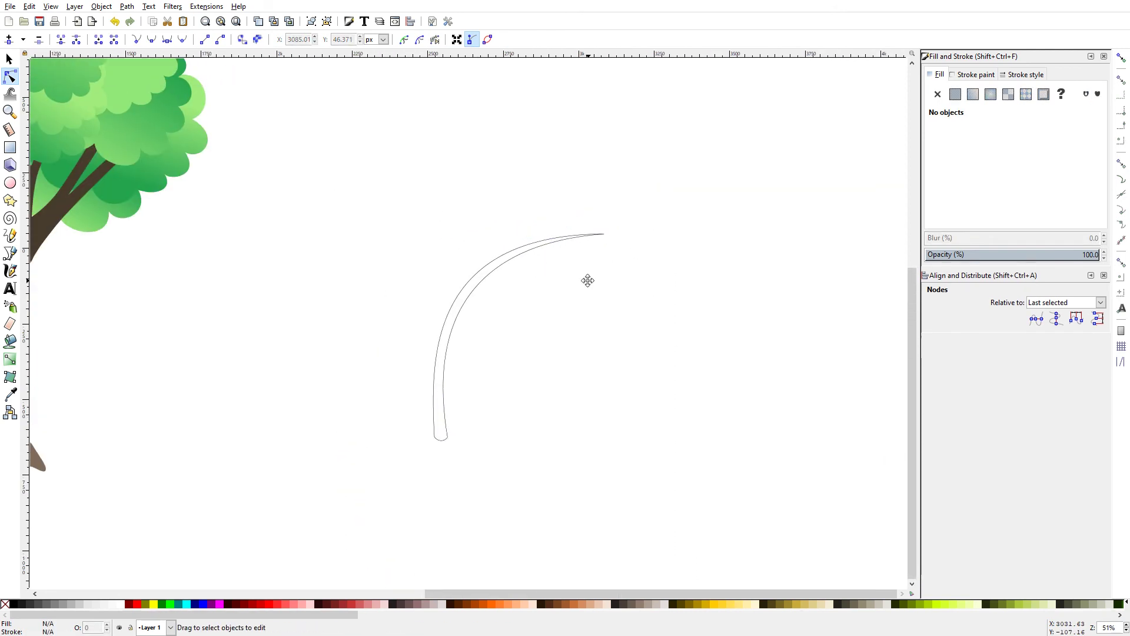
pyautogui.press('b')
pyautogui.press('1')
pyautogui.scroll(2, 518, 239)
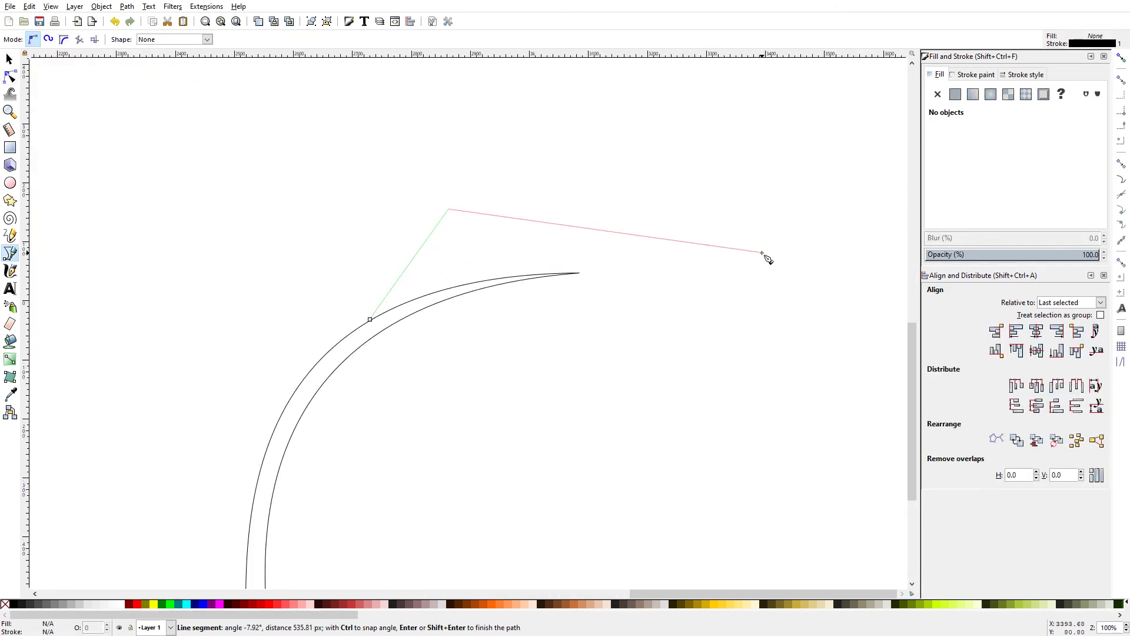
# Step: Close the new angular shape near the blade and check its nodes
pyautogui.click(370, 321)
pyautogui.press('n')
pyautogui.scroll(2, 371, 324)
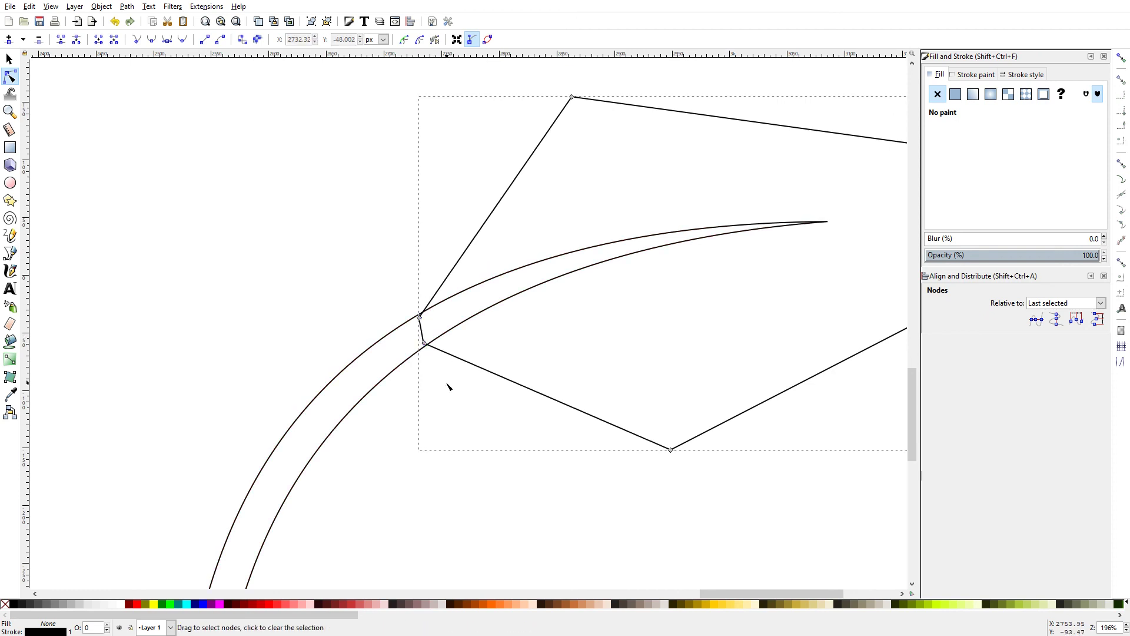
pyautogui.scroll(-3, 448, 386)
pyautogui.keyDown('ctrl'); pyautogui.click(490, 236); pyautogui.keyUp('ctrl')
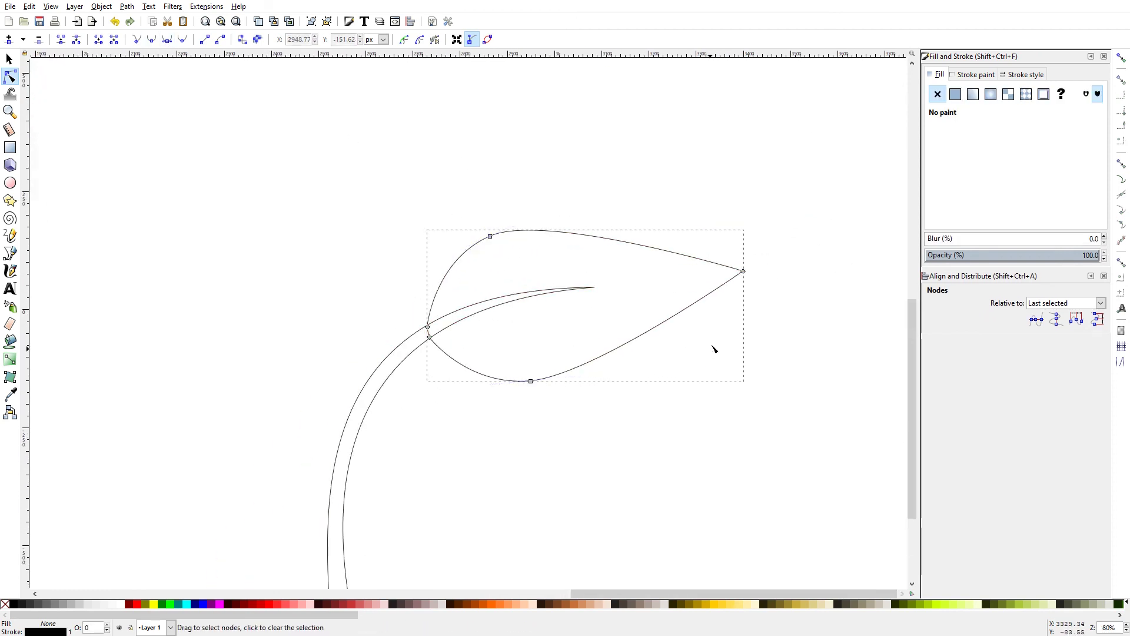
pyautogui.scroll(3, 429, 379)
pyautogui.press('Escape')
# Step: Fill the leaf and the curved stem with green linear gradients
pyautogui.press('s')
pyautogui.click(431, 351)
pyautogui.press('1')
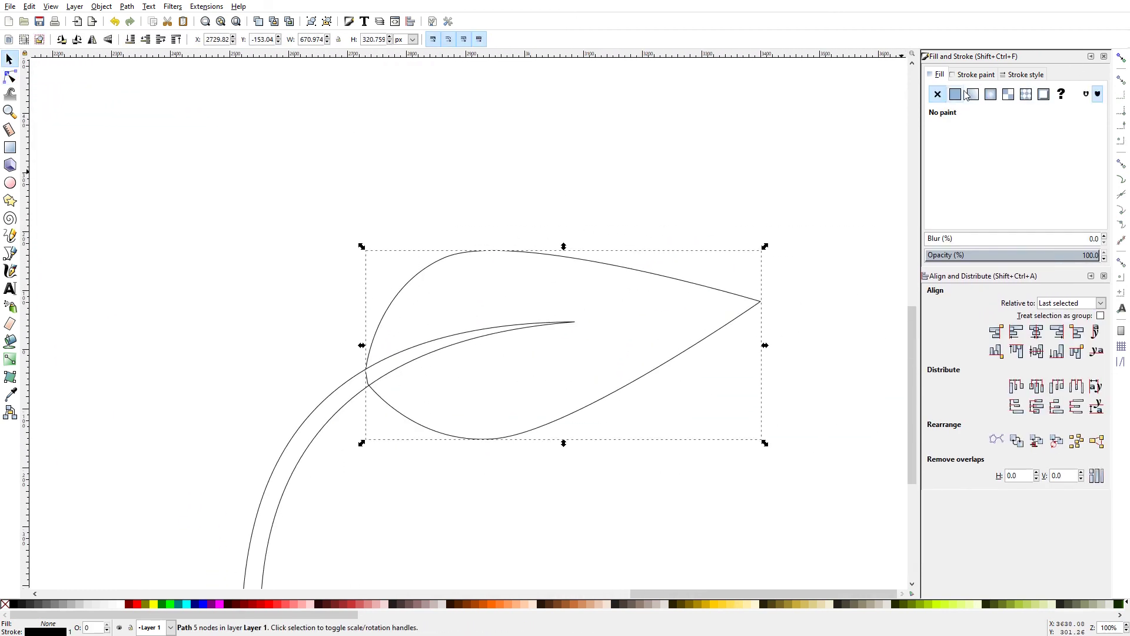
pyautogui.click(970, 94)
pyautogui.click(361, 383)
pyautogui.click(353, 391)
pyautogui.click(973, 94)
# Step: Draw a jagged zigzag path tracing the leaf's upper edge
pyautogui.scroll(-3, 569, 202)
pyautogui.hscroll(-1, 568, 202)
pyautogui.click(569, 202)
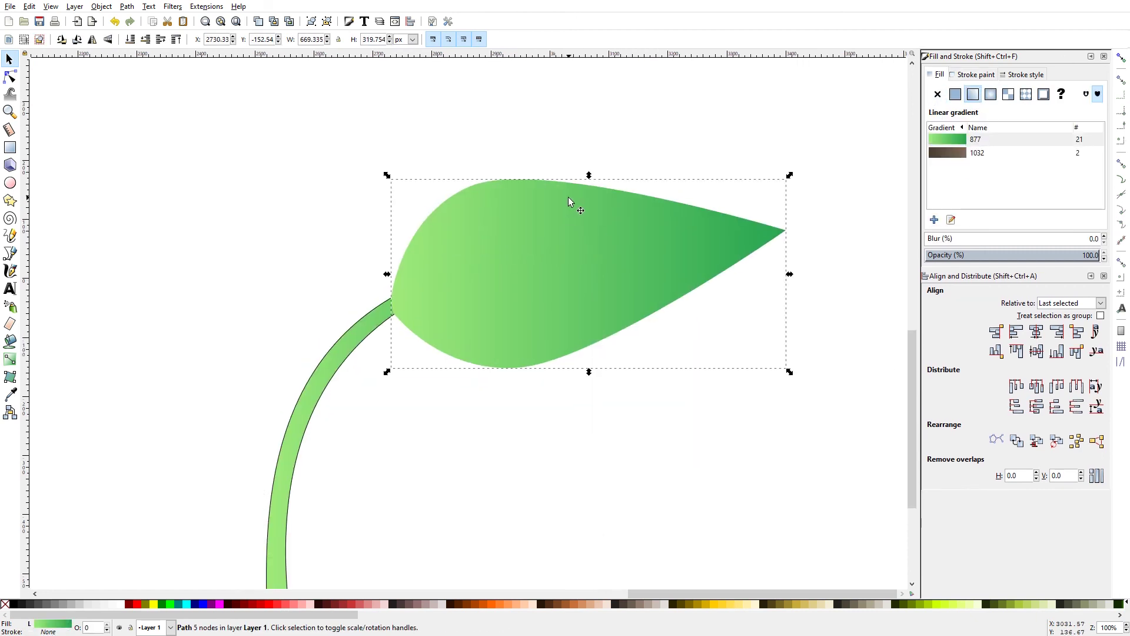
pyautogui.press('Escape')
pyautogui.scroll(-2, 527, 258)
pyautogui.scroll(4, 527, 258)
pyautogui.press('b')
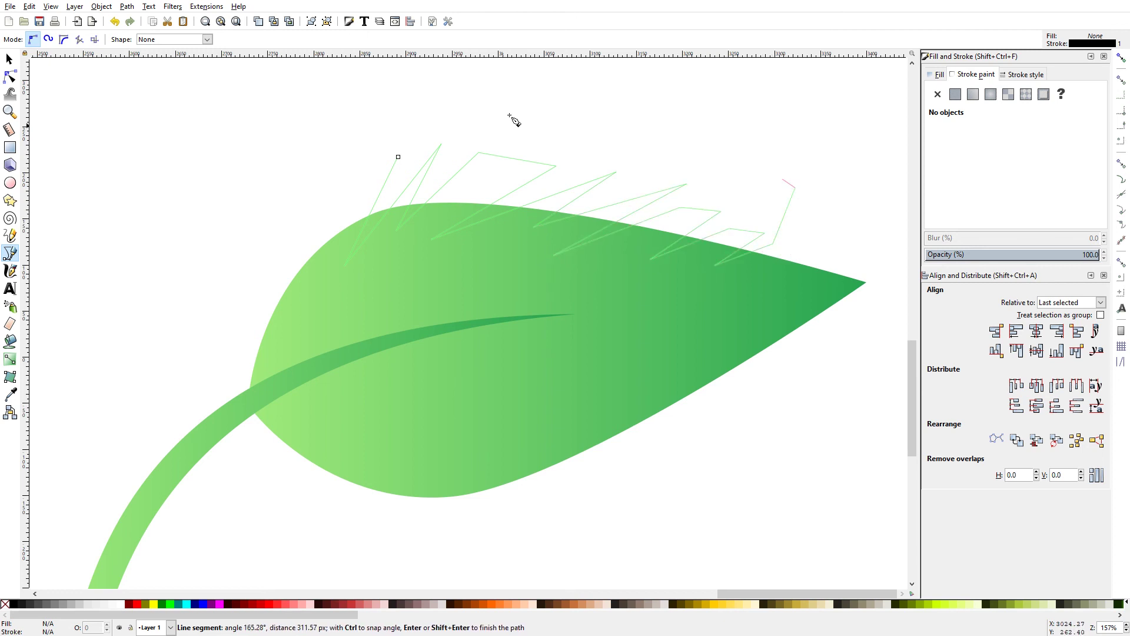
pyautogui.click(398, 156)
# Step: Subtract the upper zigzag from the leaf to notch its top edge
pyautogui.press('s')
pyautogui.keyDown('shift'); pyautogui.click(676, 325); pyautogui.keyUp('shift')
pyautogui.hotkey('ctrl', '-')
pyautogui.press('n')
pyautogui.scroll(-1, 623, 230)
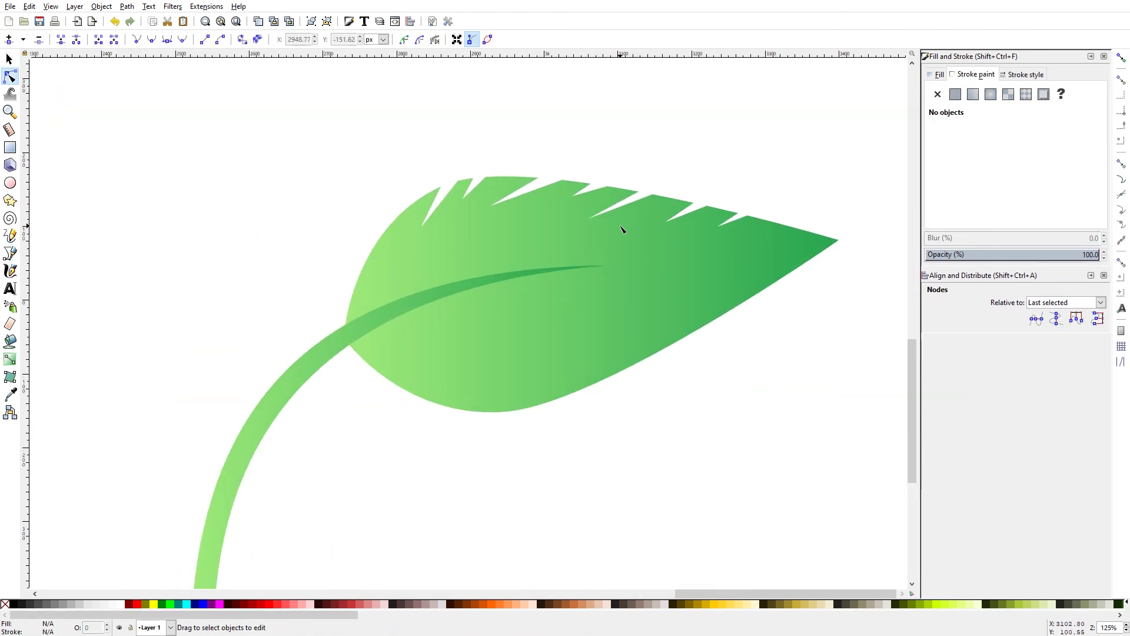
pyautogui.click(622, 229)
pyautogui.scroll(2, 494, 220)
pyautogui.hscroll(4, 667, 223)
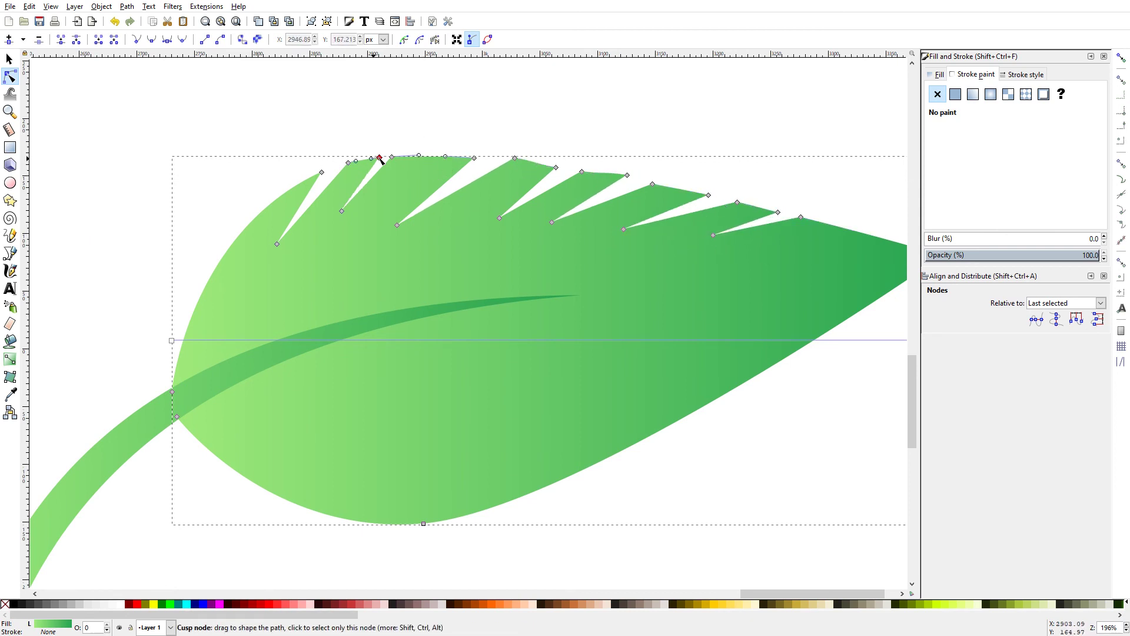
# Step: Draw a closed zigzag shape along the leaf's lower edge
pyautogui.press('Escape')
pyautogui.scroll(-3, 380, 159)
pyautogui.press('b')
pyautogui.scroll(2, 286, 315)
pyautogui.moveTo(303, 346); pyautogui.dragTo(293, 333)
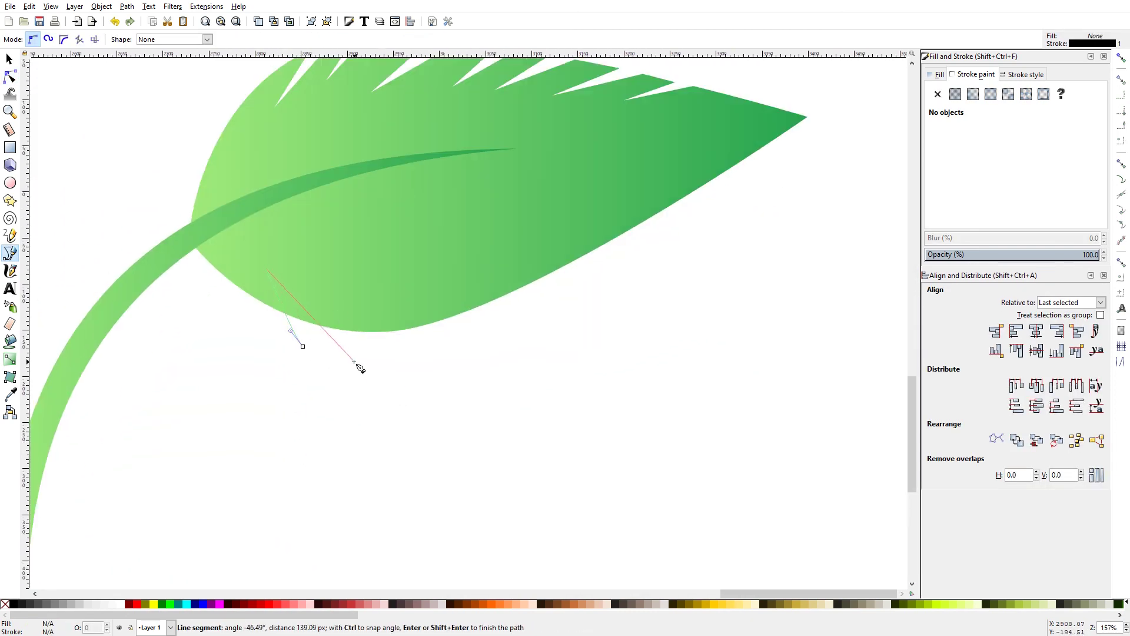
pyautogui.click(633, 274)
pyautogui.click(460, 262)
pyautogui.scroll(3, 626, 322)
pyautogui.hscroll(1, 626, 322)
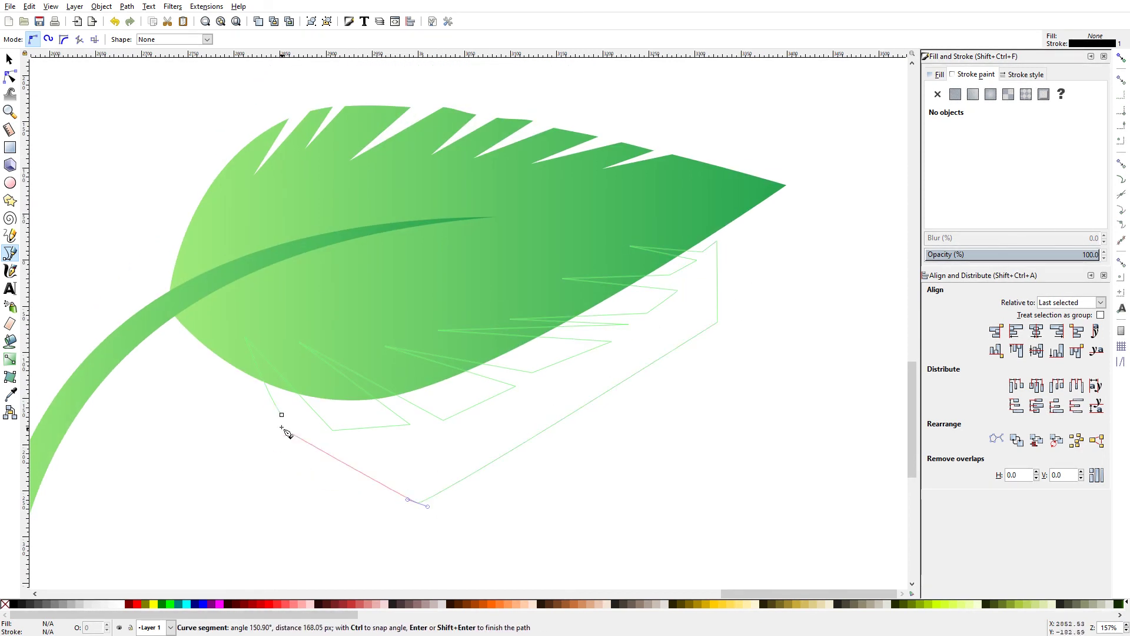
pyautogui.click(282, 415)
# Step: Cut the lower zigzag out of the leaf with Difference, notching its bottom edge
pyautogui.keyDown('shift'); pyautogui.click(721, 209); pyautogui.keyUp('shift')
pyautogui.hotkey('ctrl', '-')
pyautogui.press('Escape')
pyautogui.press('n')
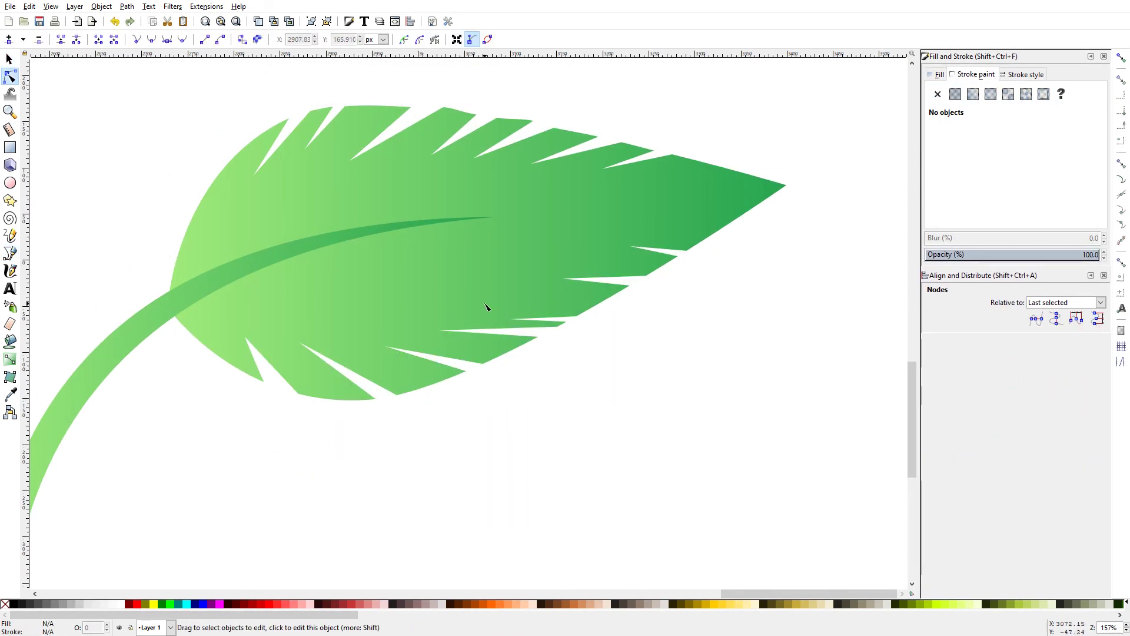
pyautogui.scroll(1, 485, 307)
pyautogui.click(497, 300)
# Step: Draw a four-corner cutting shape at the leaf tip
pyautogui.press('Escape')
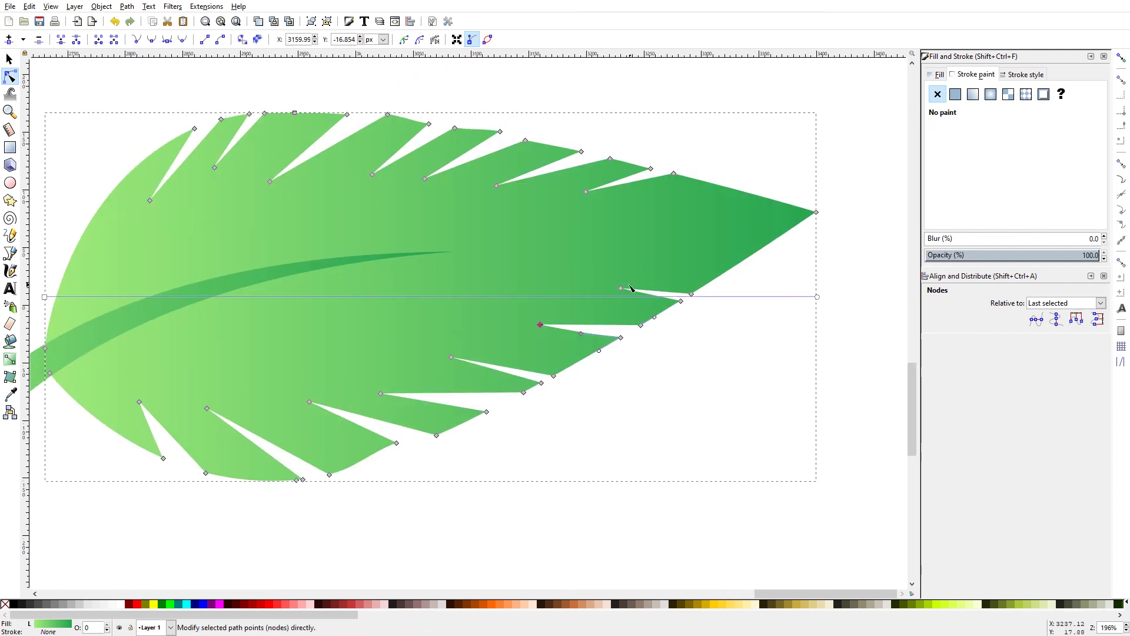
pyautogui.scroll(5, 550, 196)
pyautogui.hscroll(2, 549, 196)
pyautogui.press('b')
pyautogui.click(610, 217)
pyautogui.click(542, 272)
pyautogui.click(621, 233)
pyautogui.click(724, 242)
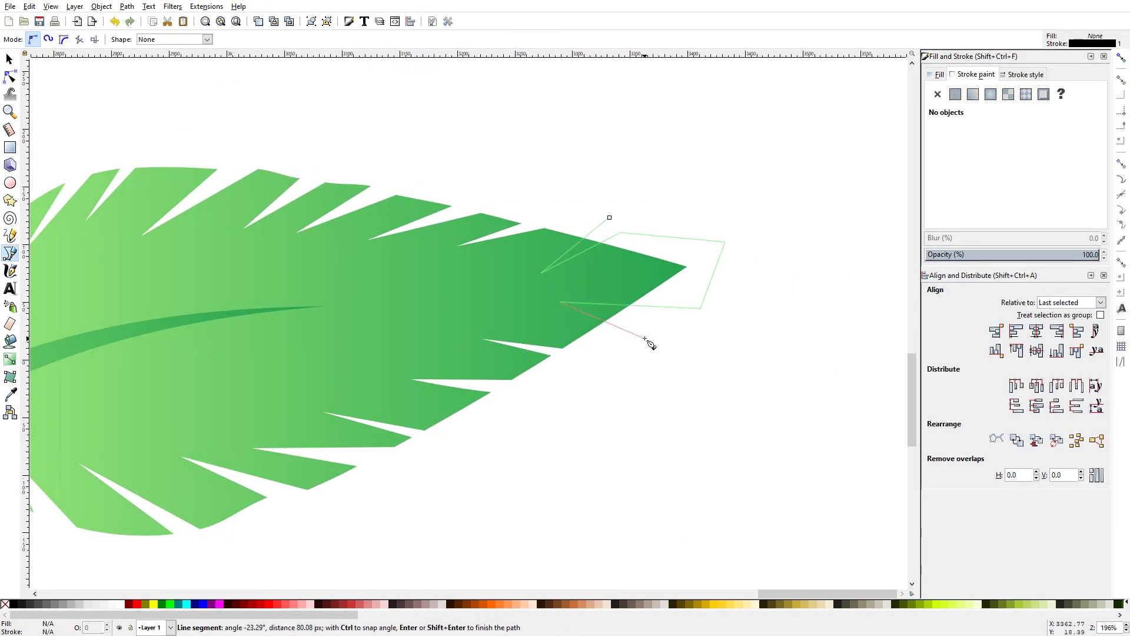
pyautogui.click(609, 218)
# Step: Subtract the tip shape from the leaf to sharpen its tip
pyautogui.press('s')
pyautogui.keyDown('shift'); pyautogui.click(665, 278); pyautogui.keyUp('shift')
pyautogui.hotkey('ctrl', '-')
pyautogui.press('Escape')
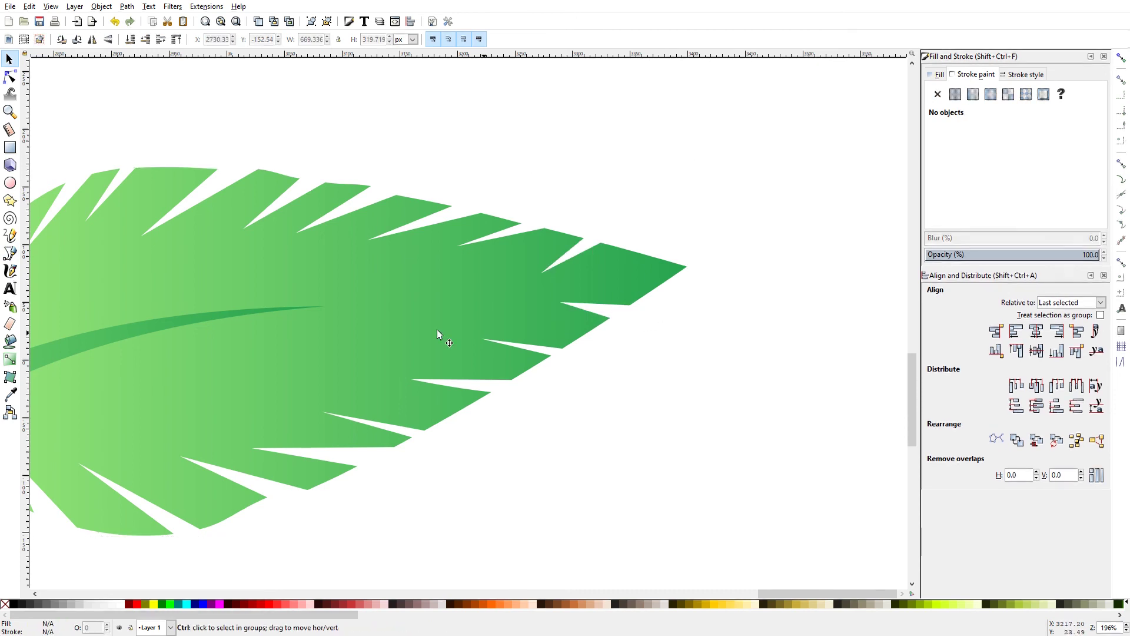
pyautogui.press('5')
pyautogui.scroll(1, 412, 269)
pyautogui.scroll(2, 395, 404)
# Step: Redraw the stem and leaf gradients, leaf running dark at base to light at tip
pyautogui.click(395, 404)
pyautogui.press('g')
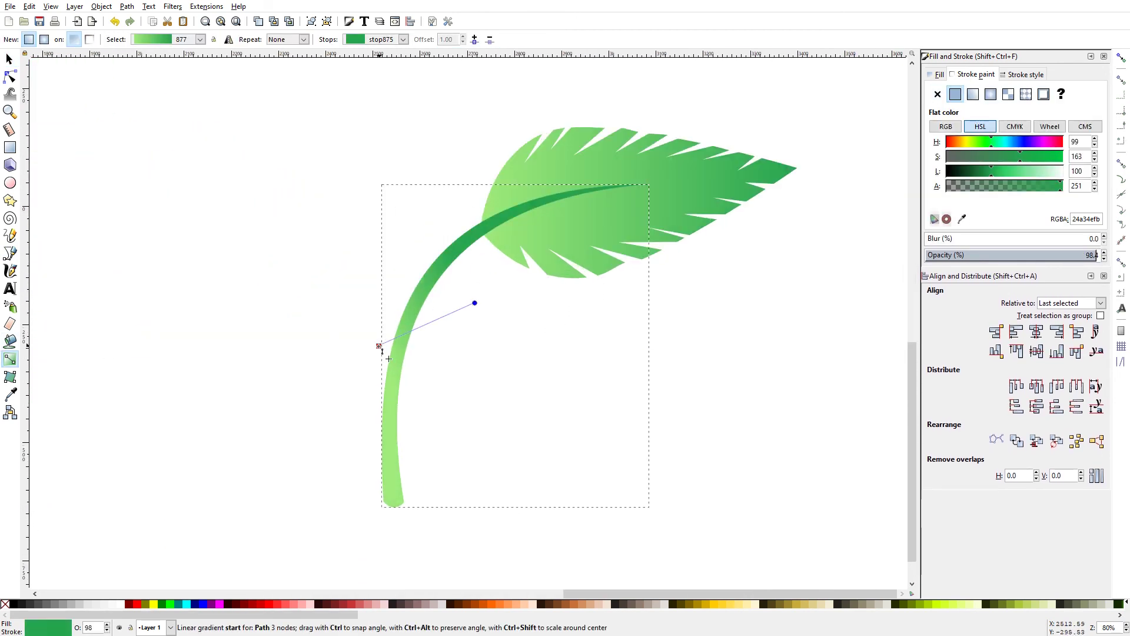
pyautogui.moveTo(572, 204); pyautogui.dragTo(365, 498)
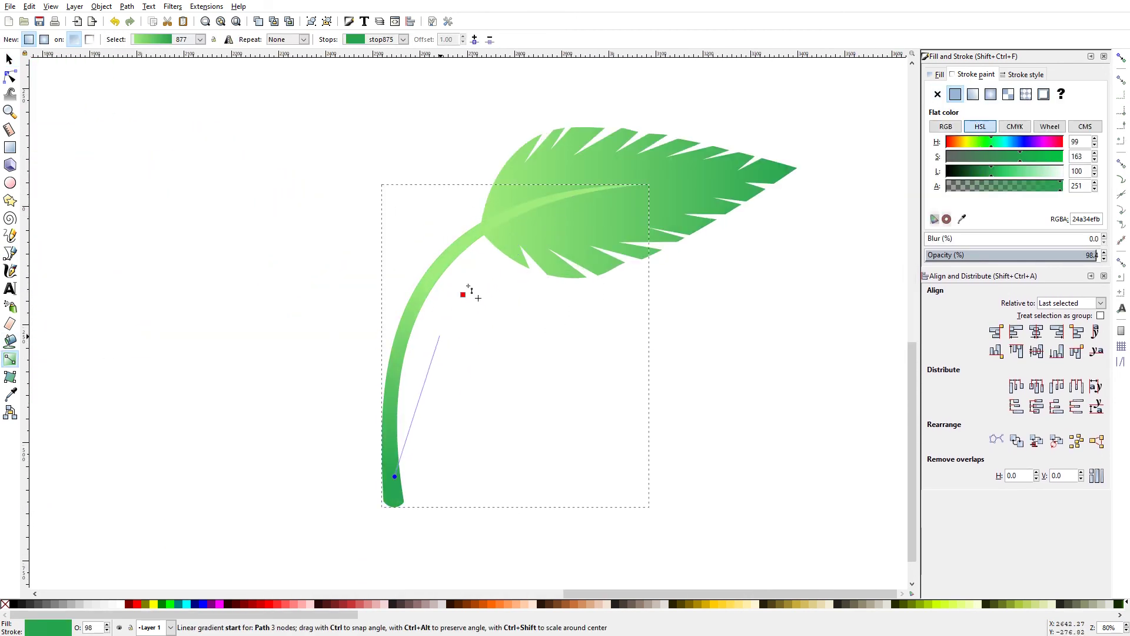
pyautogui.press('s')
pyautogui.click(565, 235)
pyautogui.press('g')
pyautogui.moveTo(456, 235); pyautogui.dragTo(665, 183)
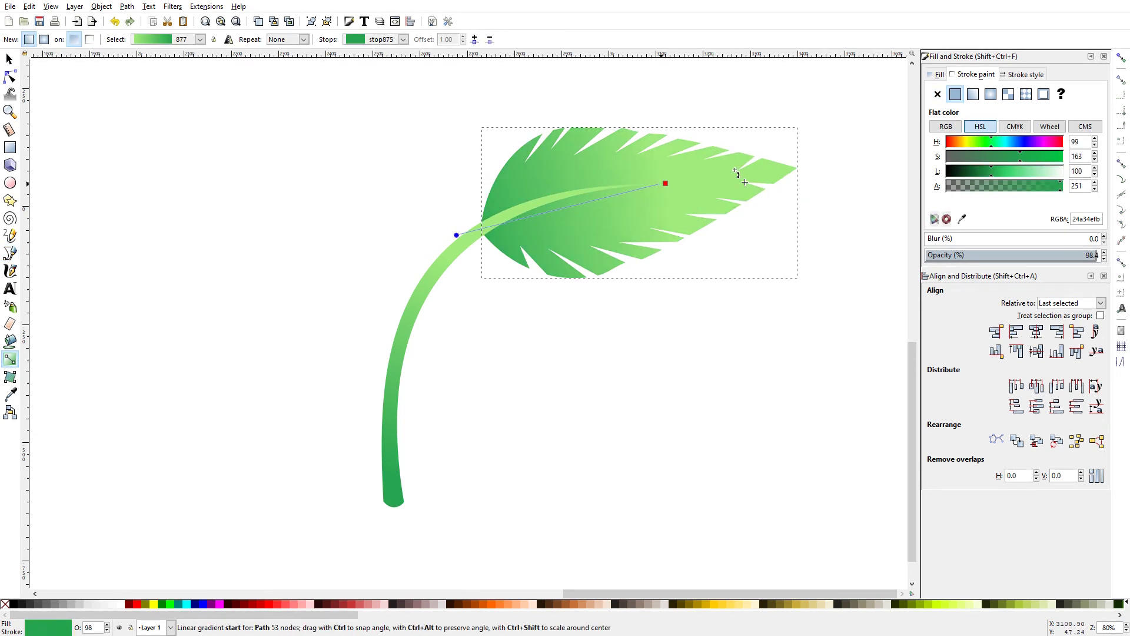
pyautogui.moveTo(375, 300); pyautogui.dragTo(762, 167)
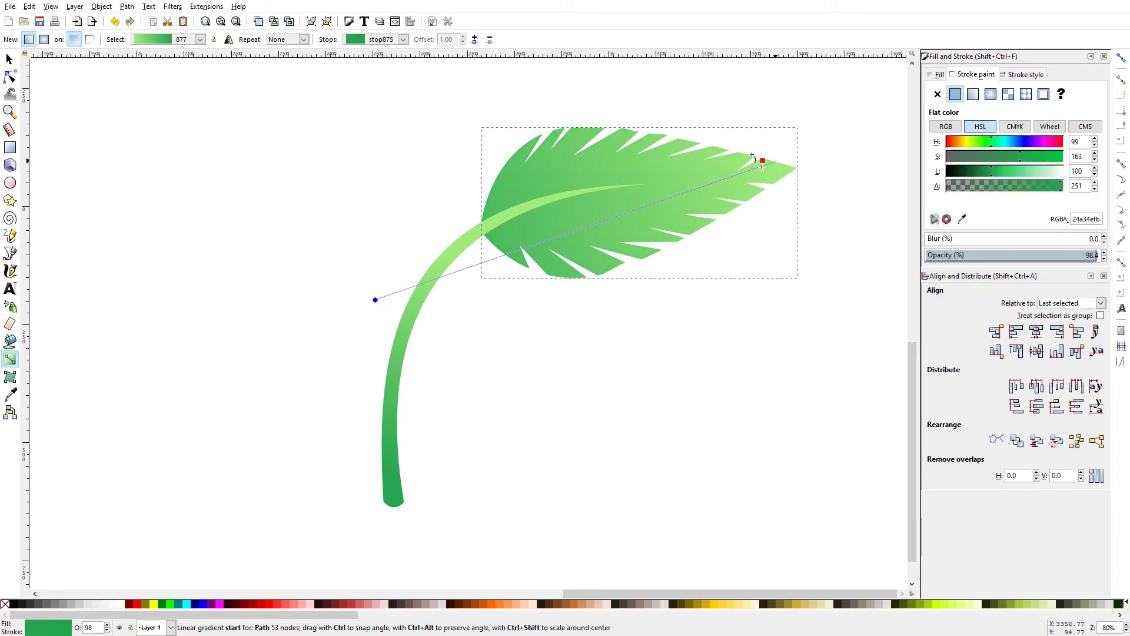
pyautogui.click(393, 404)
# Step: Select both the leaf and the stem
pyautogui.press('Escape')
pyautogui.press('-')
pyautogui.press('s')
pyautogui.hotkey('ctrl', 'a')
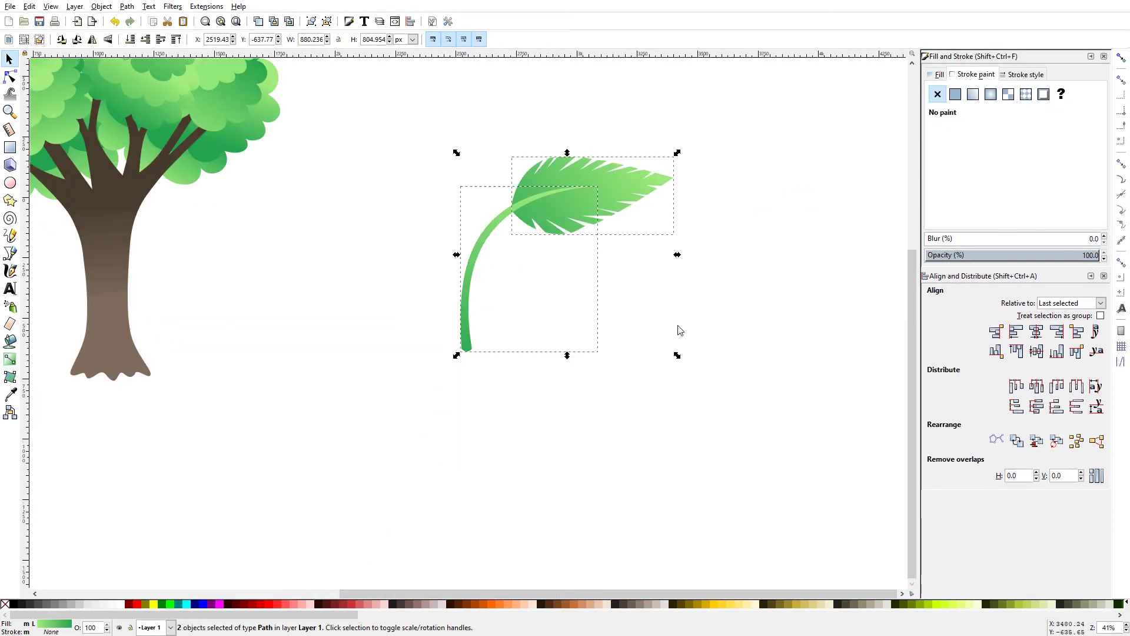
# Step: Group leaf and stem, duplicate it, and mirror the copy left, tilting it upward
pyautogui.hotkey('ctrl', 'g')
pyautogui.press('+')
pyautogui.moveTo(613, 222); pyautogui.dragTo(329, 308)
pyautogui.hotkey('ctrl', 'd')
pyautogui.press('v')
pyautogui.press('v')
pyautogui.press('h')
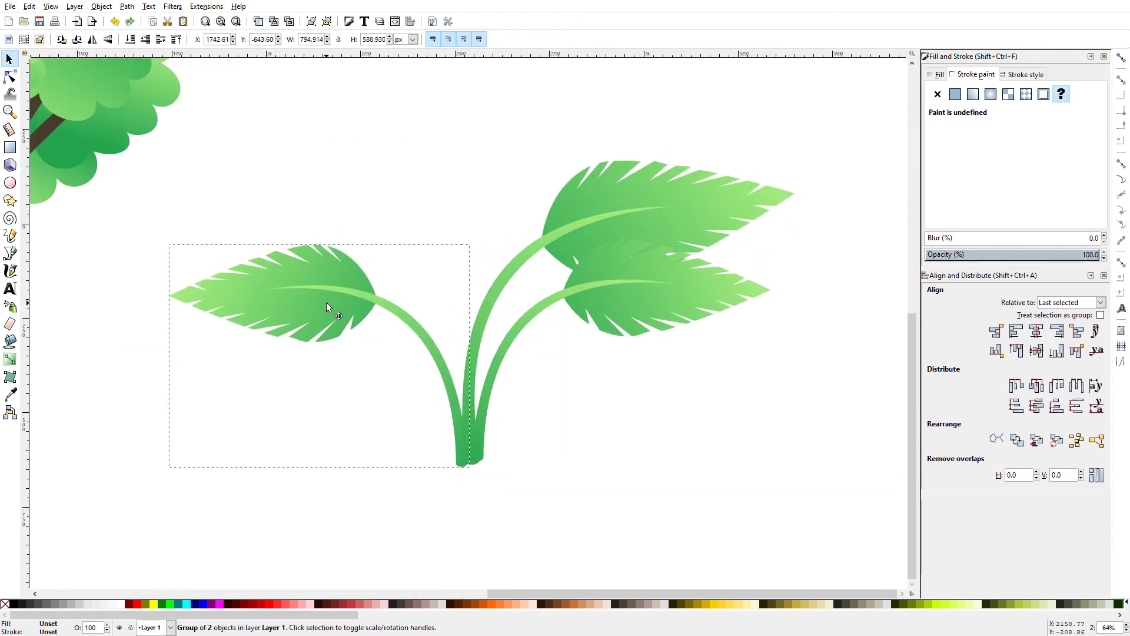
pyautogui.press(']')
pyautogui.press(']')
pyautogui.moveTo(201, 219); pyautogui.dragTo(296, 255)
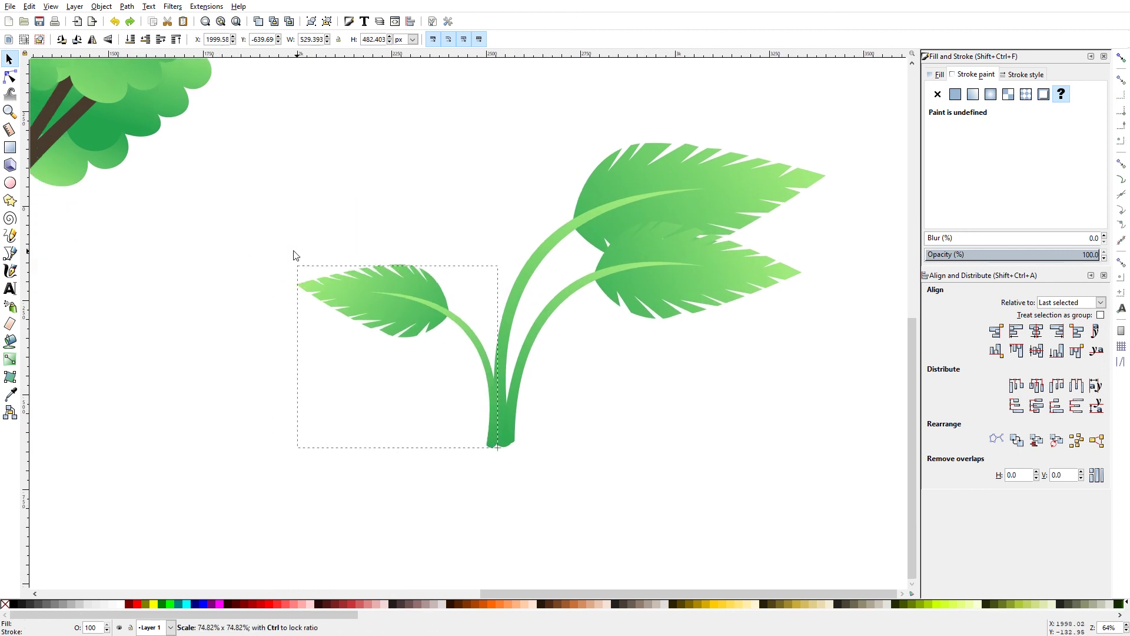
pyautogui.hotkey('ctrl', 'z')
pyautogui.moveTo(222, 114); pyautogui.dragTo(514, 170)
# Step: Move a leaf group toward the right-hand leaves and rotate it upright
pyautogui.scroll(-2, 513, 170)
pyautogui.moveTo(457, 229); pyautogui.dragTo(532, 263)
pyautogui.click(490, 294)
pyautogui.scroll(-3, 490, 295)
pyautogui.hscroll(1, 490, 294)
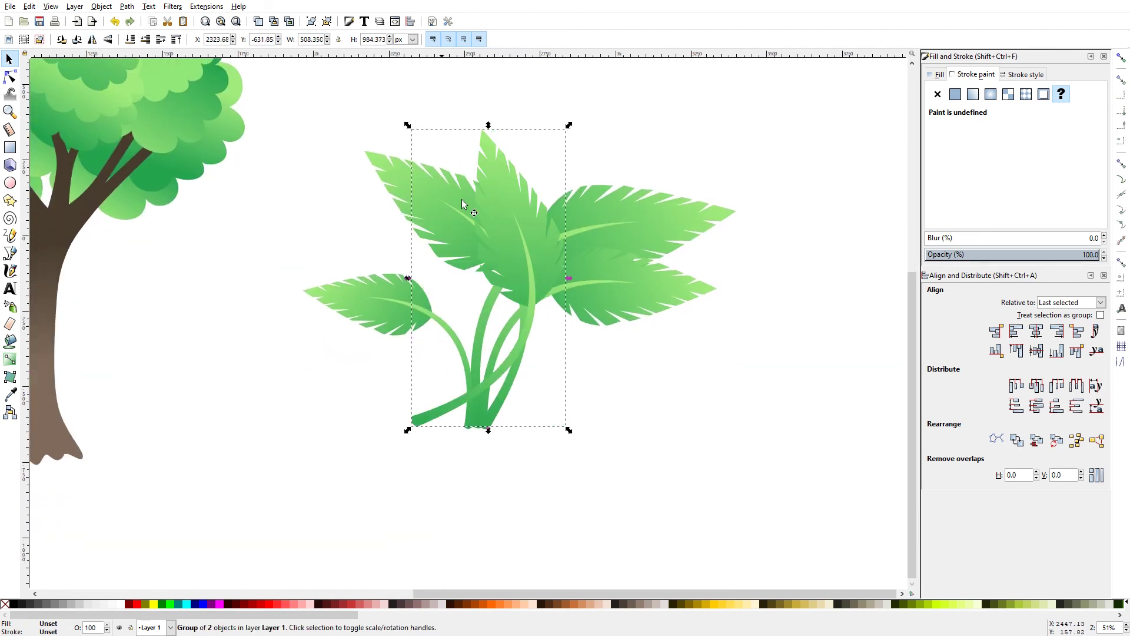
pyautogui.moveTo(575, 126); pyautogui.dragTo(383, 276)
pyautogui.press('[')
pyautogui.press('[')
pyautogui.press('[')
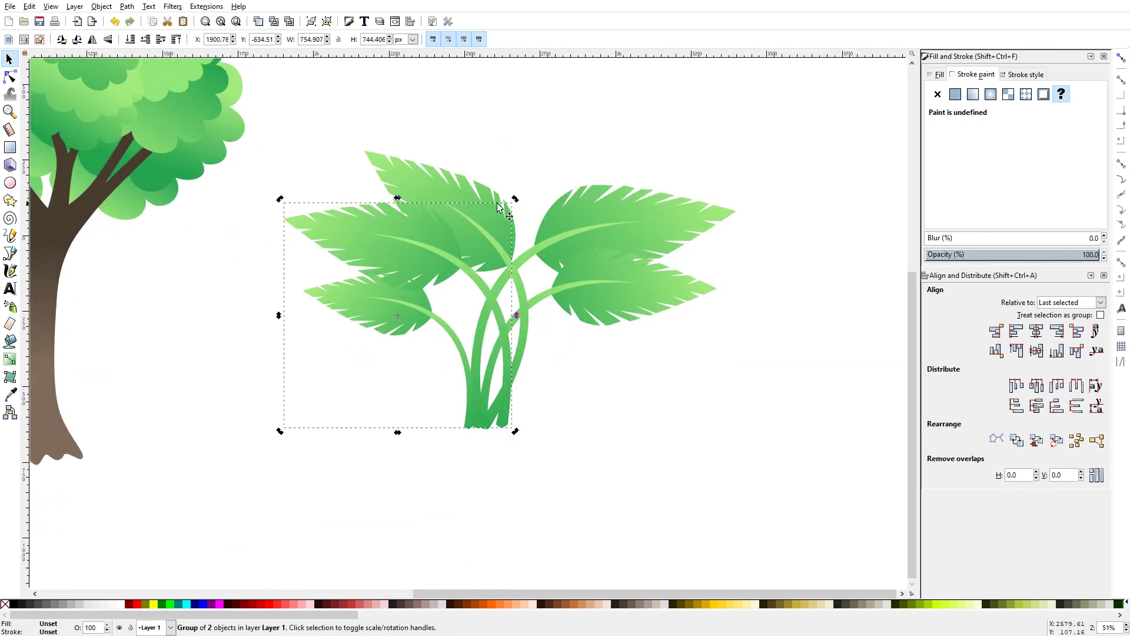
pyautogui.click(413, 256)
# Step: Shrink a leaf group, then undo the last few leaf adjustments
pyautogui.moveTo(253, 223); pyautogui.dragTo(301, 297)
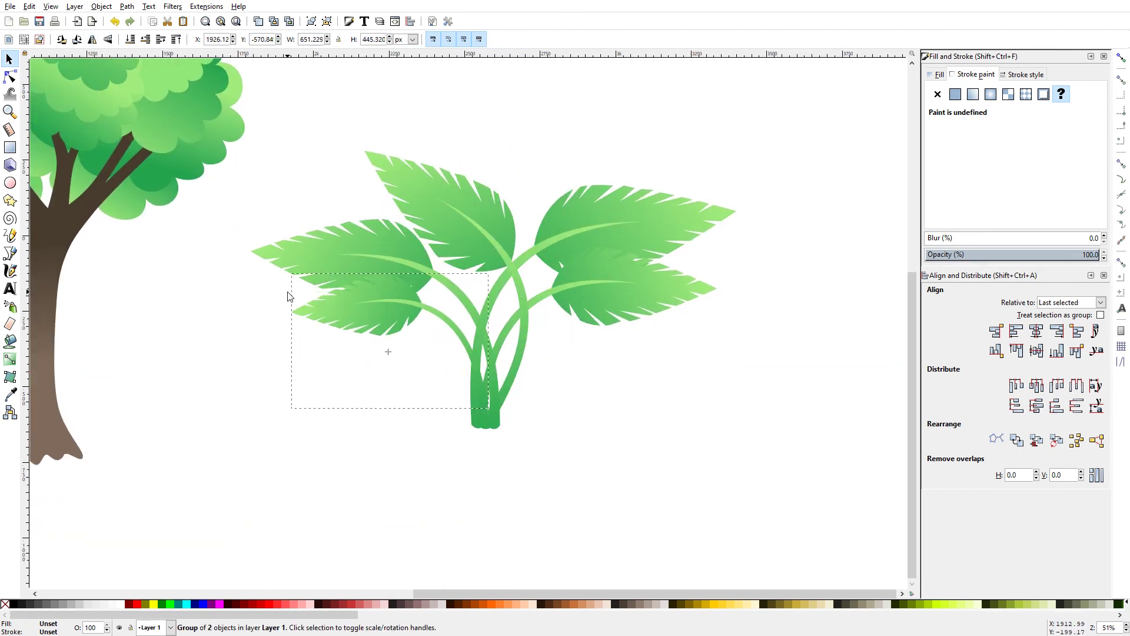
pyautogui.scroll(-1, 542, 251)
pyautogui.press('Escape')
pyautogui.hotkey('ctrl', 'z')
pyautogui.hotkey('ctrl', 'z')
pyautogui.hotkey('ctrl', 'z')
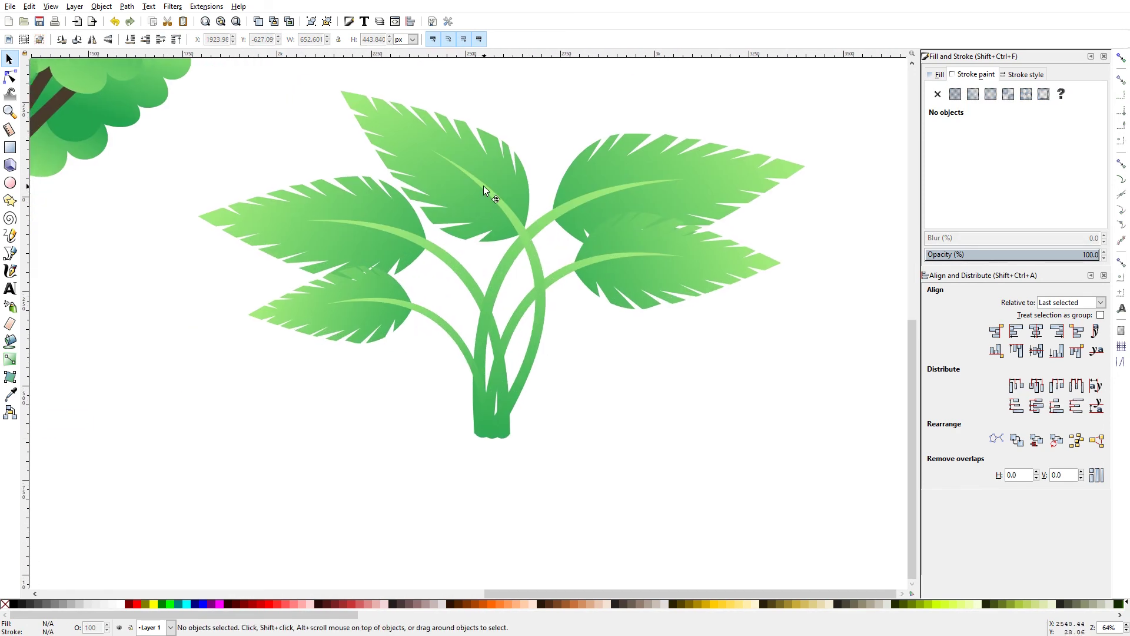
pyautogui.scroll(1, 482, 185)
pyautogui.hotkey('ctrl', 'z')
pyautogui.scroll(-1, 636, 253)
pyautogui.scroll(1, 636, 253)
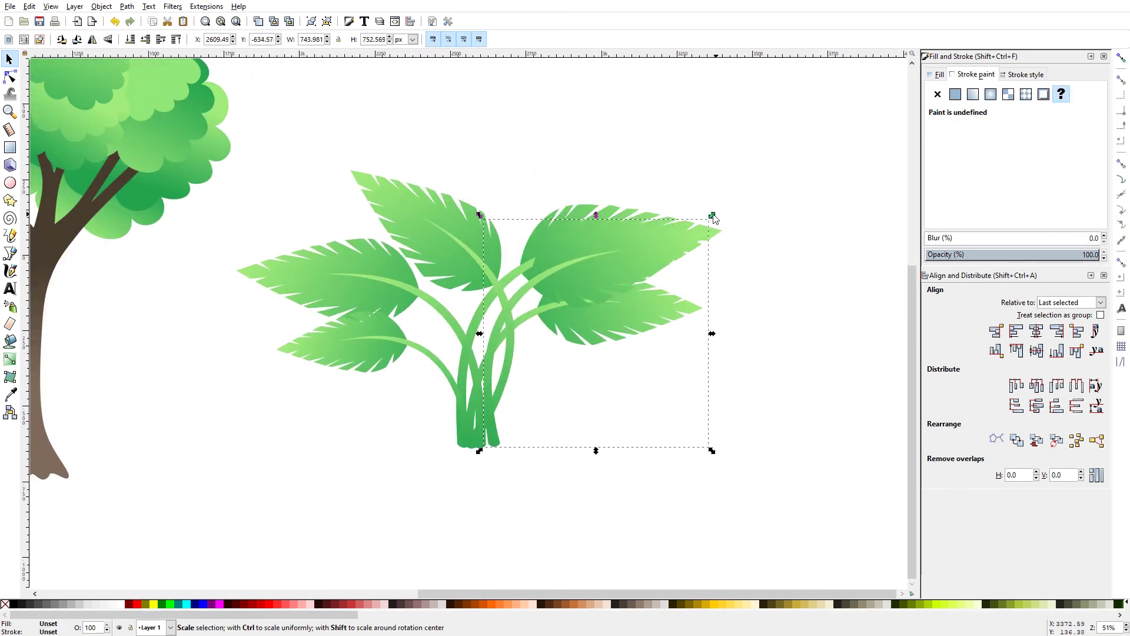
# Step: Shrink a leaf group to about half size and rotate it upright at the plant's centre
pyautogui.moveTo(714, 219); pyautogui.dragTo(597, 333)
pyautogui.scroll(1, 507, 387)
pyautogui.click(450, 317)
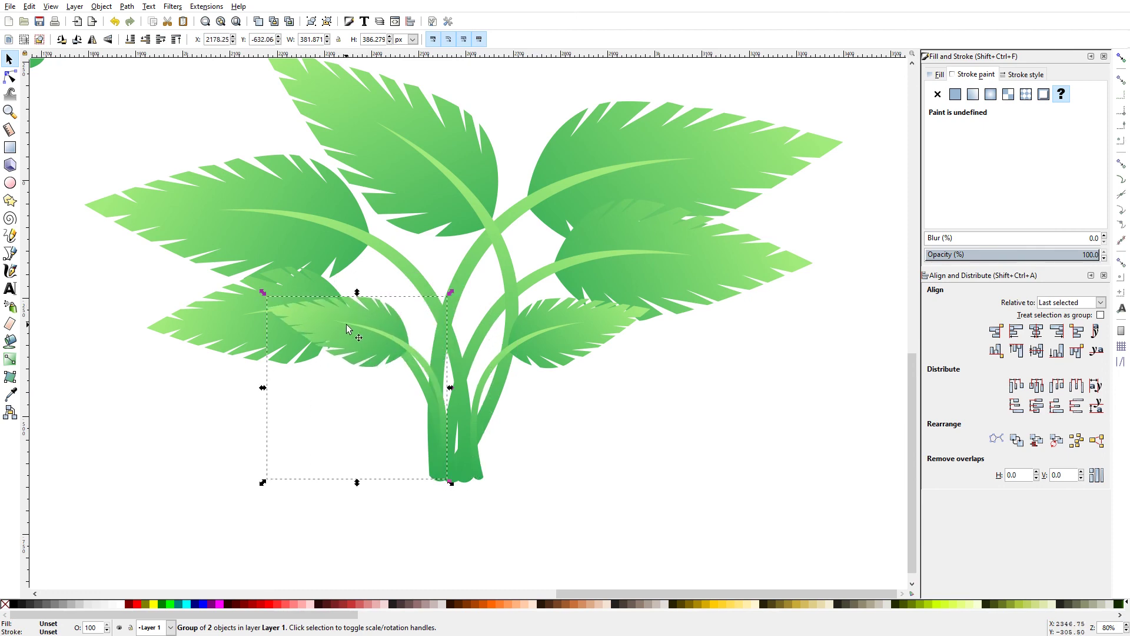
pyautogui.moveTo(331, 269); pyautogui.dragTo(400, 285)
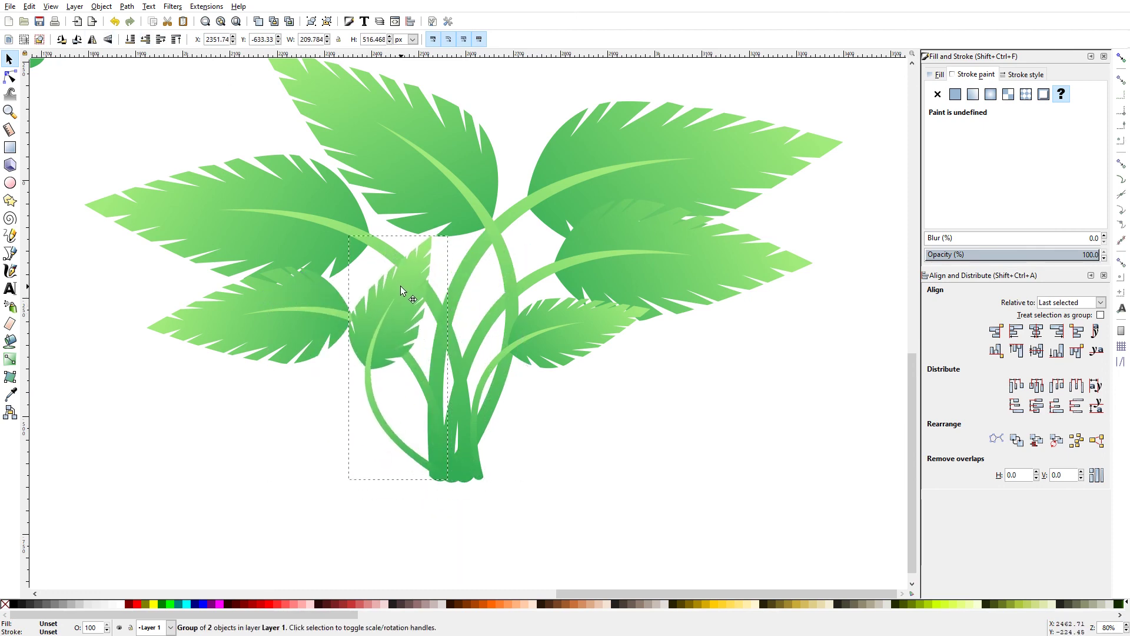
pyautogui.press('Escape')
pyautogui.scroll(-3, 464, 292)
pyautogui.click(497, 236)
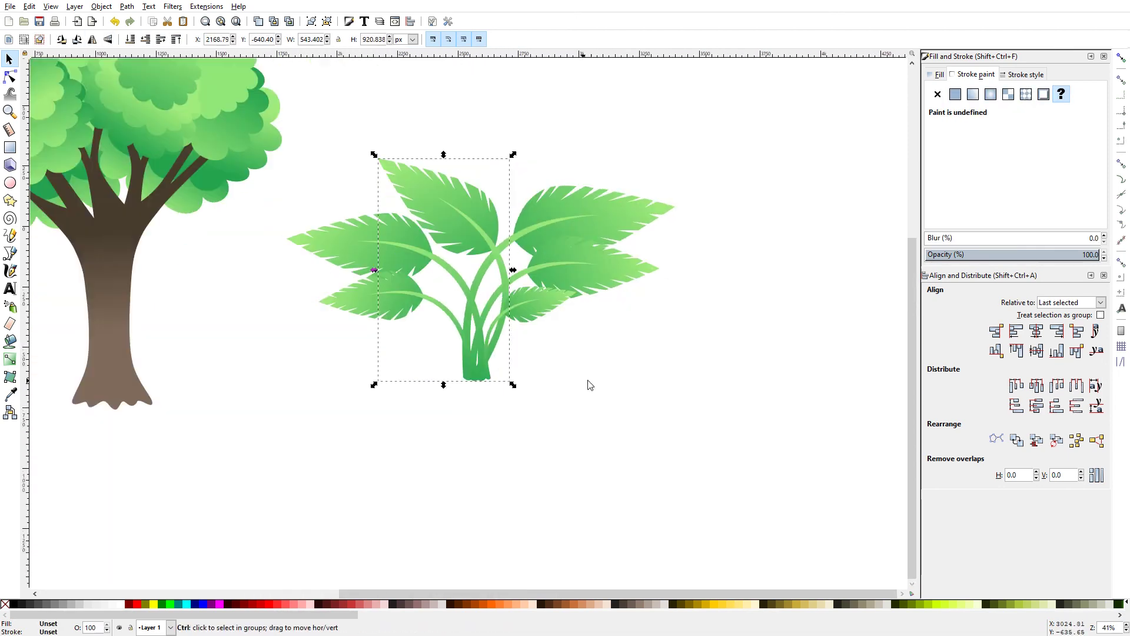
pyautogui.scroll(3, 587, 384)
# Step: Pull a single leaf out of the plant to work on it separately
pyautogui.keyDown('ctrl'); pyautogui.click(553, 467); pyautogui.keyUp('ctrl')
pyautogui.press(']')
pyautogui.press(']')
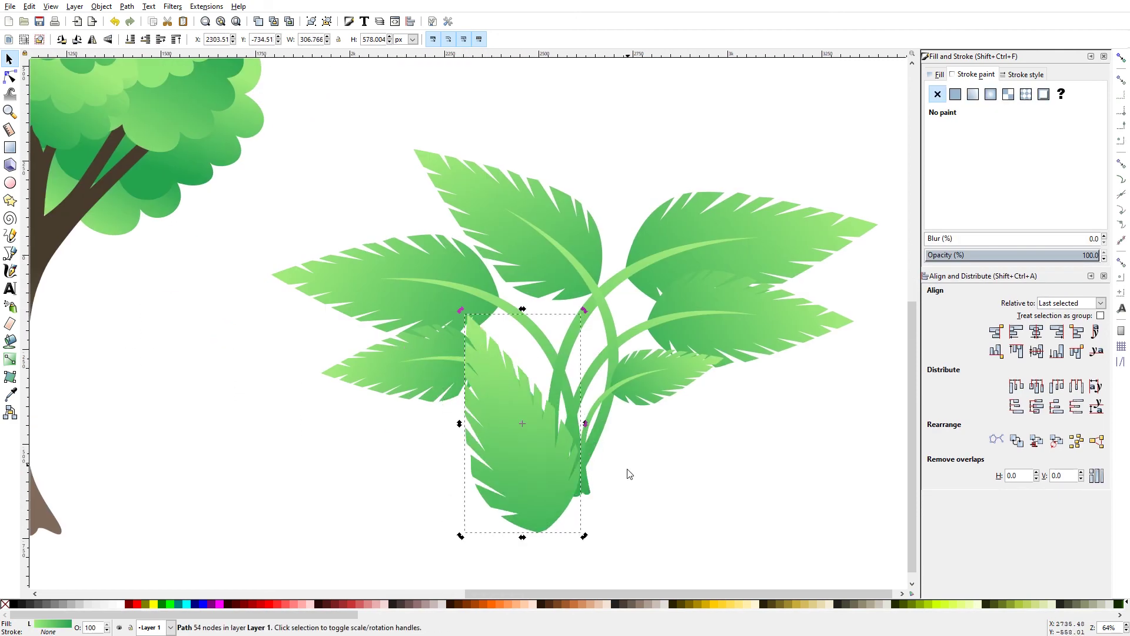
pyautogui.moveTo(625, 472); pyautogui.dragTo(494, 406)
pyautogui.scroll(3, 495, 512)
# Step: Draw a wedge-shaped vein on the leaf and fill it with the green gradient
pyautogui.press('b')
pyautogui.click(505, 484)
pyautogui.click(527, 477)
pyautogui.press('Return')
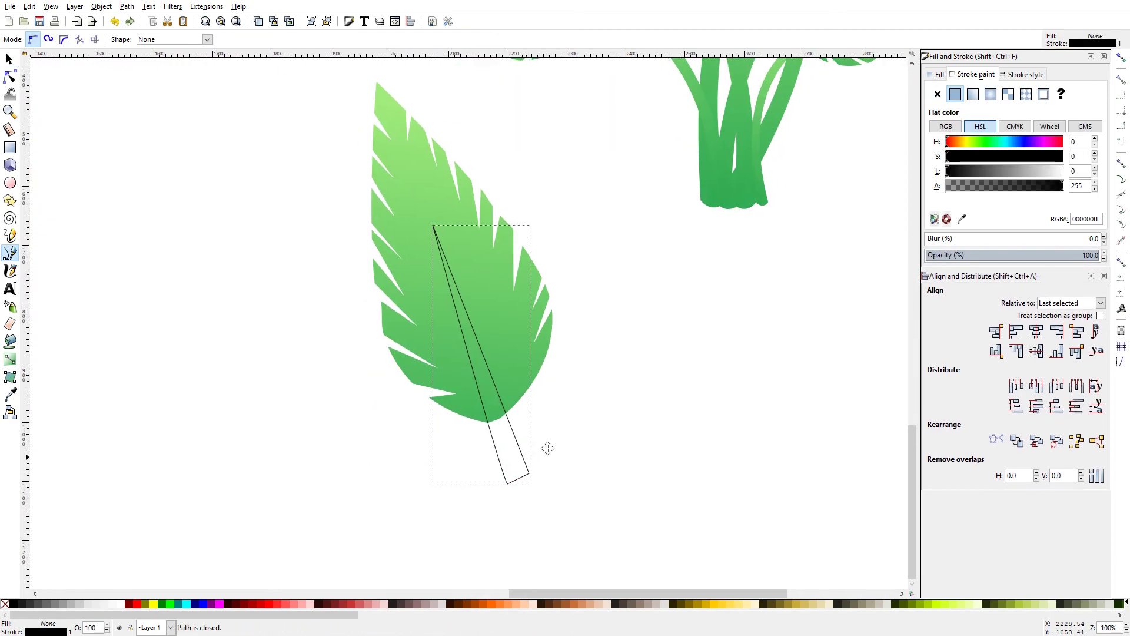
pyautogui.press('s')
pyautogui.click(973, 94)
pyautogui.click(976, 139)
# Step: Run the vein's gradient along the wedge with the Gradient tool and adjust its start stop
pyautogui.press('g')
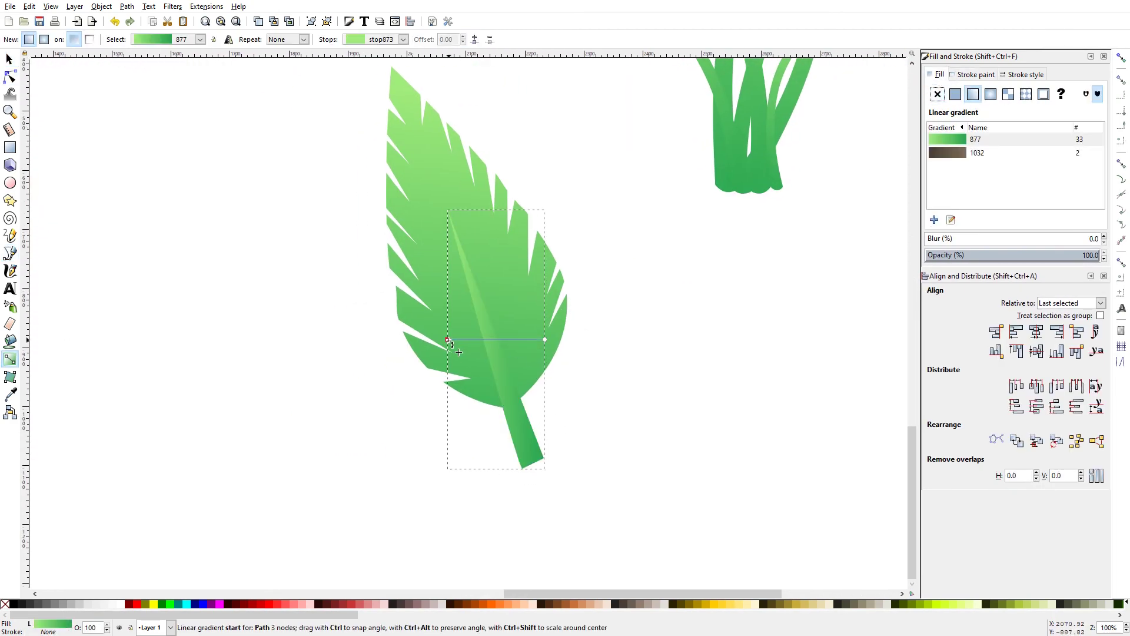
pyautogui.moveTo(532, 446); pyautogui.dragTo(490, 321)
pyautogui.click(533, 446)
pyautogui.scroll(2, 537, 450)
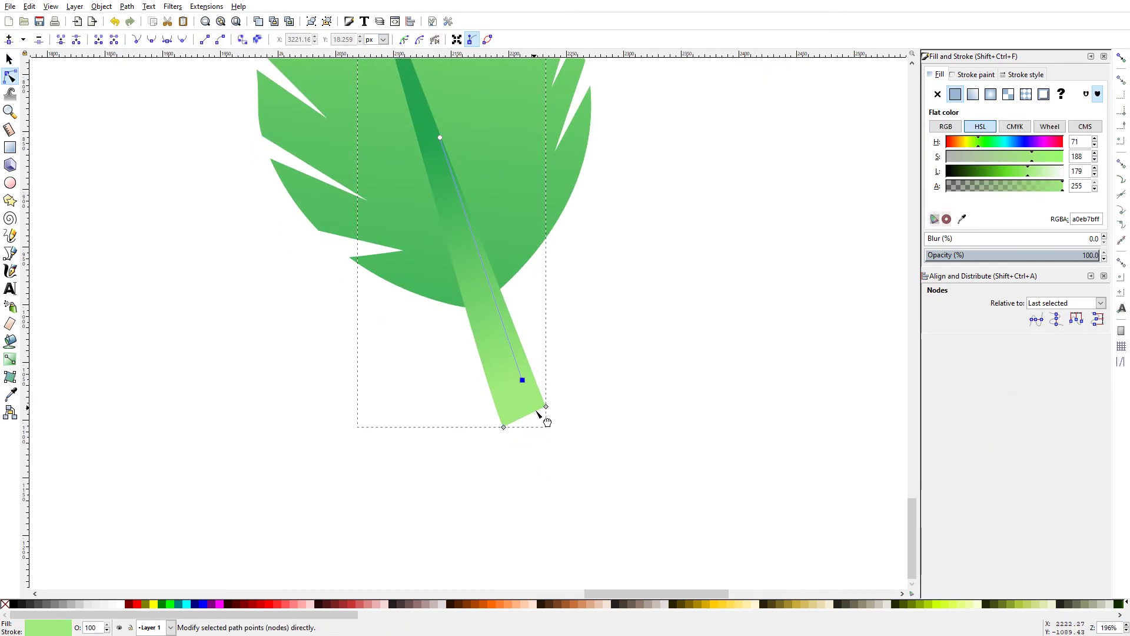
pyautogui.press('n')
pyautogui.scroll(-2, 542, 406)
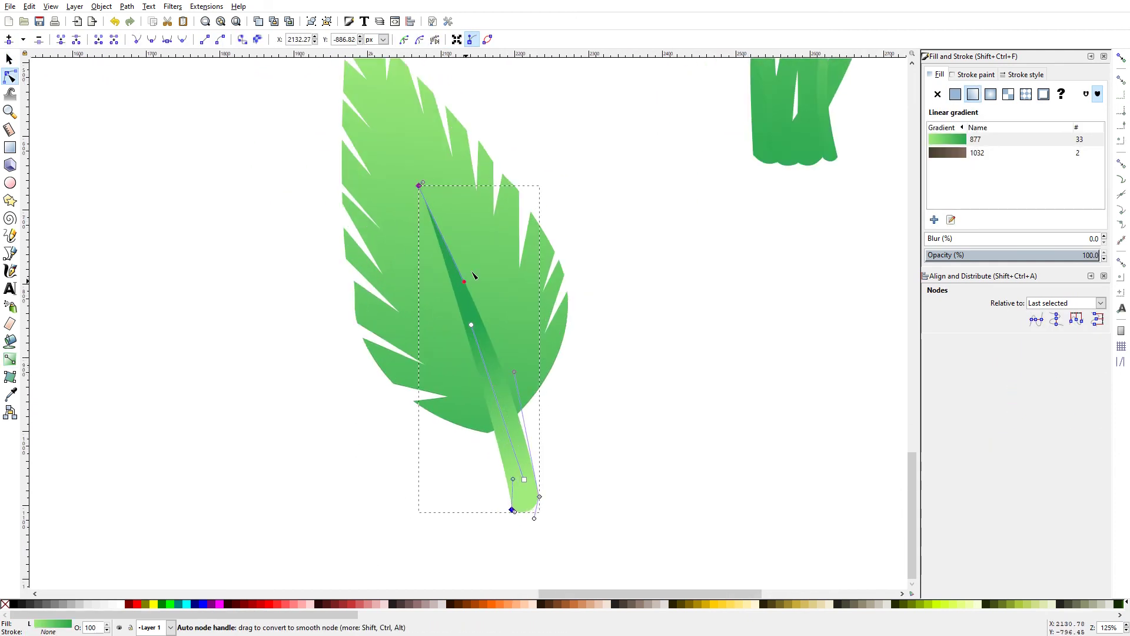
# Step: Group the vein wedge with its leaf and place the group over the plant
pyautogui.press('s')
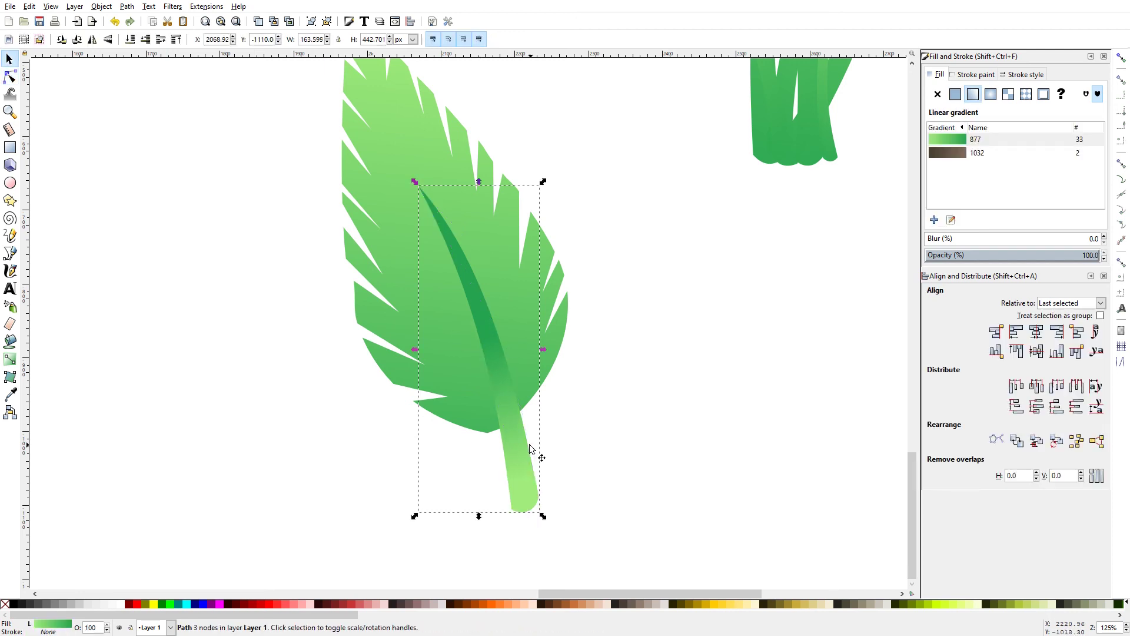
pyautogui.hotkey('ctrl', 'g')
pyautogui.scroll(-2, 585, 396)
pyautogui.scroll(1, 594, 431)
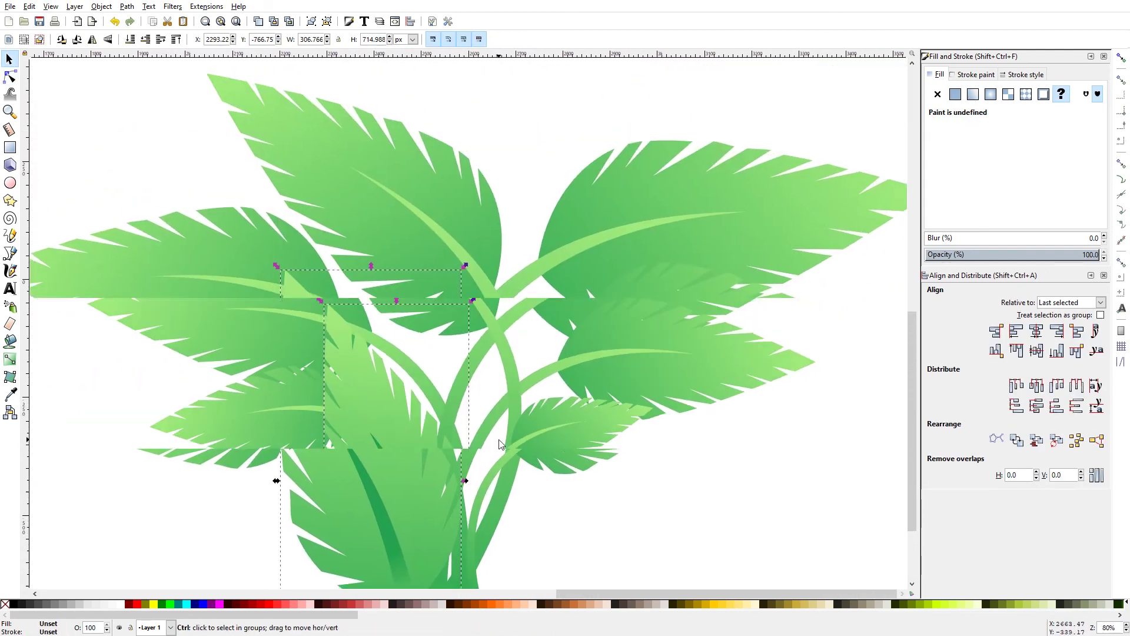
pyautogui.moveTo(554, 209); pyautogui.dragTo(471, 396)
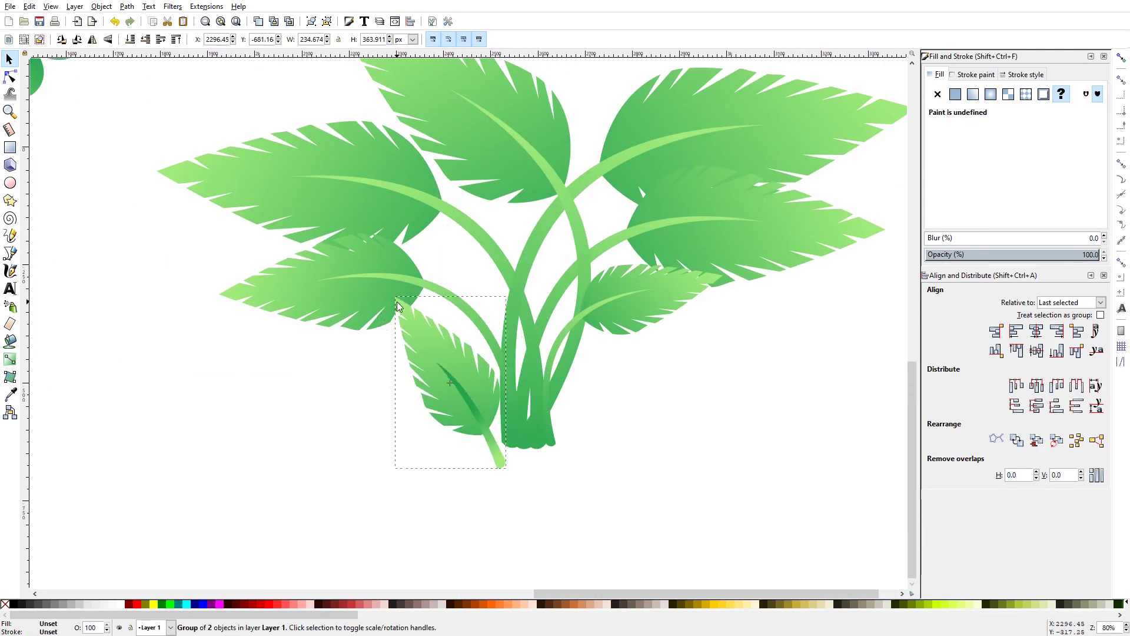
# Step: Rotate the leaf group upright, shift it right and stretch it taller
pyautogui.press('[')
pyautogui.scroll(1, 511, 390)
pyautogui.press(']')
pyautogui.press(']')
pyautogui.moveTo(429, 328); pyautogui.dragTo(574, 345)
pyautogui.scroll(-1, 524, 393)
pyautogui.moveTo(510, 309); pyautogui.dragTo(529, 199)
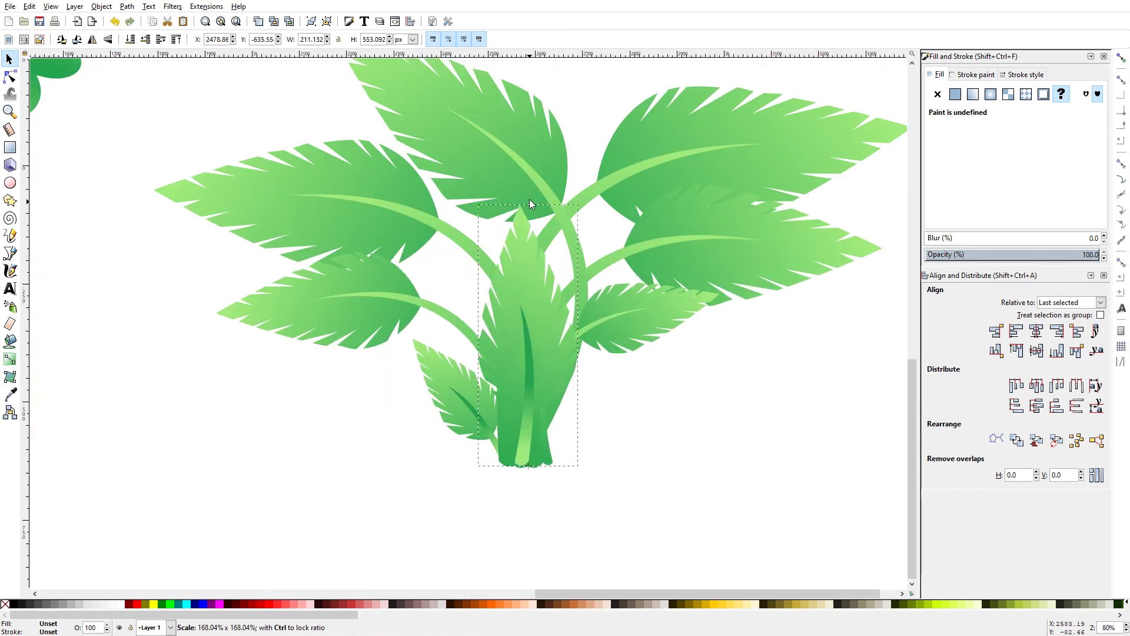
# Step: Rotate the small left leaf group so it lies flatter
pyautogui.click(460, 399)
pyautogui.press('[')
pyautogui.press('[')
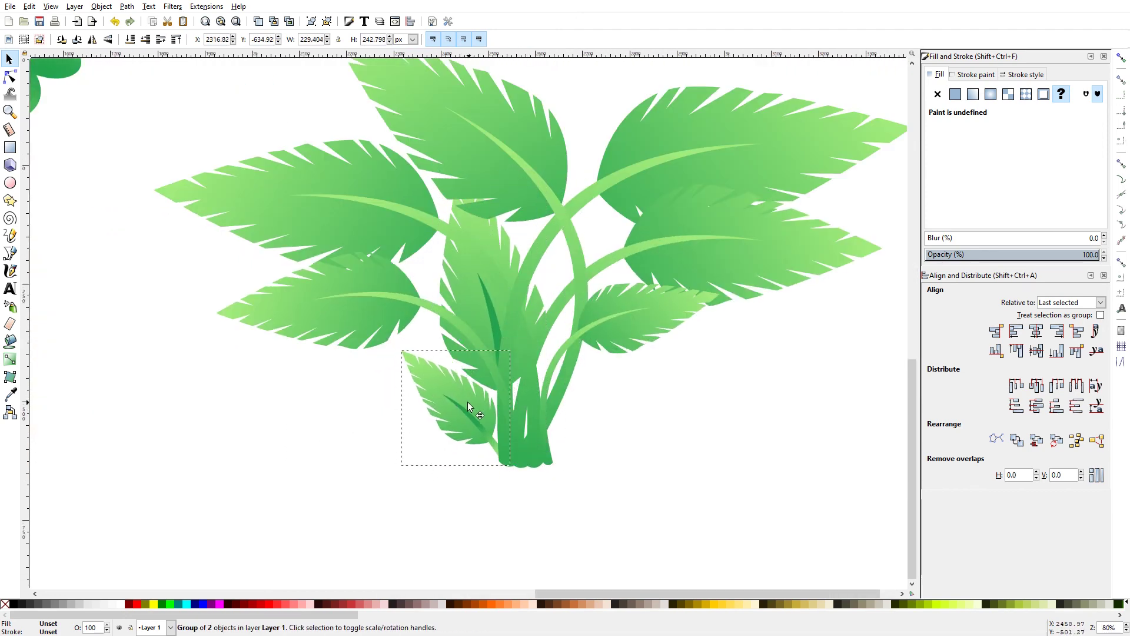
pyautogui.press('Escape')
pyautogui.scroll(-1, 540, 375)
pyautogui.scroll(1, 540, 375)
# Step: Shrink the stem leaf group and move it to the left
pyautogui.click(540, 375)
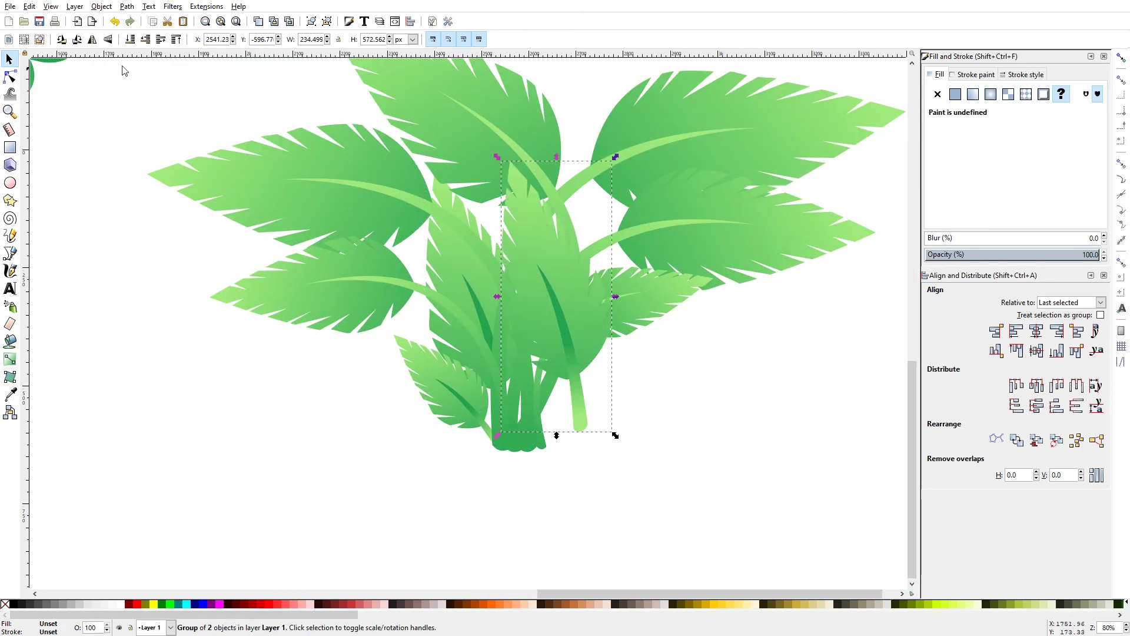
pyautogui.moveTo(621, 167); pyautogui.dragTo(589, 200)
pyautogui.scroll(1, 606, 405)
pyautogui.moveTo(605, 404); pyautogui.dragTo(447, 304)
pyautogui.press('Escape')
pyautogui.scroll(-3, 494, 306)
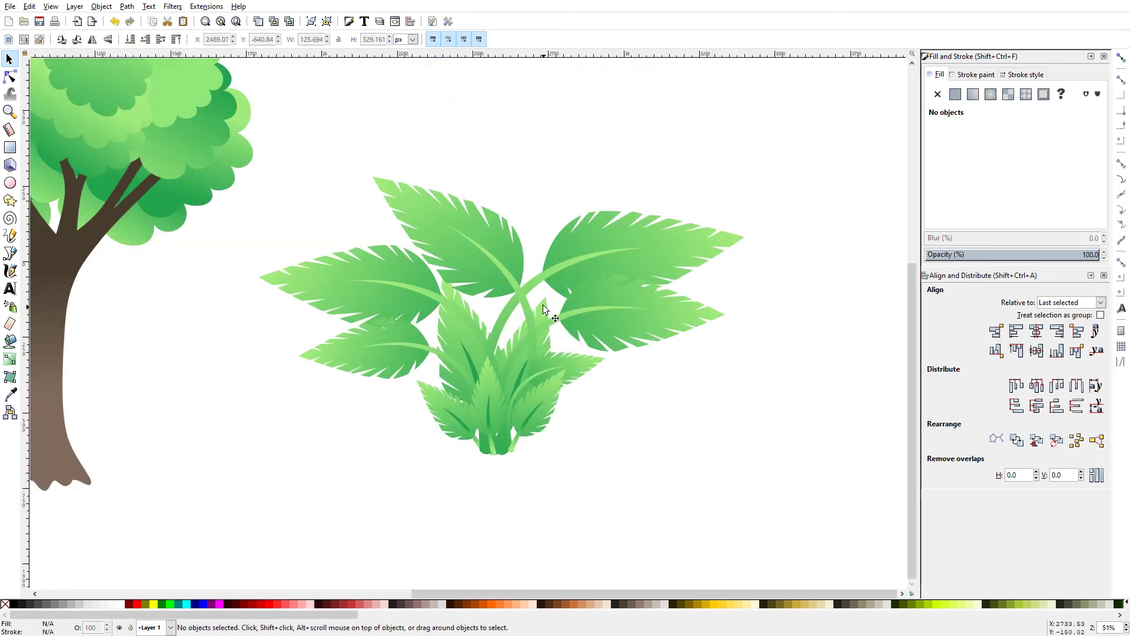
# Step: Resize the tall leaf group, shrink the larger one and rescale the left leaves
pyautogui.click(542, 305)
pyautogui.moveTo(520, 290)
pyautogui.mouseDown()
pyautogui.moveTo(530, 87)
pyautogui.moveTo(518, 270)
pyautogui.mouseUp()
pyautogui.click(441, 146)
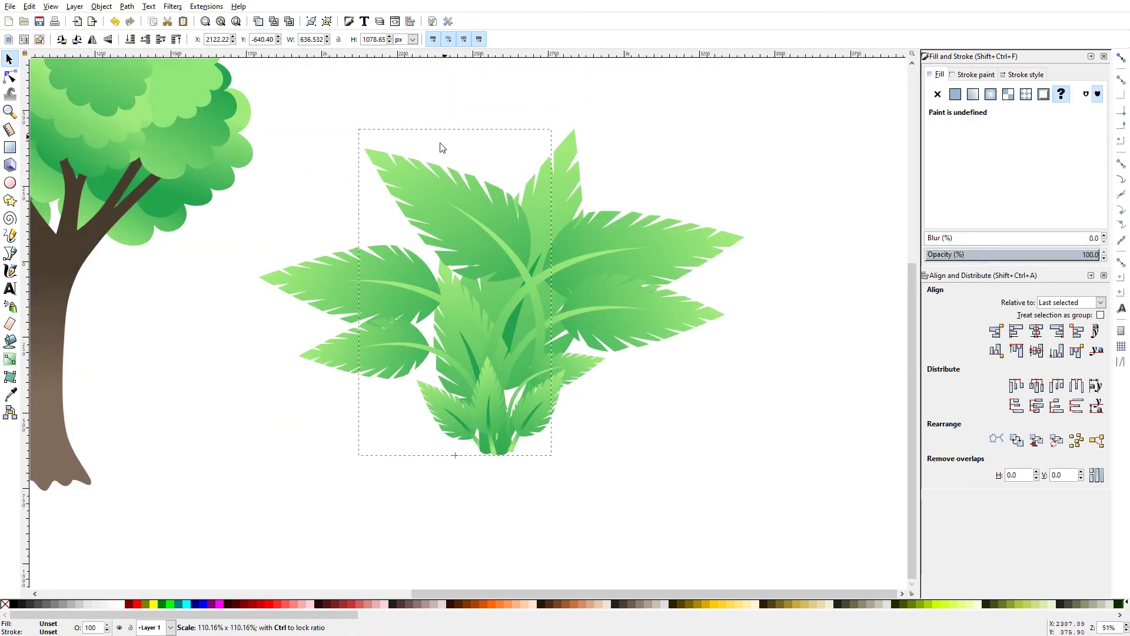
pyautogui.moveTo(550, 131); pyautogui.dragTo(603, 289)
pyautogui.moveTo(259, 247); pyautogui.dragTo(369, 150)
# Step: Shrink the right leaf group to suit the bush
pyautogui.click(518, 236)
pyautogui.click(648, 248)
pyautogui.moveTo(610, 215); pyautogui.dragTo(603, 285)
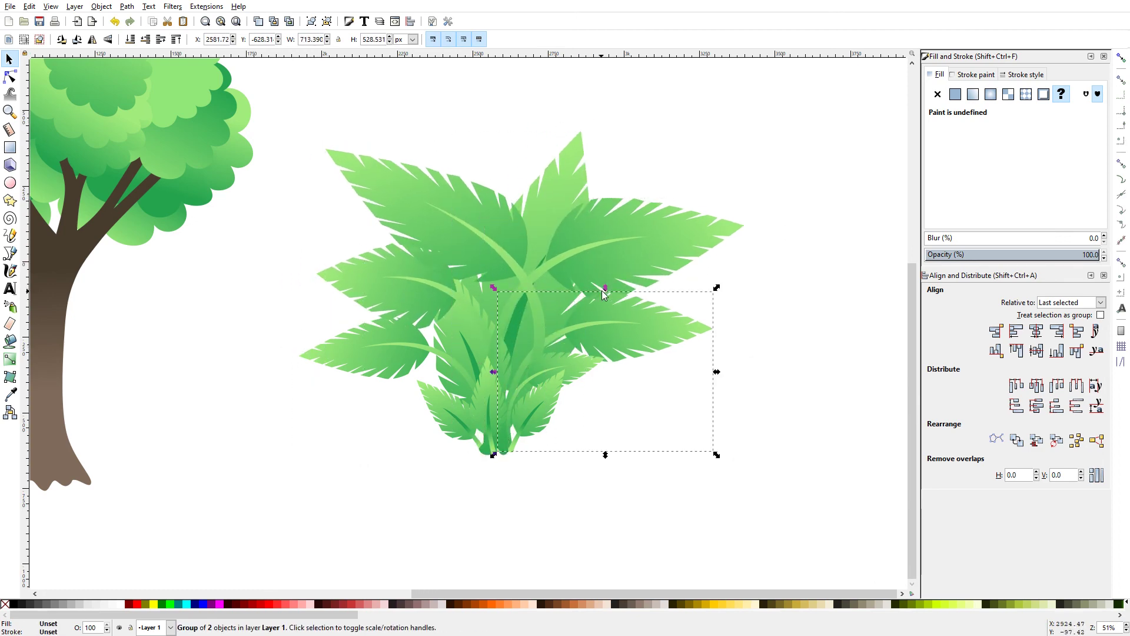
pyautogui.scroll(-2, 556, 296)
pyautogui.scroll(3, 556, 296)
pyautogui.click(518, 265)
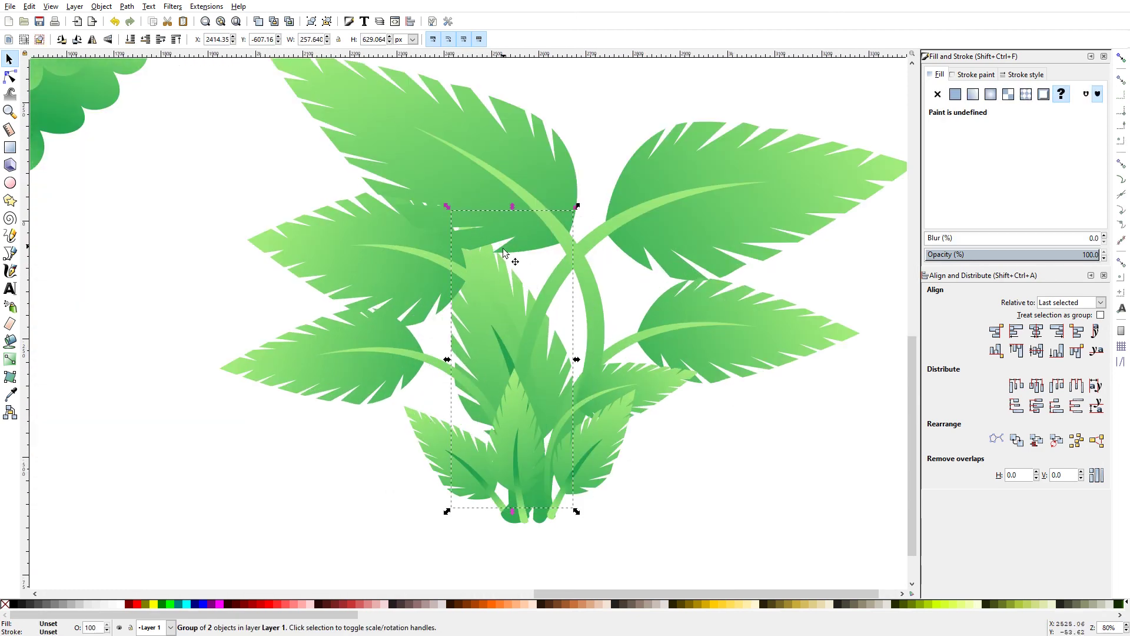
# Step: Redraw the gradients on two individual leaf paths
pyautogui.press('g')
pyautogui.click(433, 237)
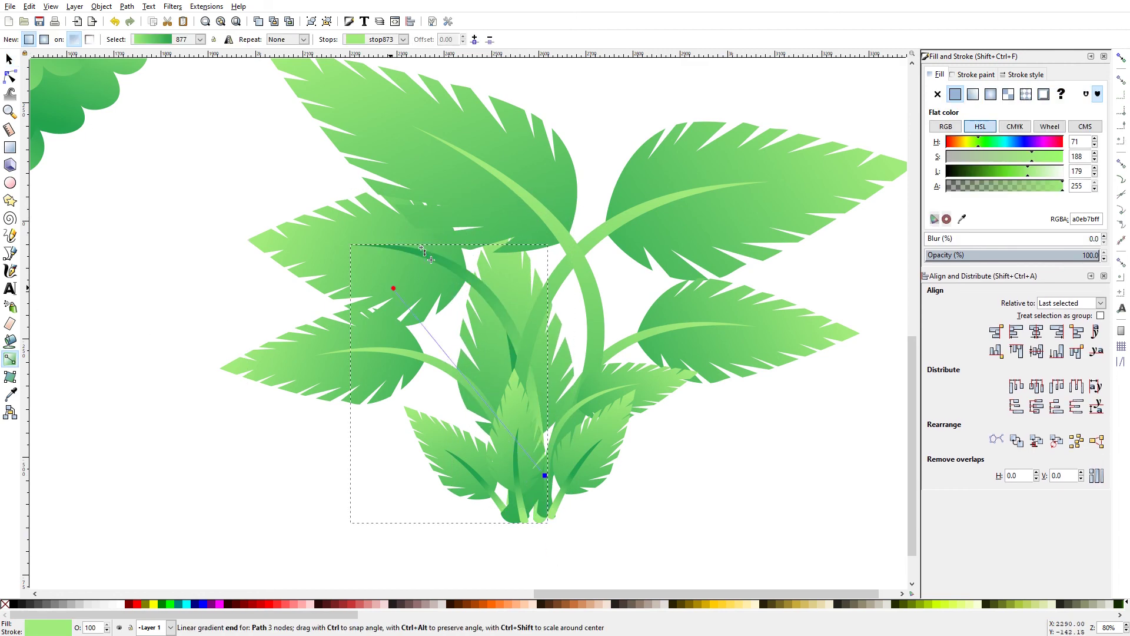
pyautogui.moveTo(419, 263); pyautogui.dragTo(449, 269)
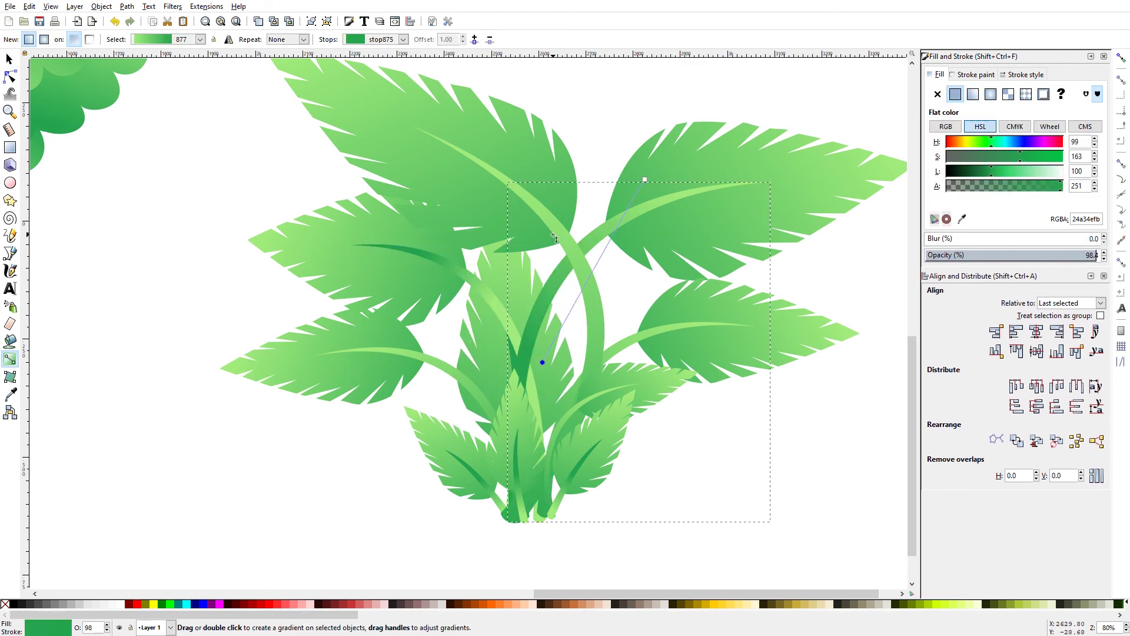
pyautogui.click(393, 334)
pyautogui.moveTo(393, 335); pyautogui.dragTo(534, 535)
pyautogui.scroll(-3, 544, 548)
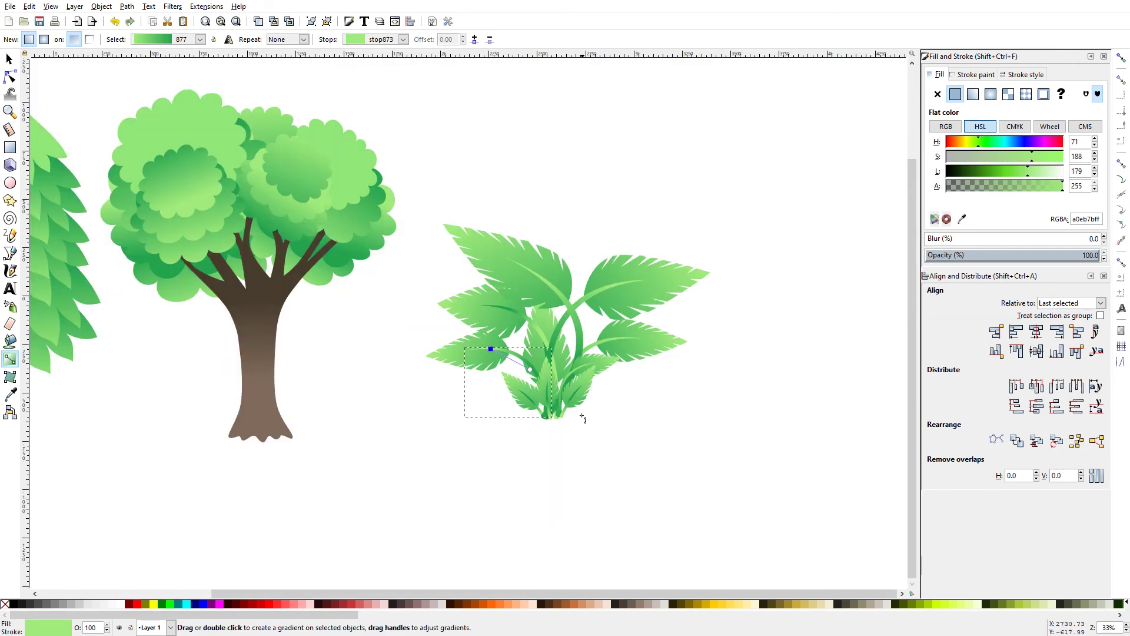
pyautogui.scroll(3, 492, 346)
# Step: Nudge the centre leaf group slightly into place
pyautogui.press('s')
pyautogui.click(584, 379)
pyautogui.scroll(-2, 524, 264)
pyautogui.moveTo(516, 325); pyautogui.dragTo(518, 328)
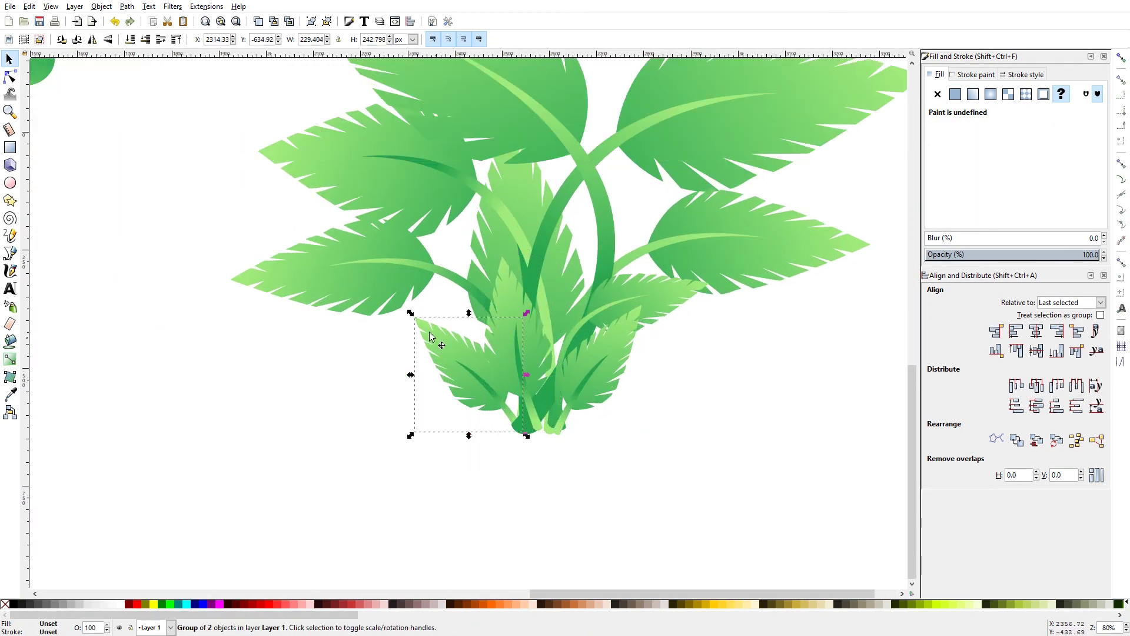
pyautogui.click(554, 408)
pyautogui.scroll(-1, 541, 377)
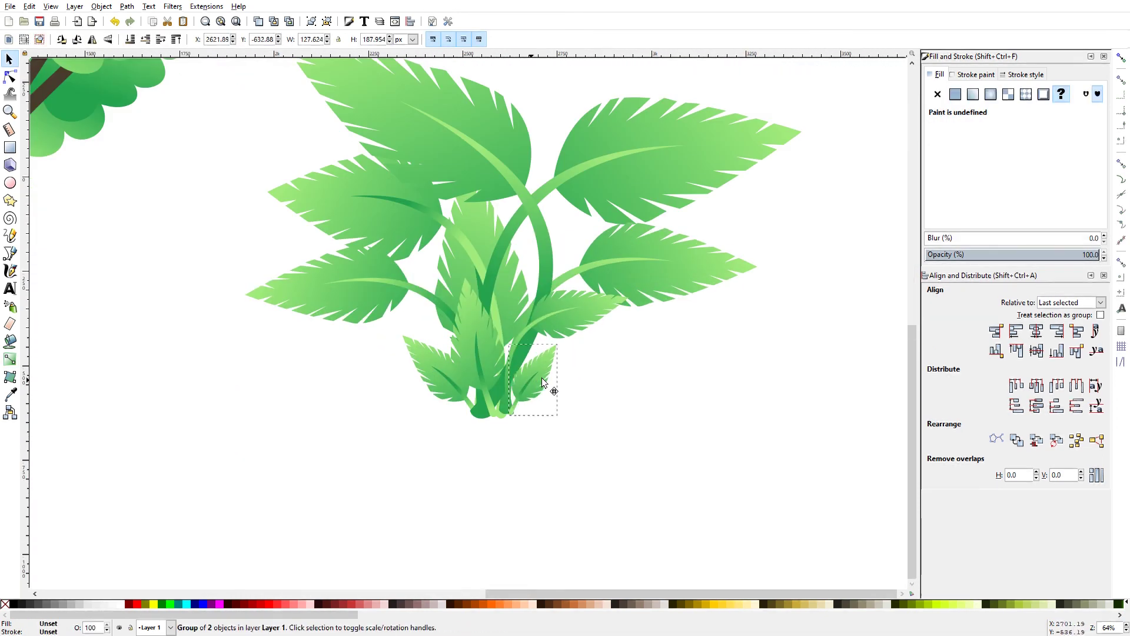
# Step: Check the lower-left, centre and whole-plant groups by selecting each in turn
pyautogui.click(407, 349)
pyautogui.scroll(2, 408, 348)
pyautogui.scroll(-2, 507, 314)
pyautogui.click(525, 280)
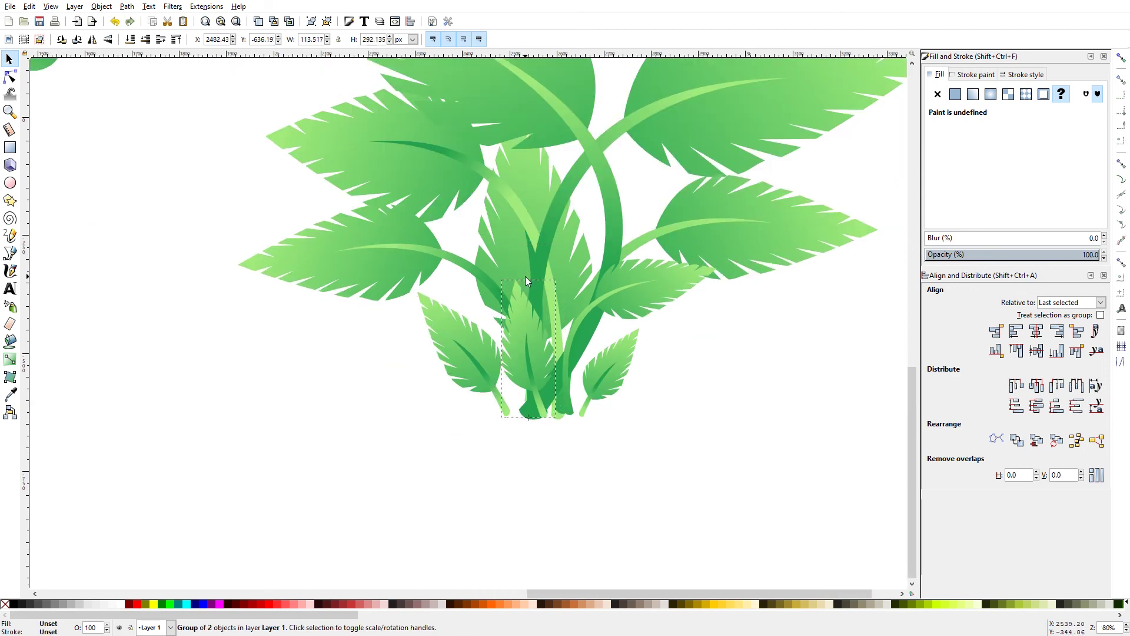
pyautogui.scroll(1, 498, 404)
pyautogui.click(498, 404)
pyautogui.scroll(-3, 498, 404)
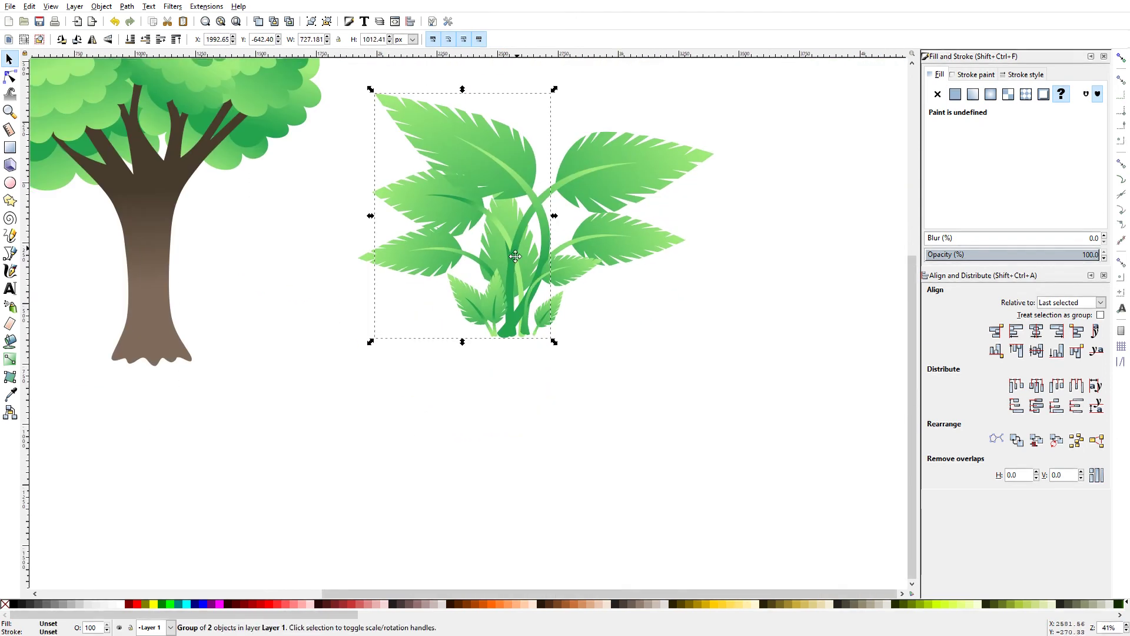
pyautogui.scroll(2, 679, 342)
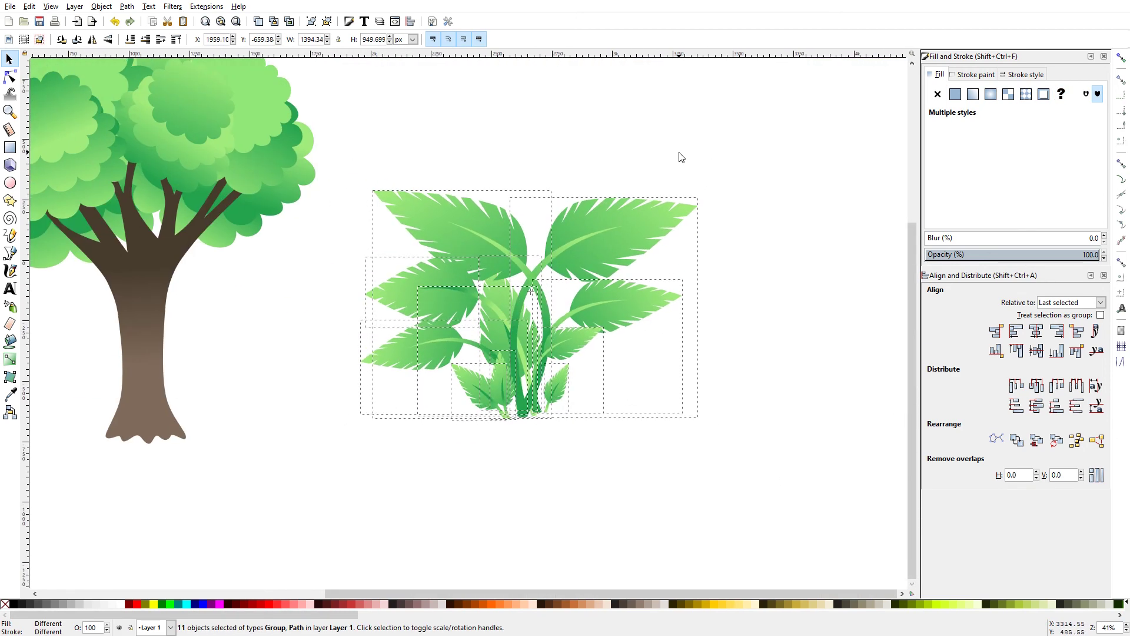
# Step: Raise the small centre leaf groups so a tall leaf rises above the plant
pyautogui.click(681, 156)
pyautogui.scroll(1, 539, 303)
pyautogui.moveTo(540, 302); pyautogui.dragTo(542, 177)
pyautogui.scroll(2, 543, 177)
pyautogui.moveTo(531, 354); pyautogui.dragTo(531, 322)
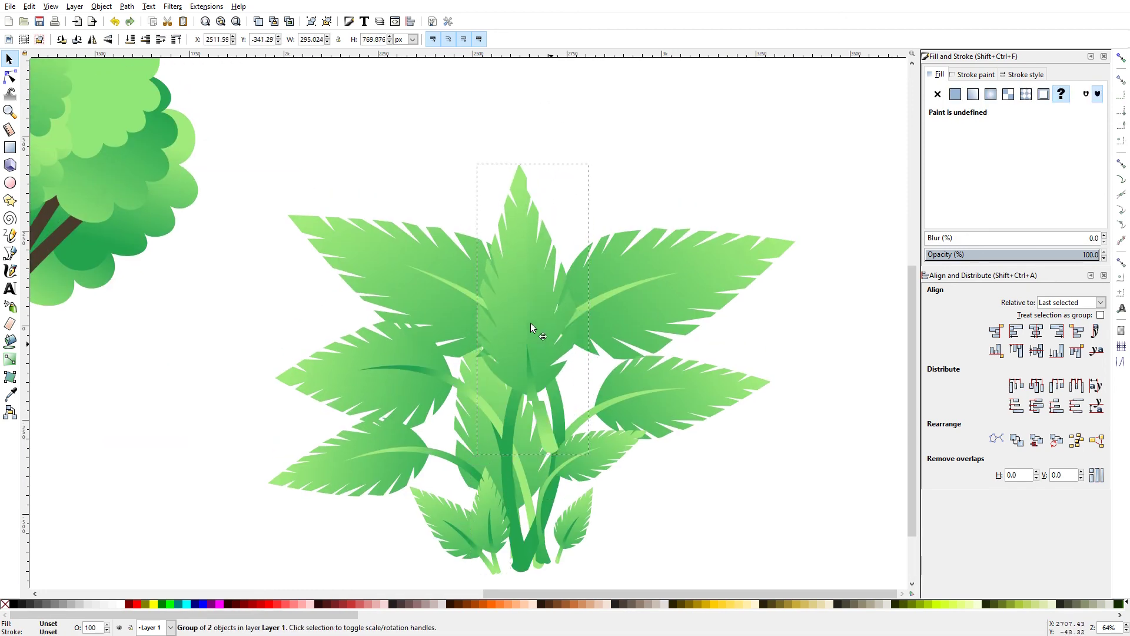
pyautogui.scroll(-2, 531, 323)
pyautogui.moveTo(554, 248); pyautogui.dragTo(568, 225)
# Step: Draw a fresh gradient along a single upright leaf path
pyautogui.scroll(1, 563, 294)
pyautogui.keyDown('ctrl'); pyautogui.click(562, 293); pyautogui.keyUp('ctrl')
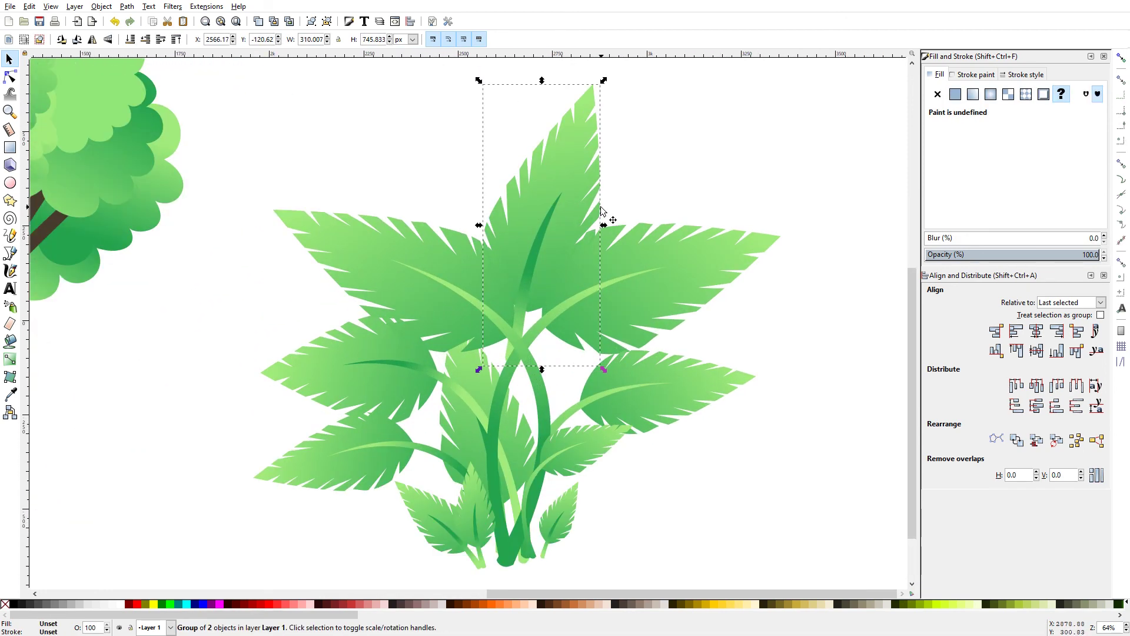
pyautogui.scroll(1, 562, 293)
pyautogui.press('g')
pyautogui.moveTo(546, 328); pyautogui.dragTo(586, 135)
# Step: Extend the bottom of the curved stem path downward
pyautogui.press('n')
pyautogui.scroll(-2, 530, 264)
pyautogui.click(487, 323)
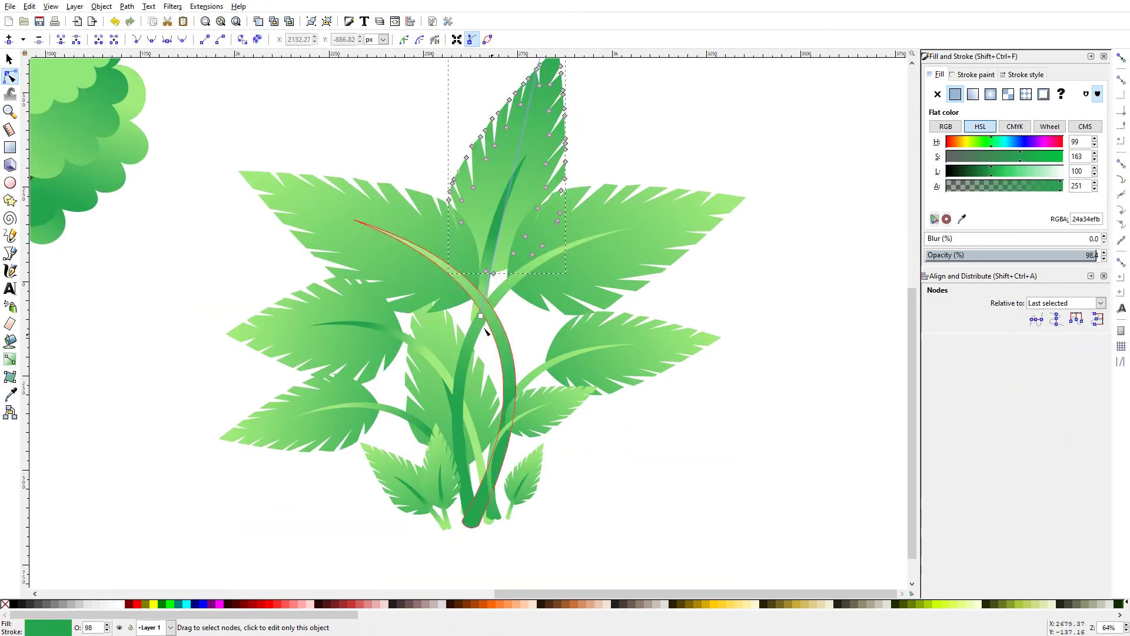
pyautogui.scroll(1, 497, 279)
pyautogui.moveTo(470, 262); pyautogui.dragTo(478, 465)
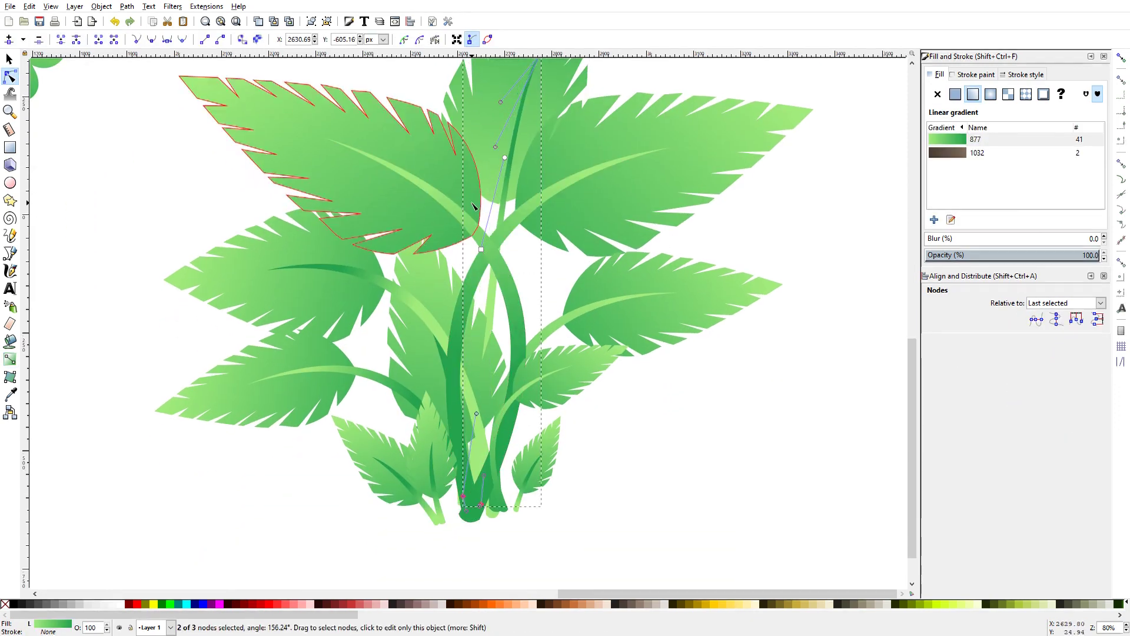
pyautogui.scroll(2, 502, 211)
pyautogui.scroll(-2, 514, 323)
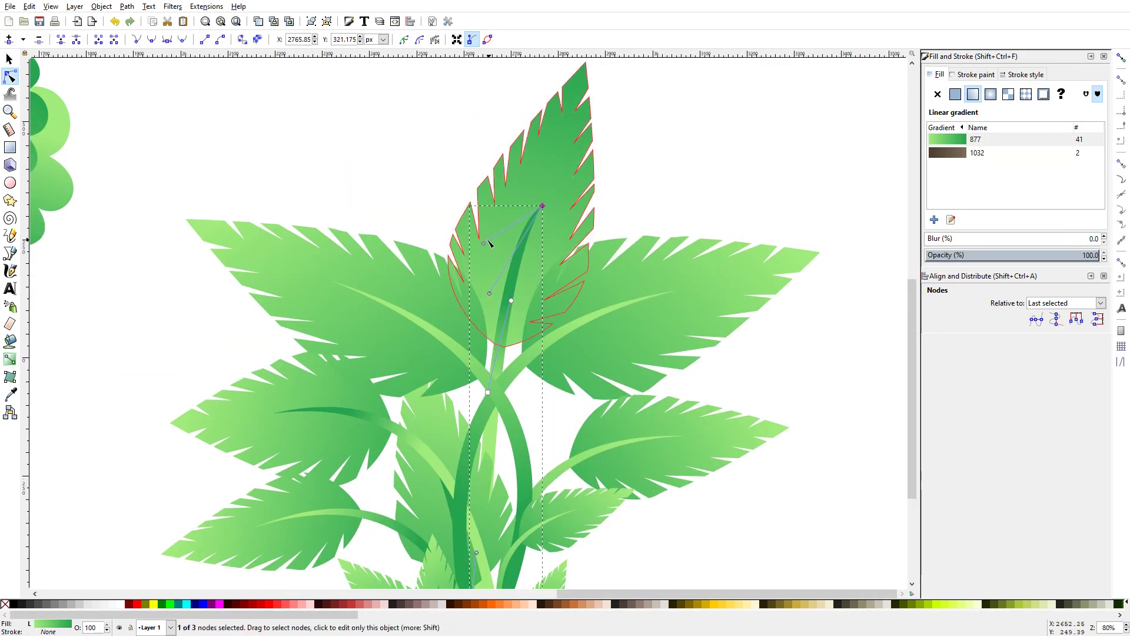
# Step: Verify the leaf groups and the whole 12-object plant group by selecting them
pyautogui.press('s')
pyautogui.press('Escape')
pyautogui.press('Tab')
pyautogui.press('Tab')
pyautogui.press('Tab')
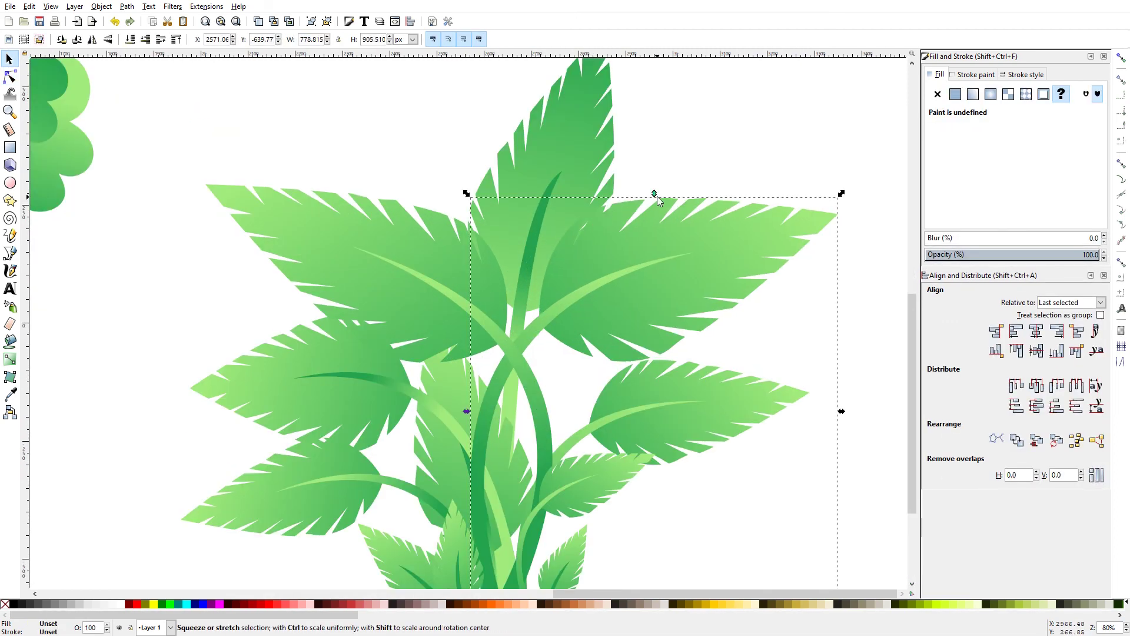
pyautogui.press('Escape')
pyautogui.scroll(-4, 596, 166)
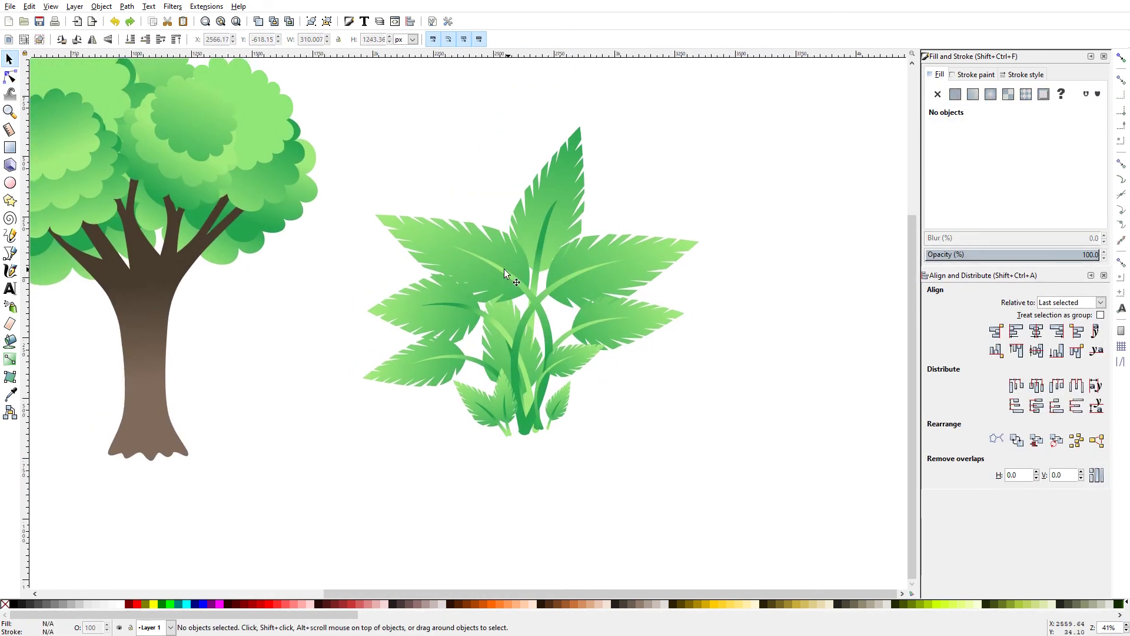
pyautogui.click(538, 327)
pyautogui.scroll(1, 526, 290)
pyautogui.press('Escape')
pyautogui.click(595, 252)
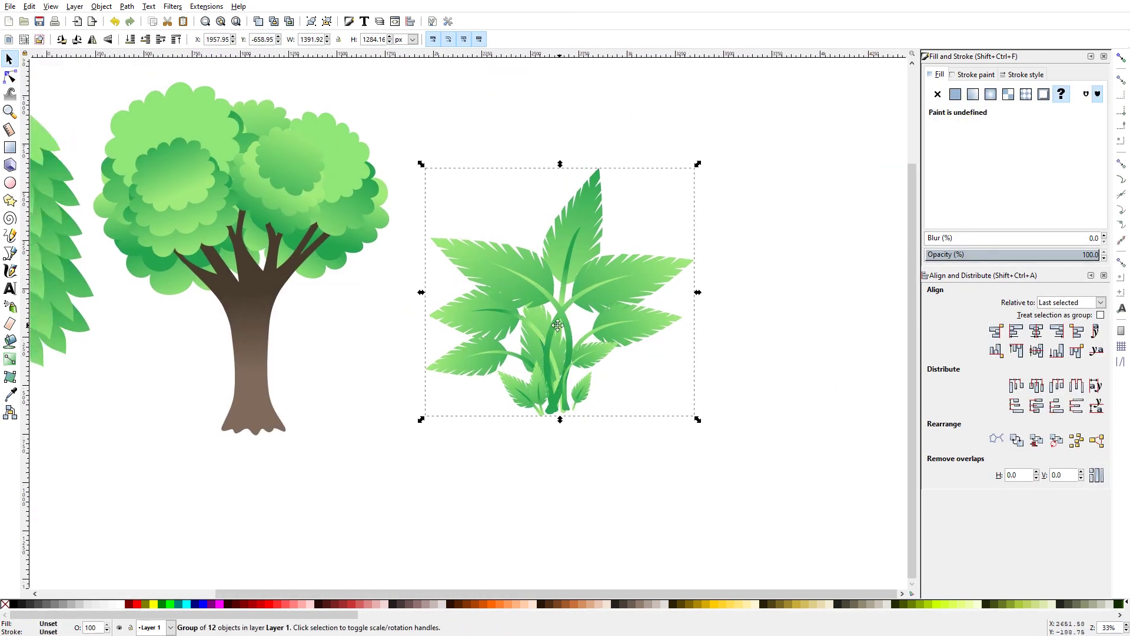
pyautogui.scroll(2, 595, 253)
pyautogui.scroll(-3, 550, 189)
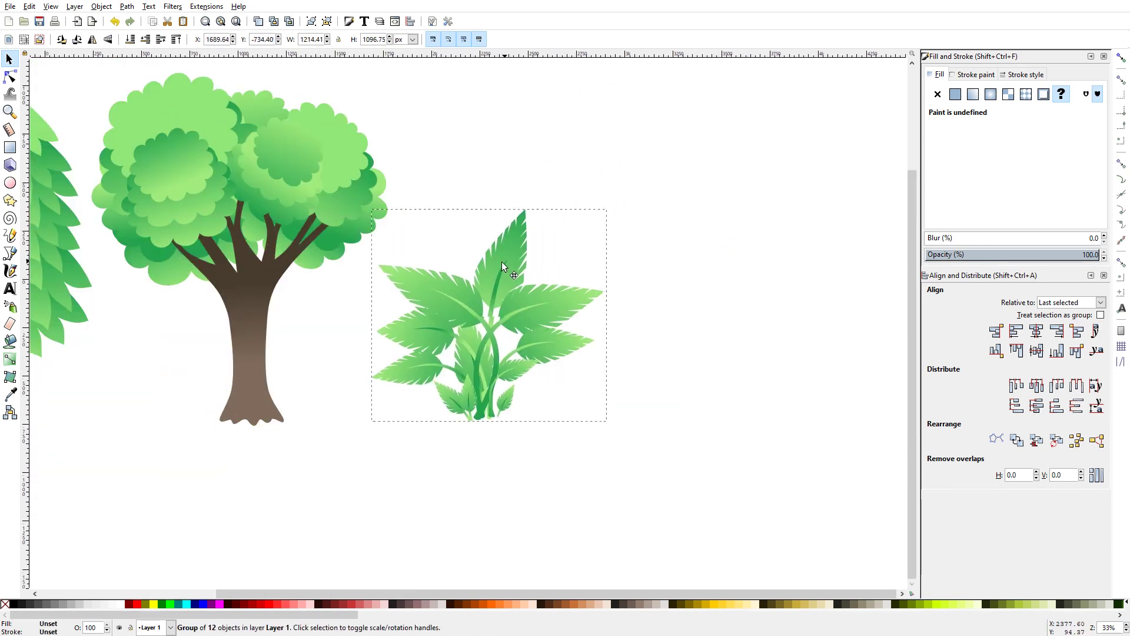
# Step: Deselect everything and leave full-screen view with F11
pyautogui.press('Escape')
pyautogui.scroll(3, 537, 304)
pyautogui.press('F11')
pyautogui.scroll(-1, 636, 356)
pyautogui.hscroll(3, 467, 298)
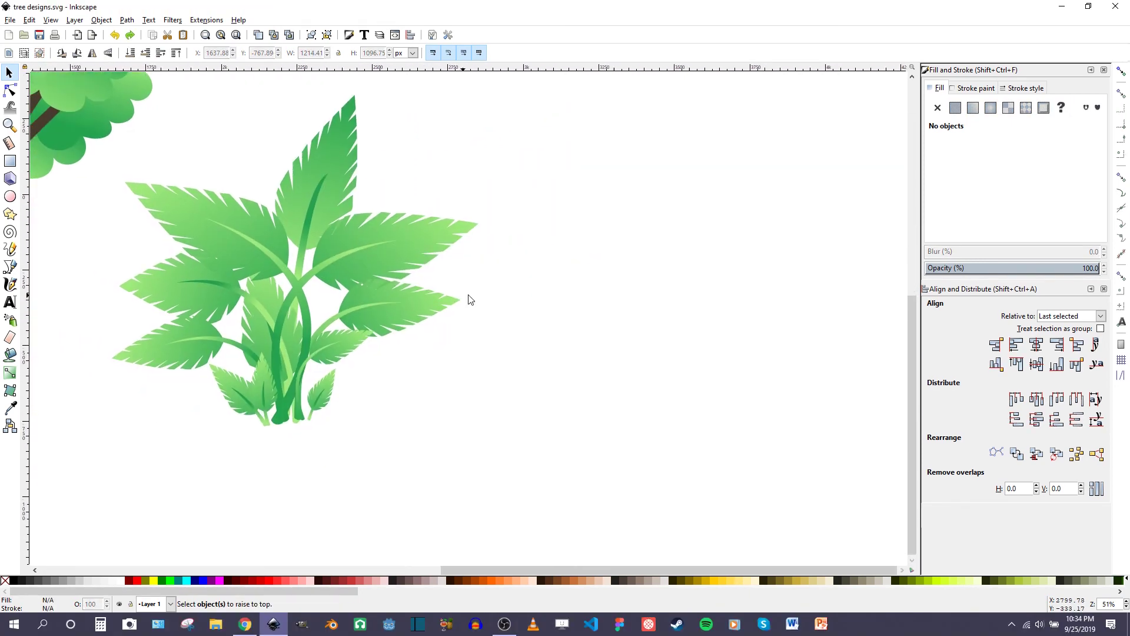
# Step: Draw a closed Bezier outline for the grass blade with a curved bottom
pyautogui.press('b')
pyautogui.hscroll(3, 598, 338)
pyautogui.scroll(1, 426, 422)
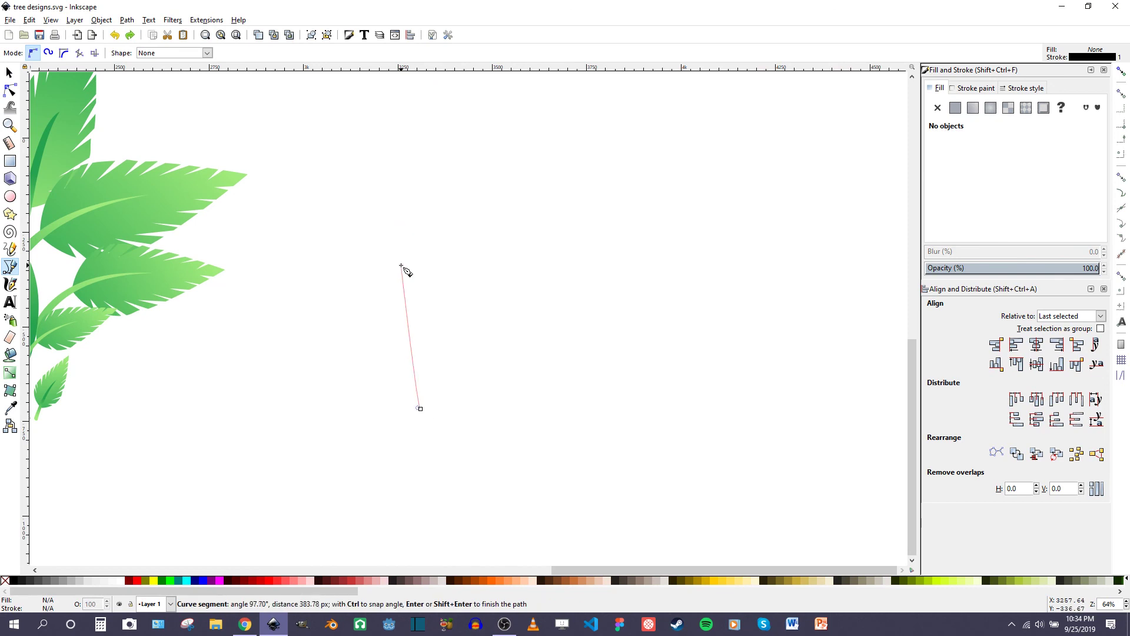
pyautogui.click(436, 409)
pyautogui.moveTo(420, 409); pyautogui.dragTo(414, 404)
# Step: Shape the blade's sides with the Node tool, undoing one curve change and reworking the top nodes
pyautogui.press('n')
pyautogui.scroll(3, 448, 412)
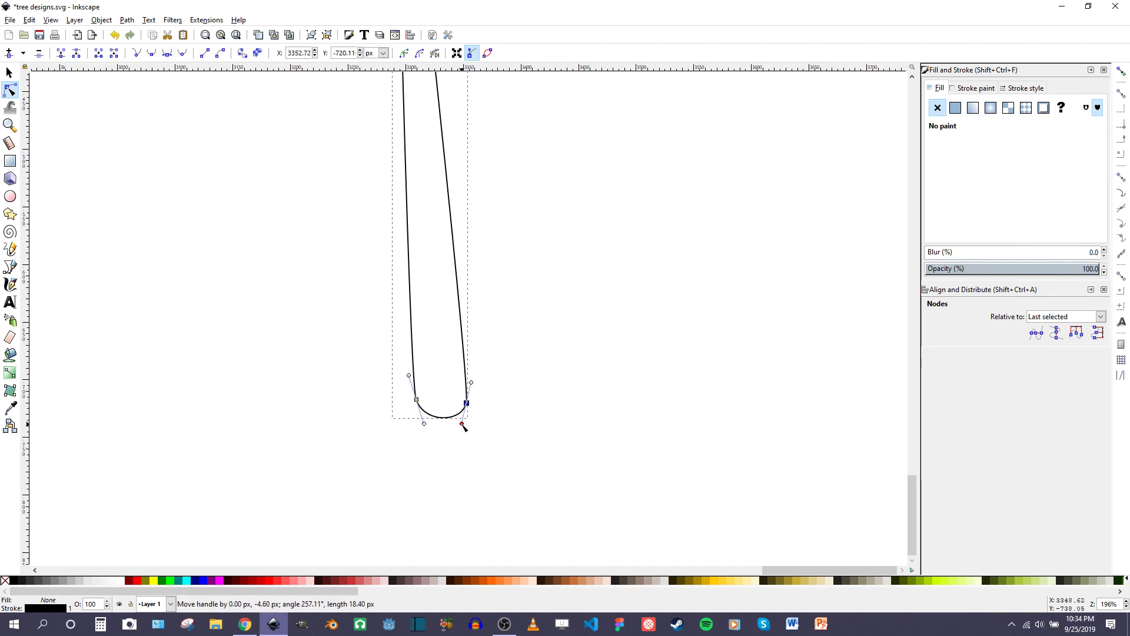
pyautogui.scroll(-2, 447, 401)
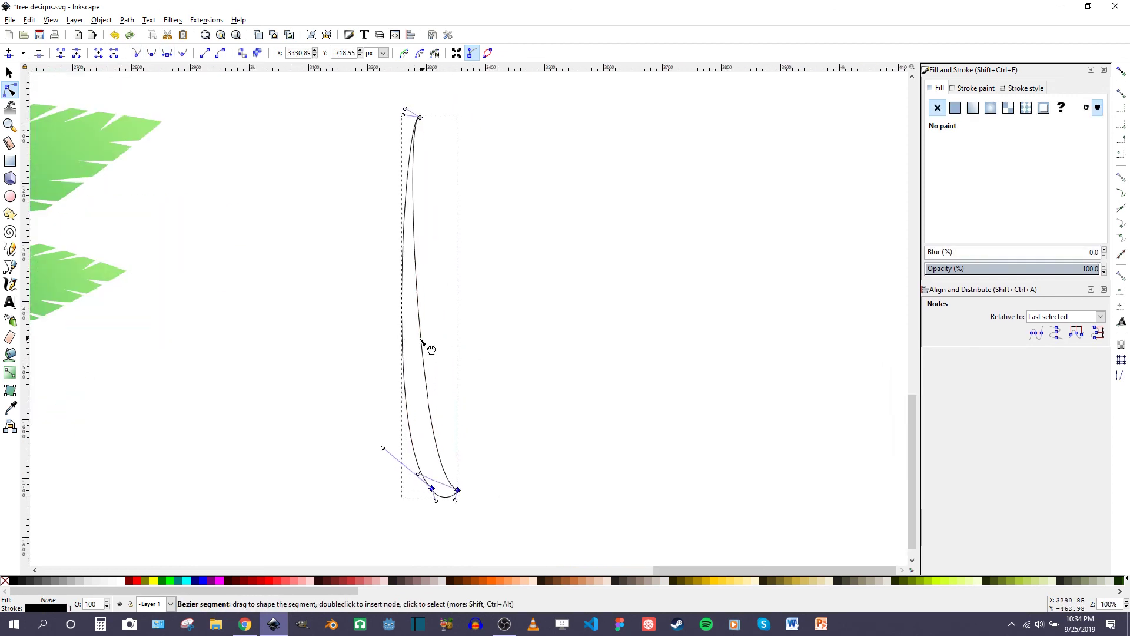
pyautogui.press('s')
pyautogui.hotkey('ctrl', 'z')
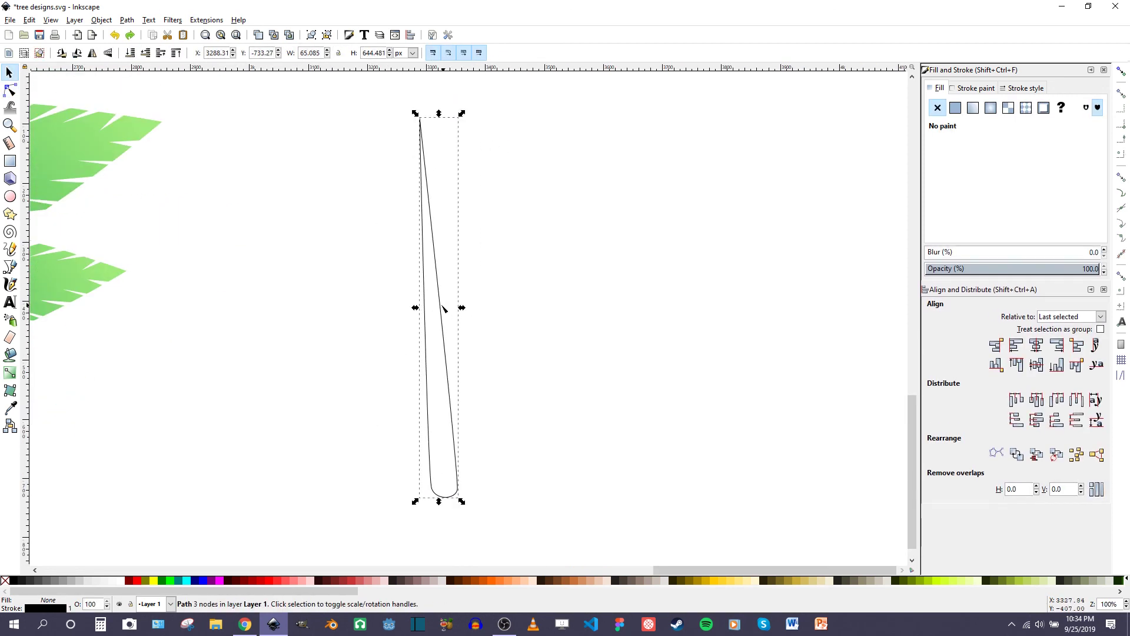
pyautogui.press('n')
pyautogui.moveTo(396, 103); pyautogui.dragTo(465, 225)
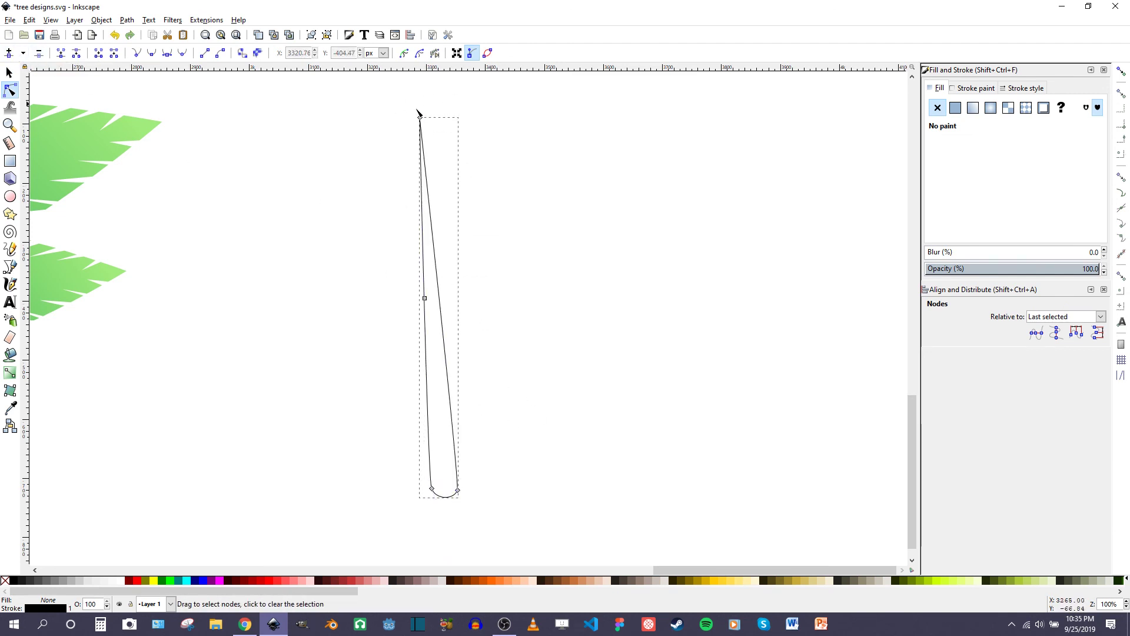
pyautogui.press('Escape')
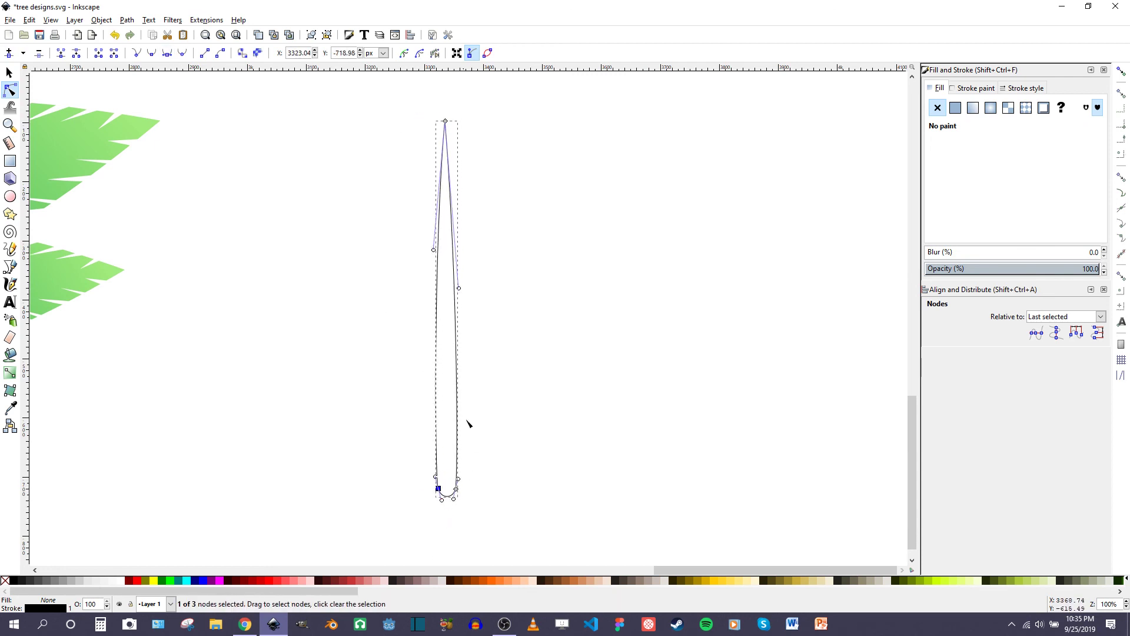
pyautogui.press('Escape')
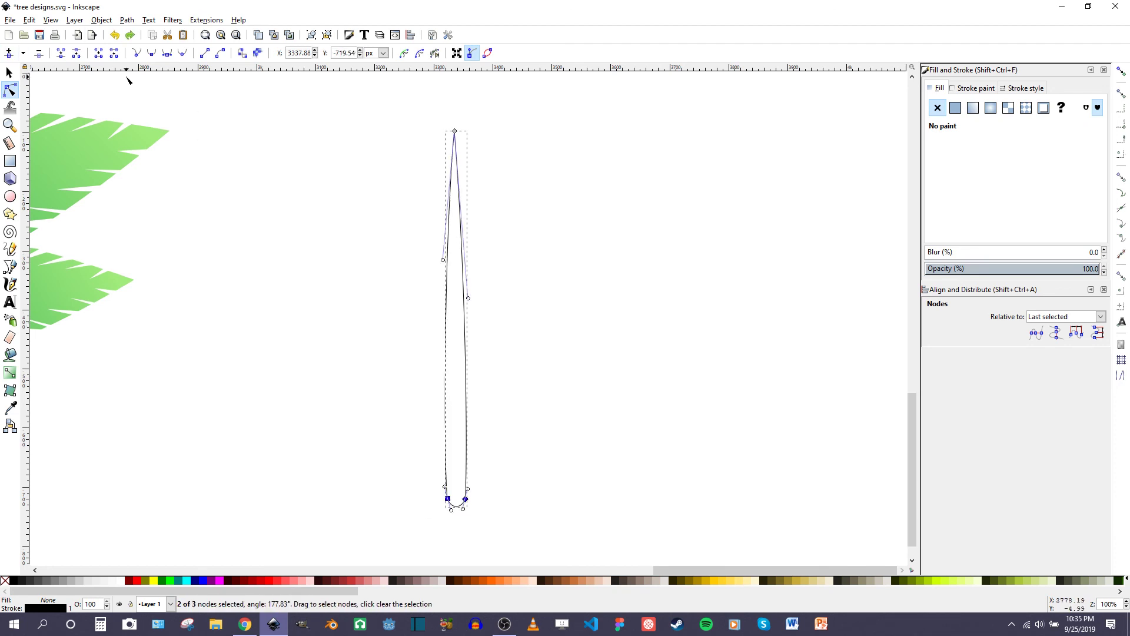
# Step: Tighten the rounded base by shortening its bottom handle, then fill the blade green
pyautogui.scroll(4, 469, 340)
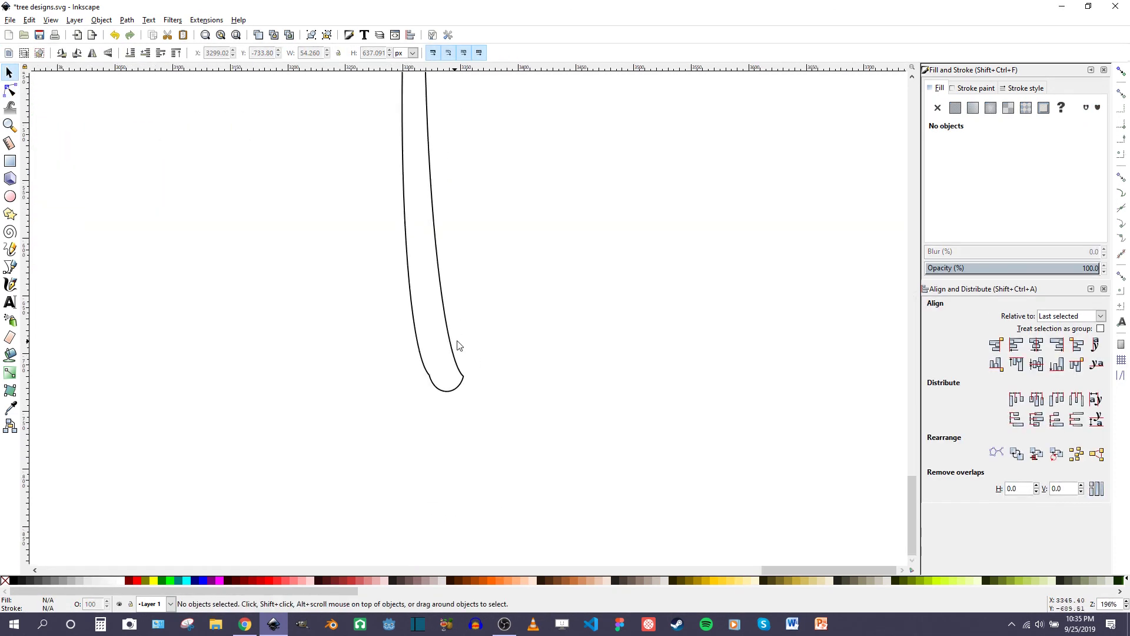
pyautogui.scroll(-2, 421, 345)
pyautogui.moveTo(500, 388); pyautogui.dragTo(488, 380)
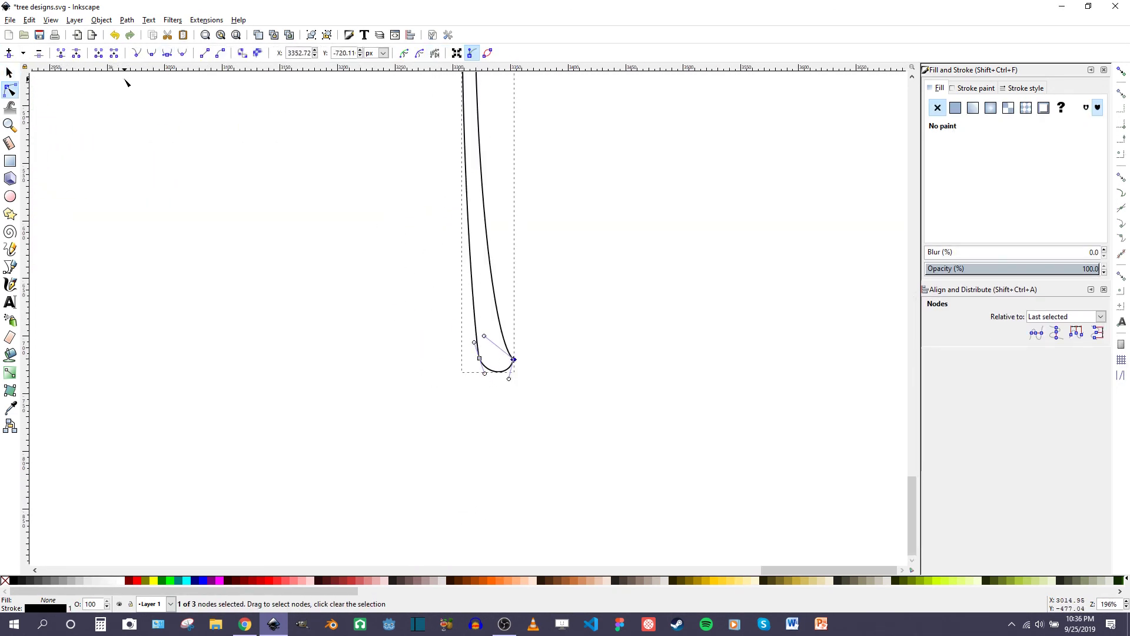
pyautogui.scroll(-2, 552, 416)
pyautogui.press('s')
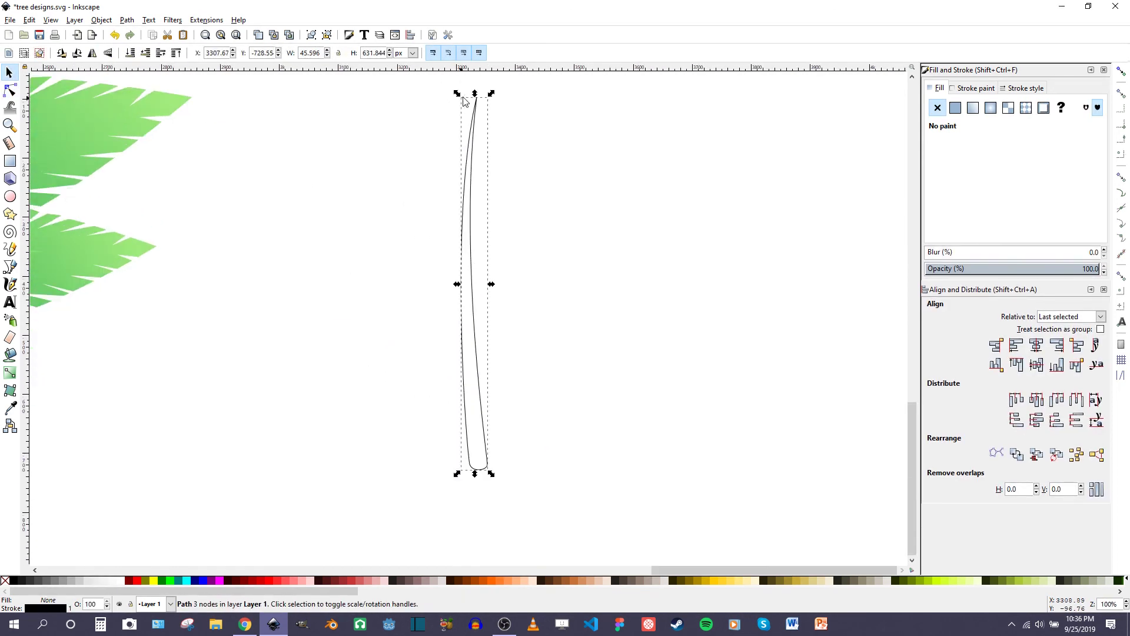
pyautogui.click(960, 110)
# Step: Give the grass blade a light-to-dark green linear gradient running from tip to base
pyautogui.scroll(1, 479, 298)
pyautogui.press('g')
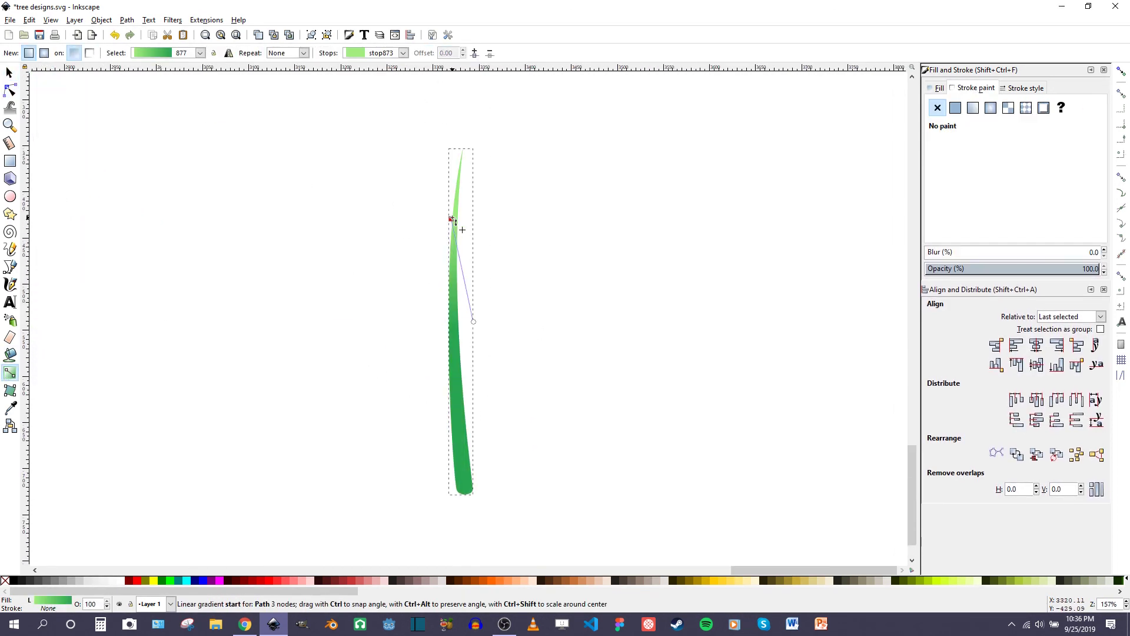
pyautogui.moveTo(452, 218); pyautogui.dragTo(467, 471)
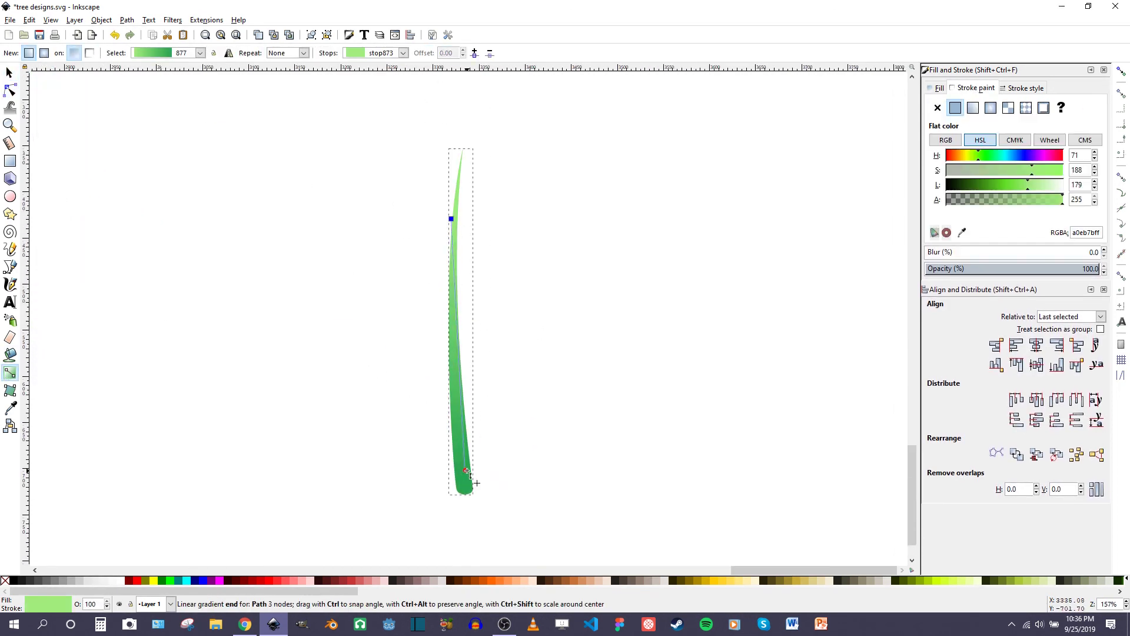
pyautogui.click(500, 222)
pyautogui.press('s')
pyautogui.scroll(-1, 447, 330)
pyautogui.click(446, 329)
pyautogui.press('g')
pyautogui.moveTo(434, 228); pyautogui.dragTo(460, 403)
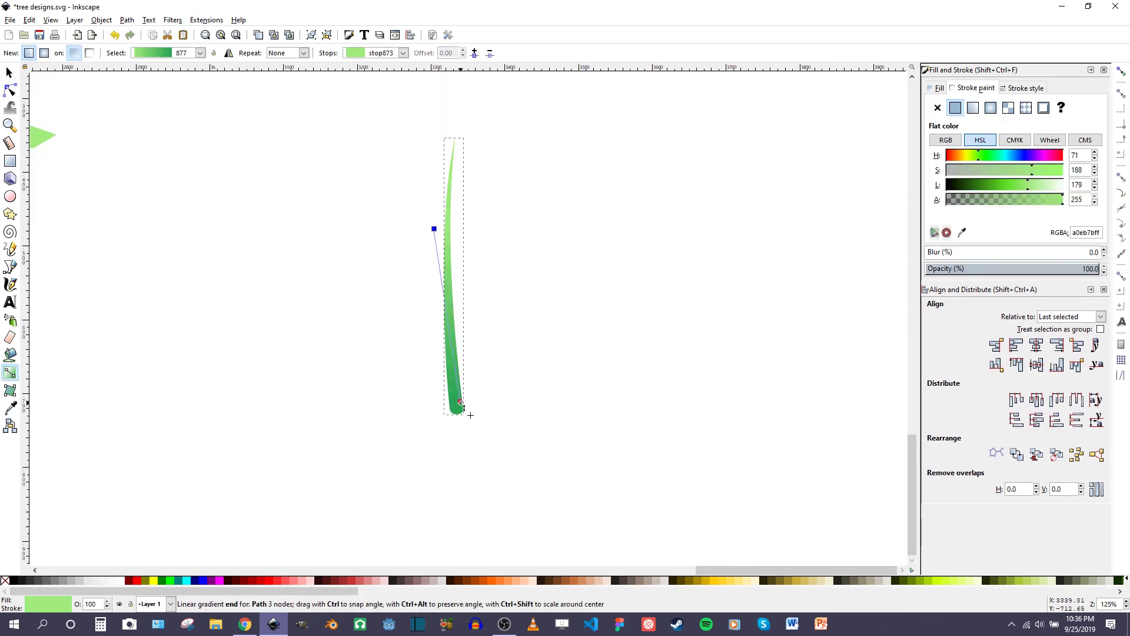
pyautogui.scroll(-1, 470, 353)
# Step: Shift a gradient blade right, then tilt and rotate blades to lean left and right
pyautogui.press('s')
pyautogui.click(482, 386)
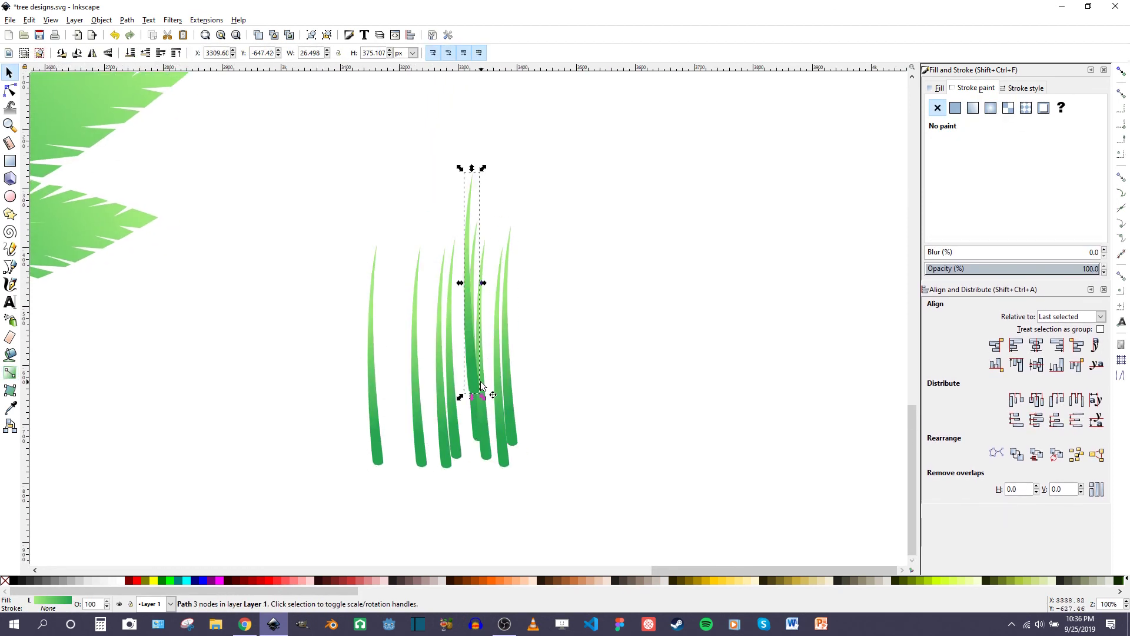
pyautogui.scroll(1, 436, 400)
pyautogui.moveTo(454, 366); pyautogui.dragTo(476, 426)
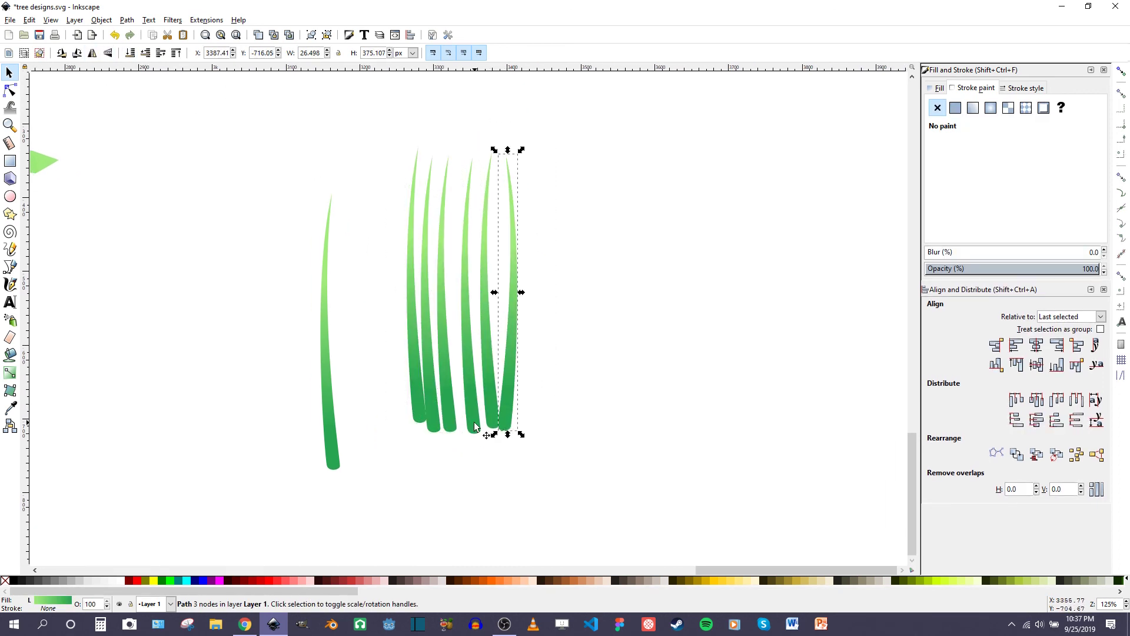
pyautogui.moveTo(462, 152); pyautogui.dragTo(416, 157)
pyautogui.click(453, 377)
pyautogui.moveTo(447, 294); pyautogui.dragTo(549, 303)
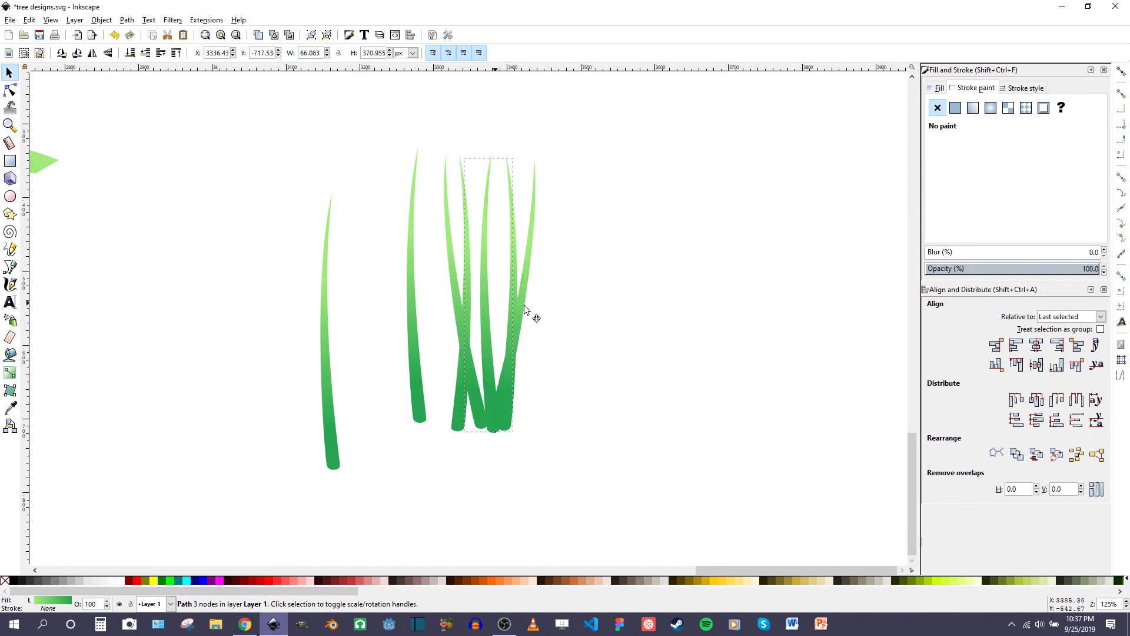
# Step: Skew the upright blade so its base leans right and move it into the cluster
pyautogui.click(424, 156)
pyautogui.click(421, 235)
pyautogui.moveTo(434, 435); pyautogui.dragTo(461, 435)
pyautogui.moveTo(333, 382); pyautogui.dragTo(510, 344)
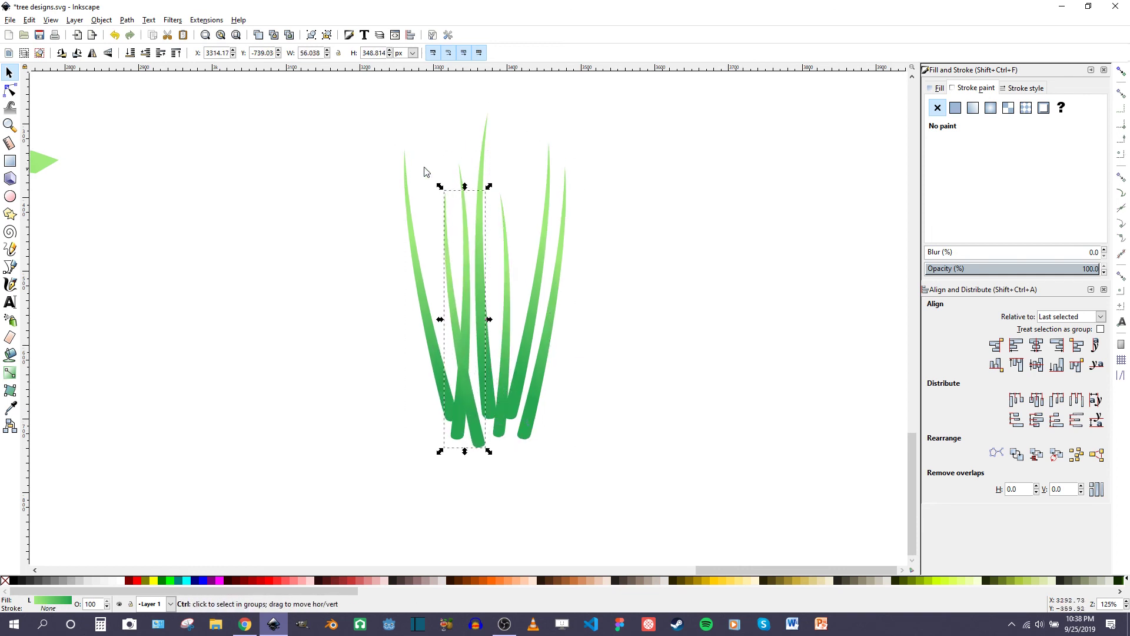
pyautogui.moveTo(554, 265); pyautogui.dragTo(585, 255)
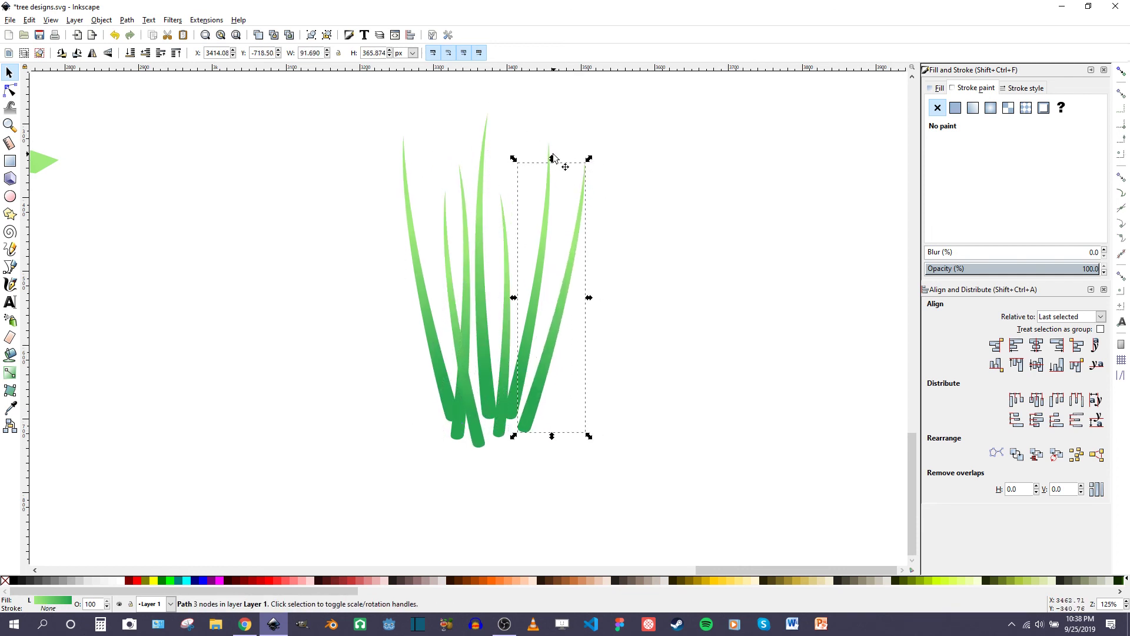
pyautogui.hotkey('ctrl', 'z')
# Step: Raise one blade slightly so the tuft has varied blade heights
pyautogui.click(458, 196)
pyautogui.click(478, 425)
pyautogui.scroll(2, 479, 425)
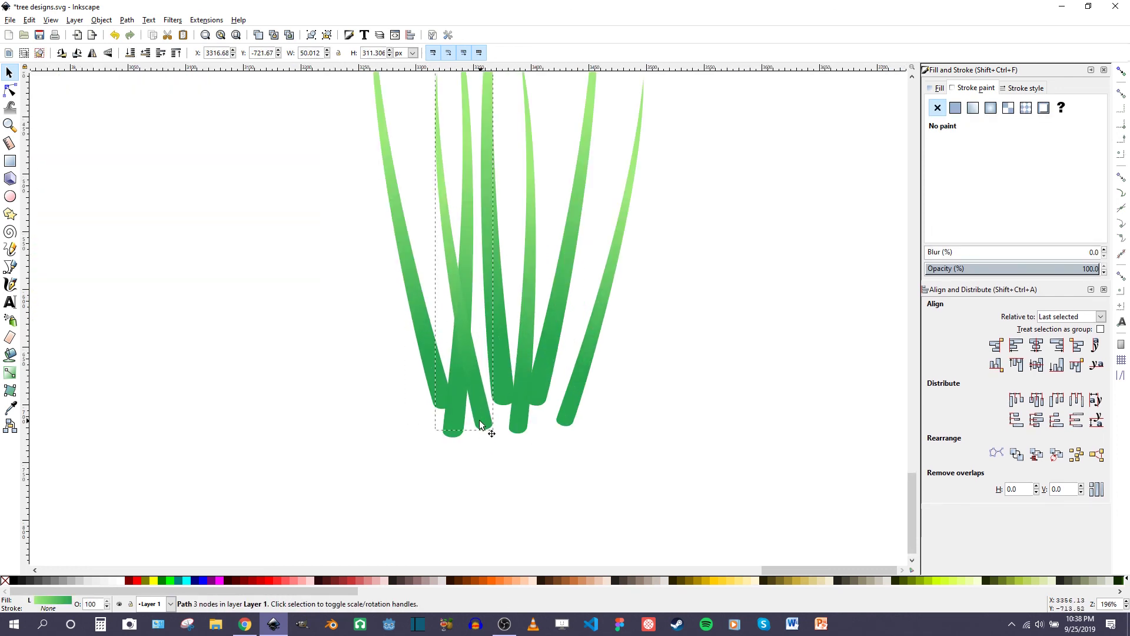
pyautogui.moveTo(453, 443); pyautogui.dragTo(458, 411)
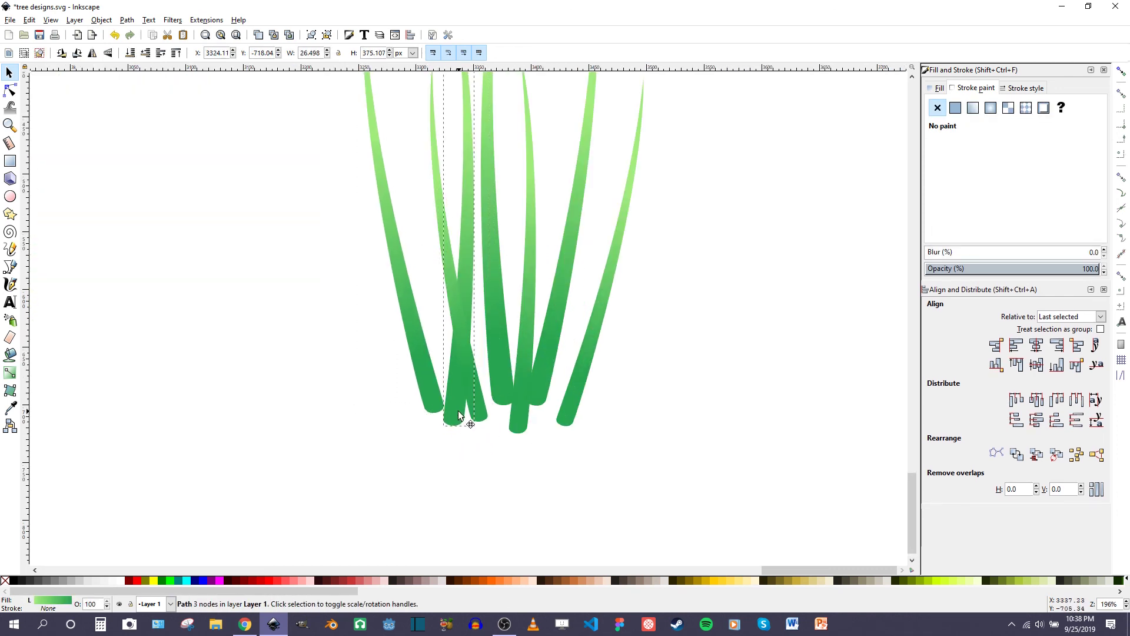
pyautogui.scroll(-3, 542, 386)
pyautogui.scroll(2, 525, 363)
pyautogui.click(459, 393)
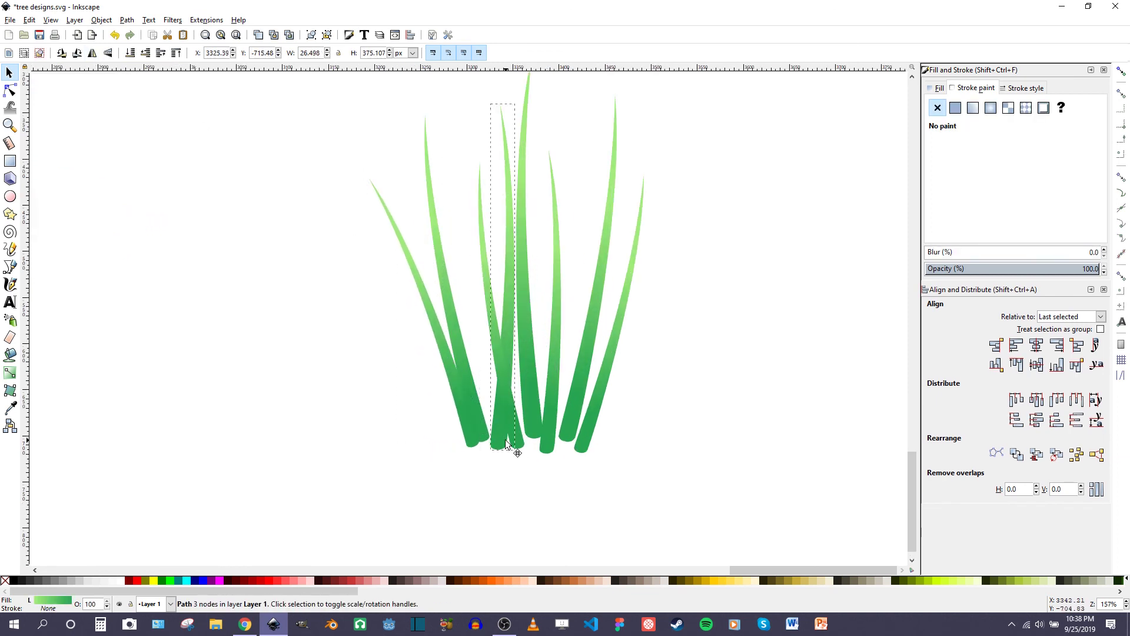
pyautogui.scroll(-2, 548, 441)
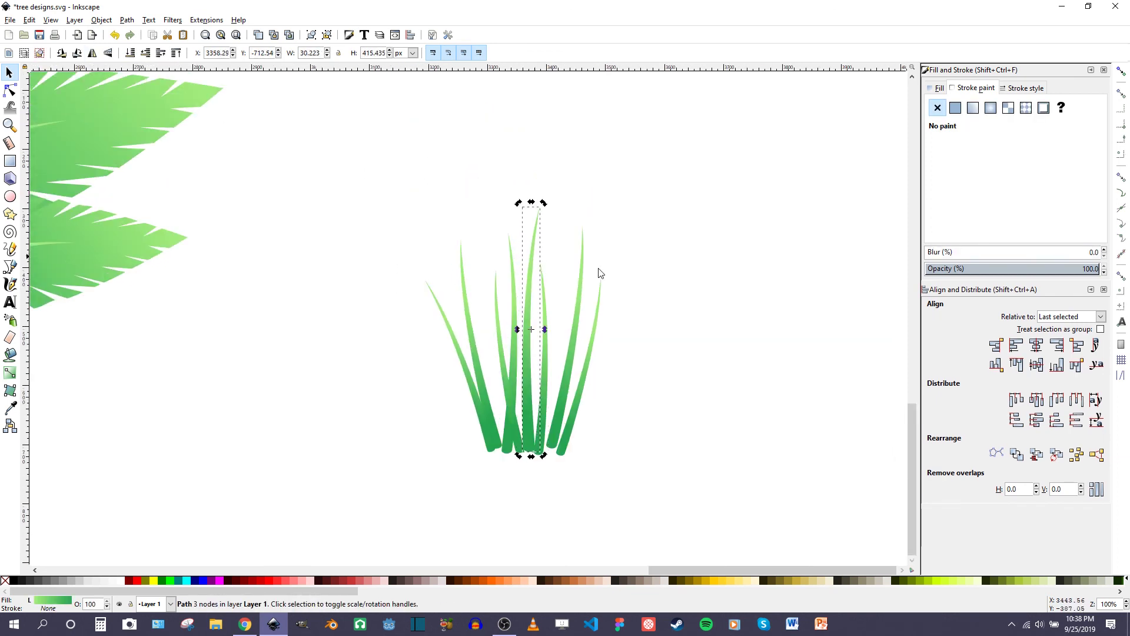
# Step: Select all eight grass blades and move the tuft beside the bushy plant, in line with the row
pyautogui.scroll(1, 588, 330)
pyautogui.scroll(-3, 596, 365)
pyautogui.scroll(1, 571, 326)
pyautogui.moveTo(417, 205); pyautogui.dragTo(647, 455)
pyautogui.scroll(-3, 648, 455)
pyautogui.moveTo(595, 330); pyautogui.dragTo(154, 369)
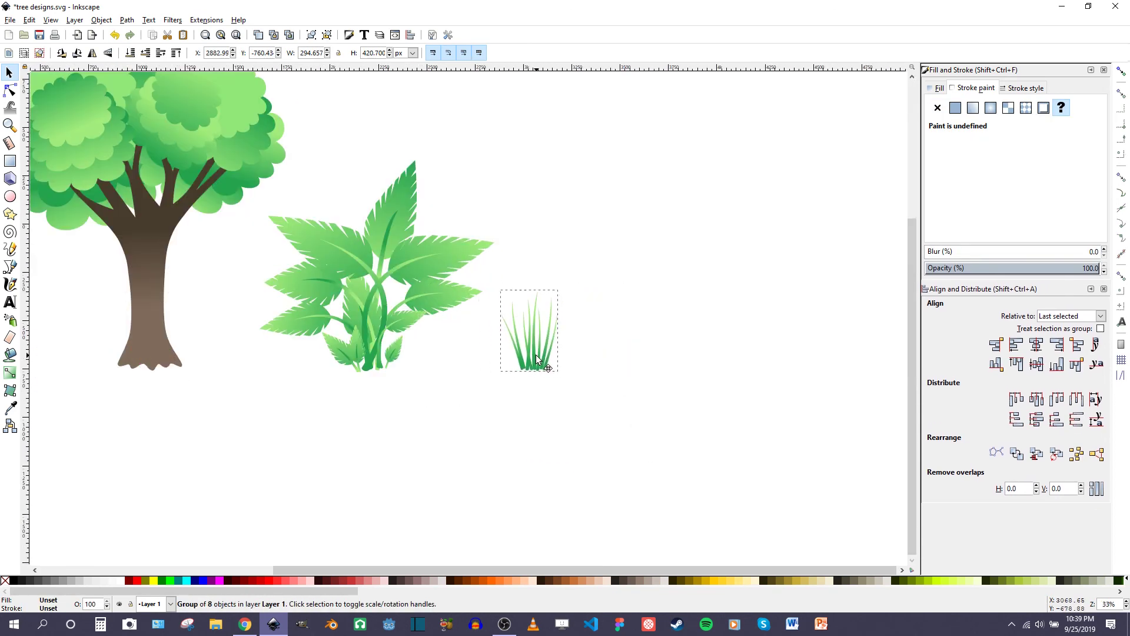
pyautogui.moveTo(537, 361); pyautogui.dragTo(526, 354)
pyautogui.scroll(-2, 526, 355)
pyautogui.scroll(2, 421, 327)
pyautogui.click(853, 286)
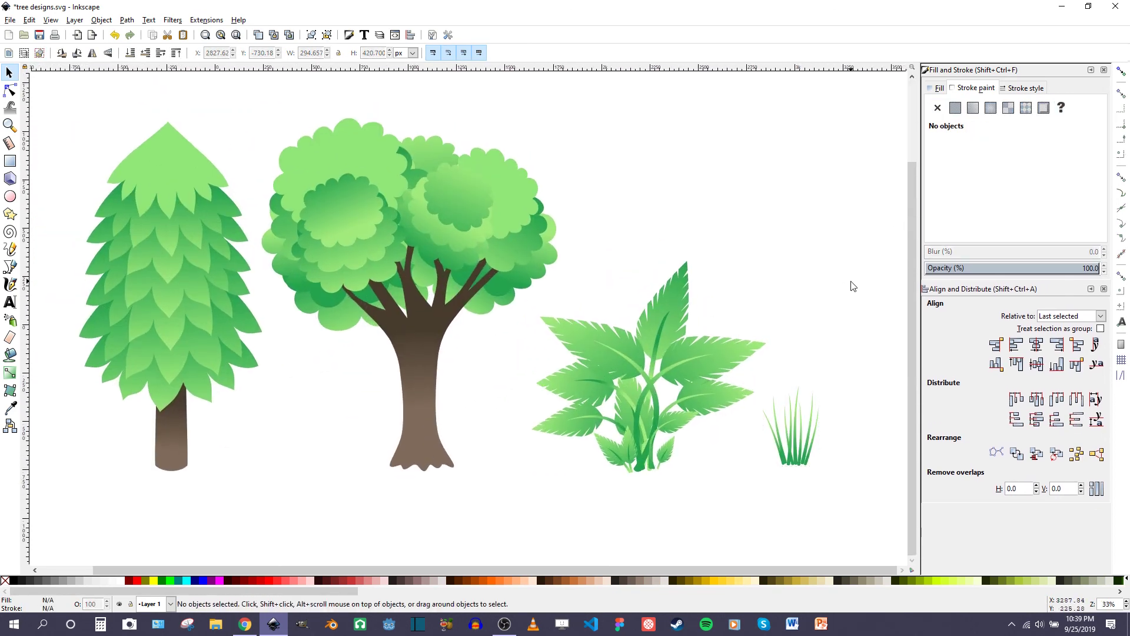